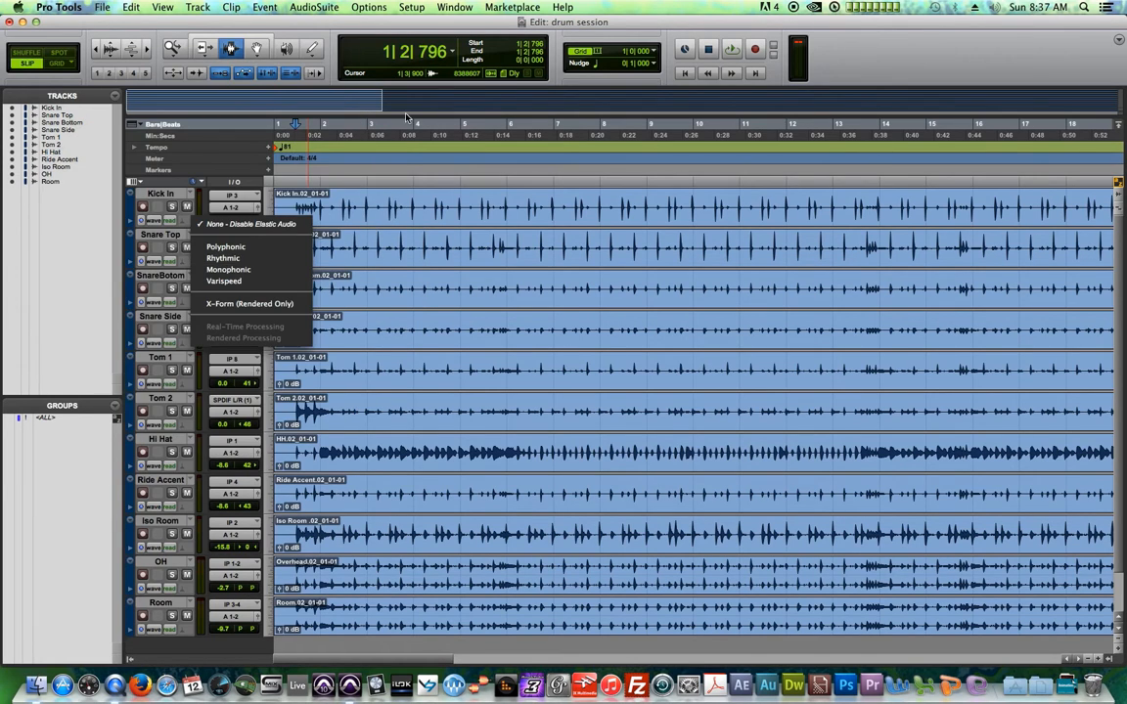
# - Dismiss the Kick In track's Elastic Audio options and place the edit cursor just before the first drum hit
pyautogui.click(219, 249)
pyautogui.click(293, 153)
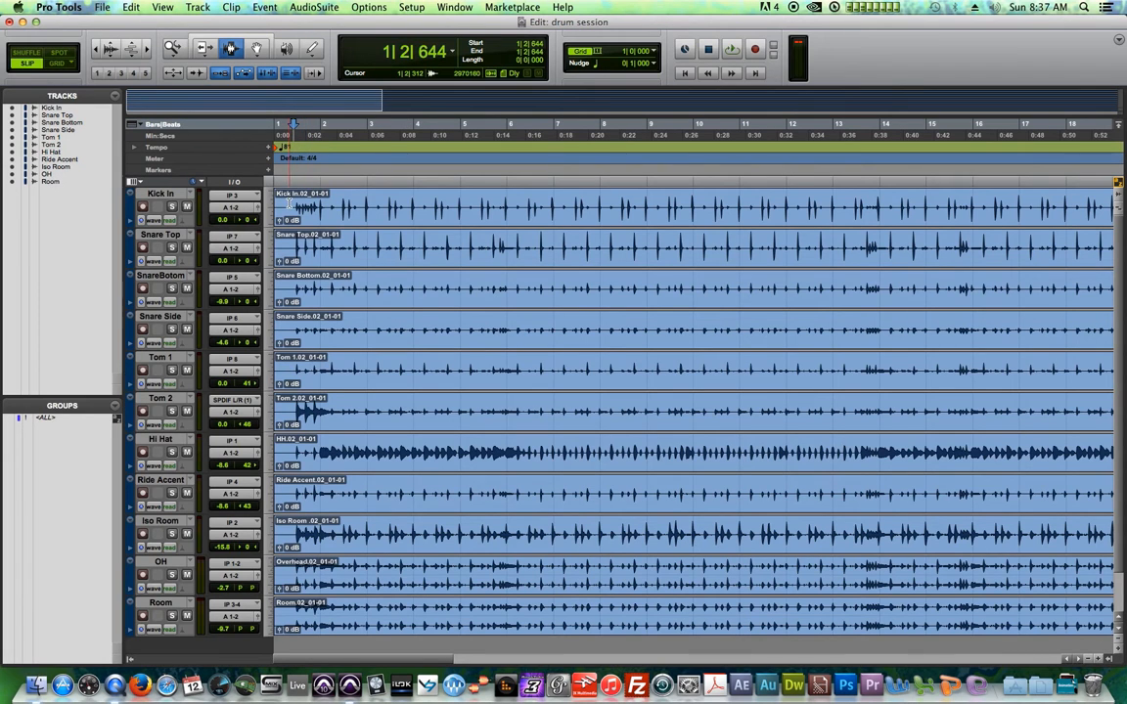
# - Go through the drum tracks one by one from Kick In to Room, examining each track's waveform
pyautogui.press('t')
pyautogui.press('t')
pyautogui.press('t')
pyautogui.click(162, 194)
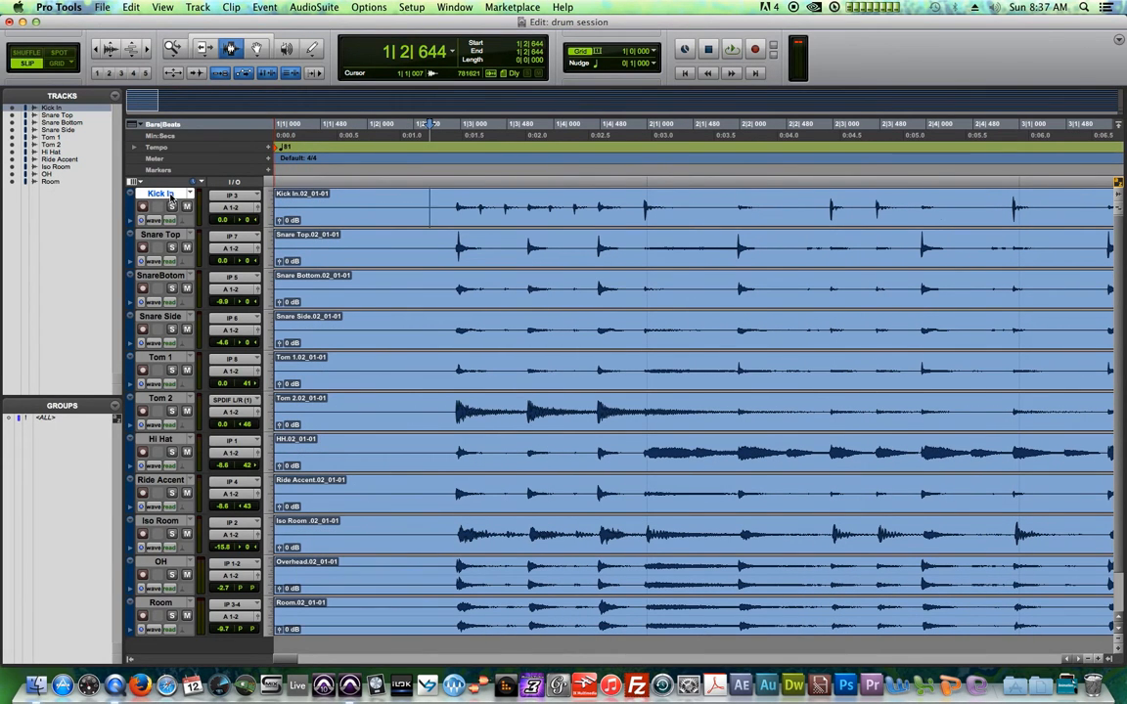
pyautogui.click(160, 235)
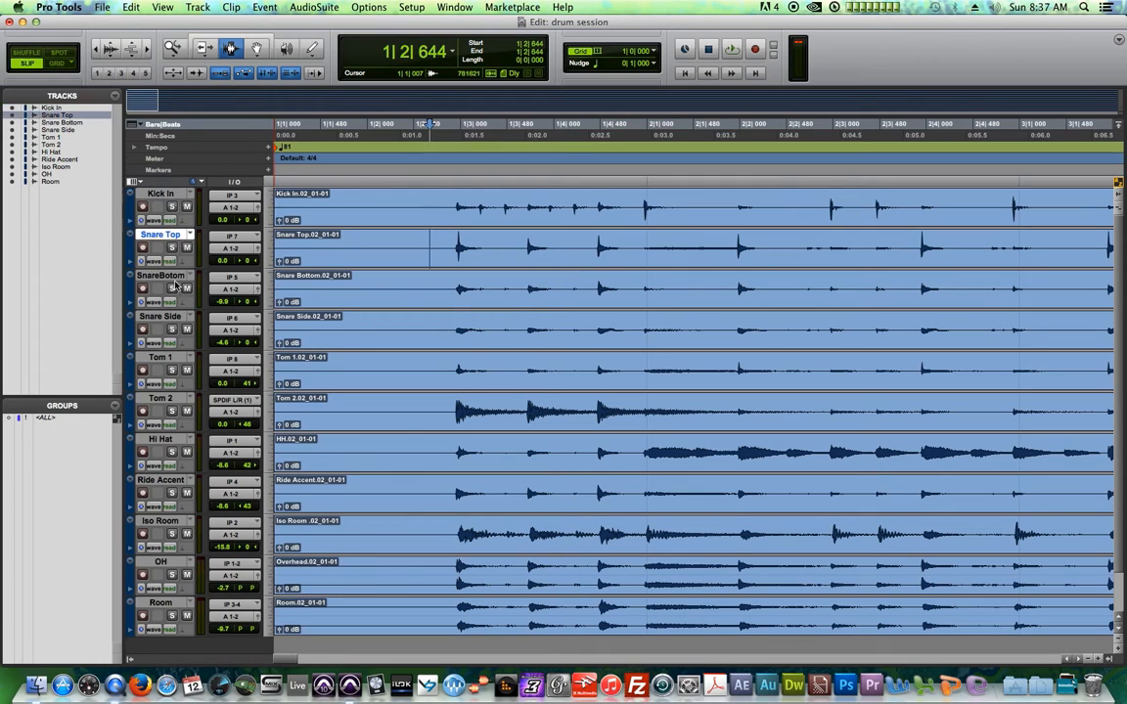
pyautogui.click(161, 276)
pyautogui.click(173, 317)
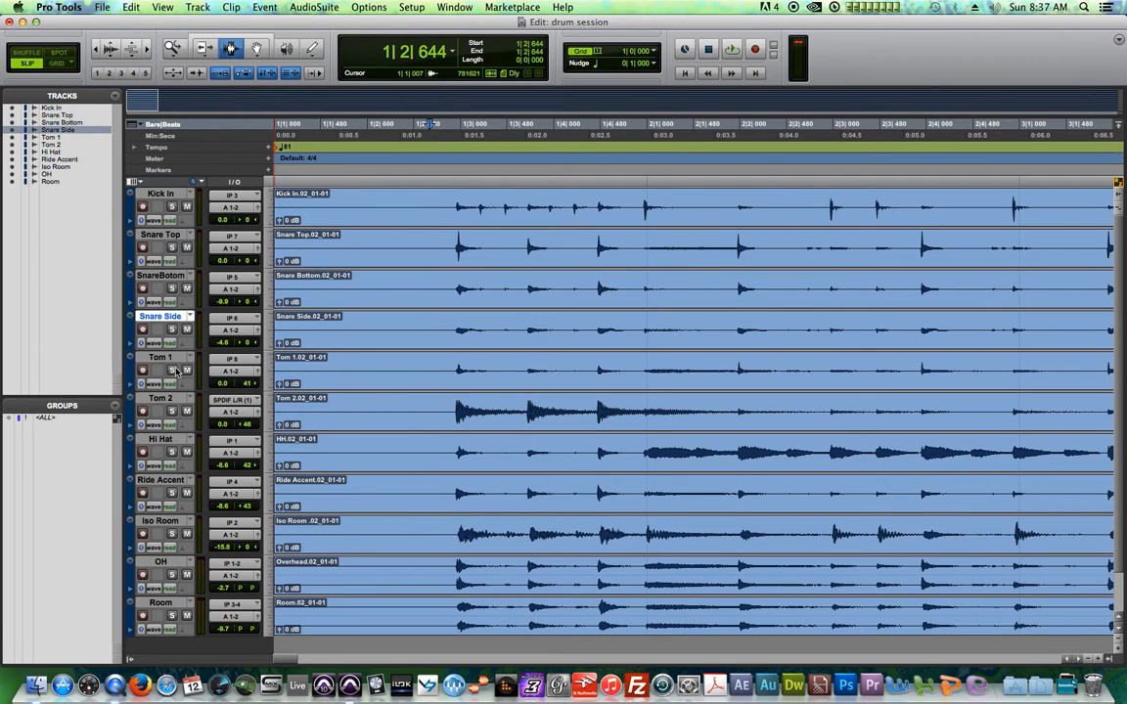
pyautogui.click(172, 358)
pyautogui.click(175, 399)
pyautogui.click(163, 440)
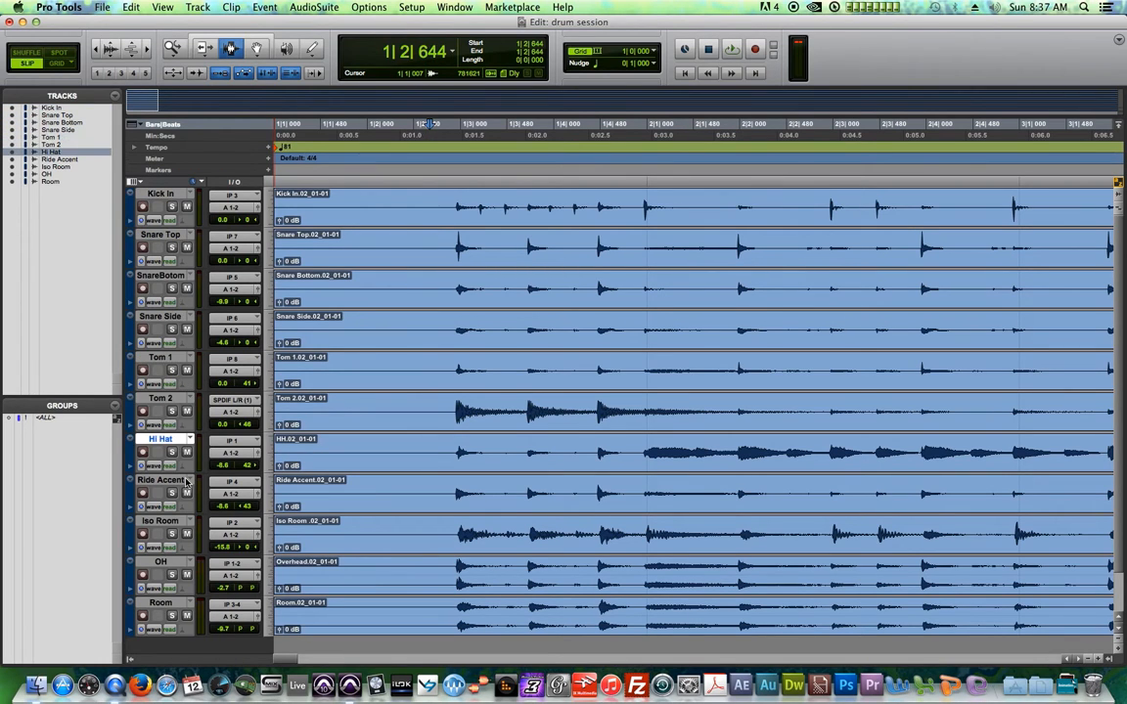
pyautogui.click(173, 483)
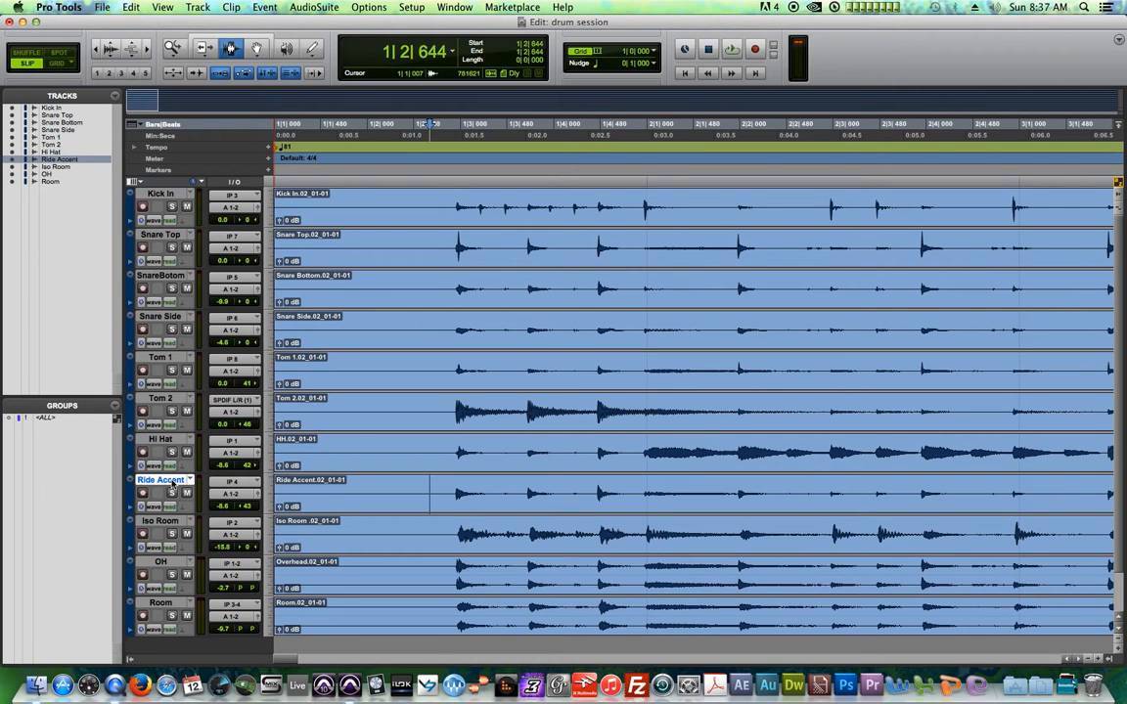
pyautogui.click(170, 525)
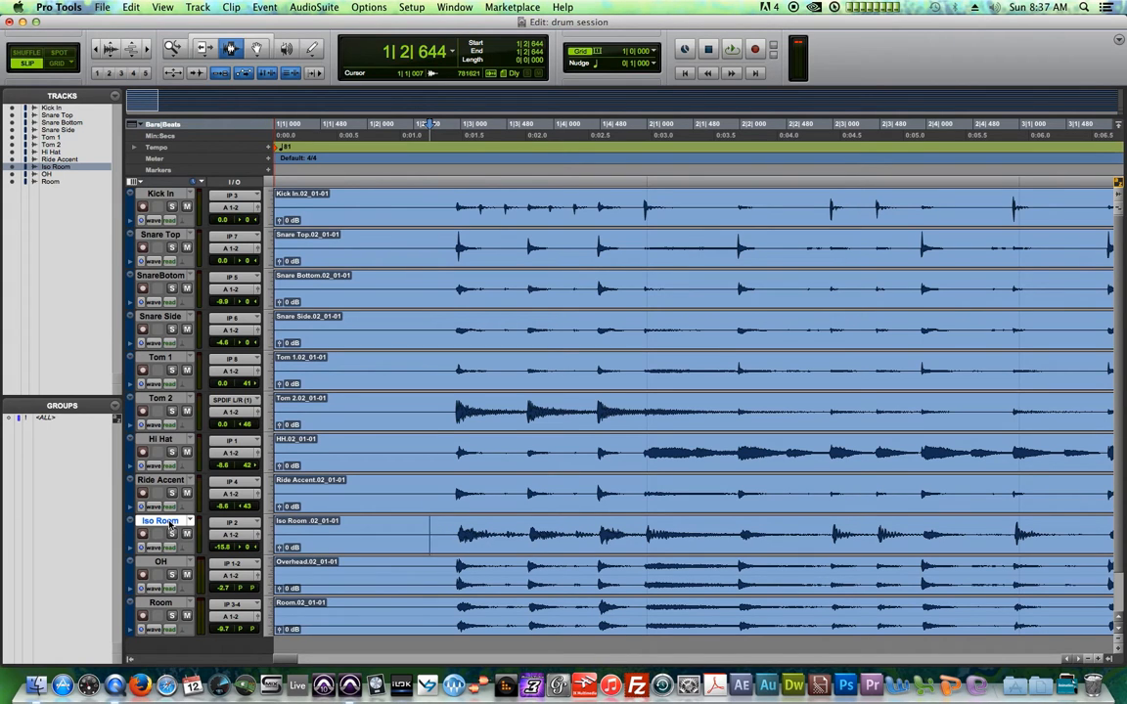
pyautogui.click(176, 565)
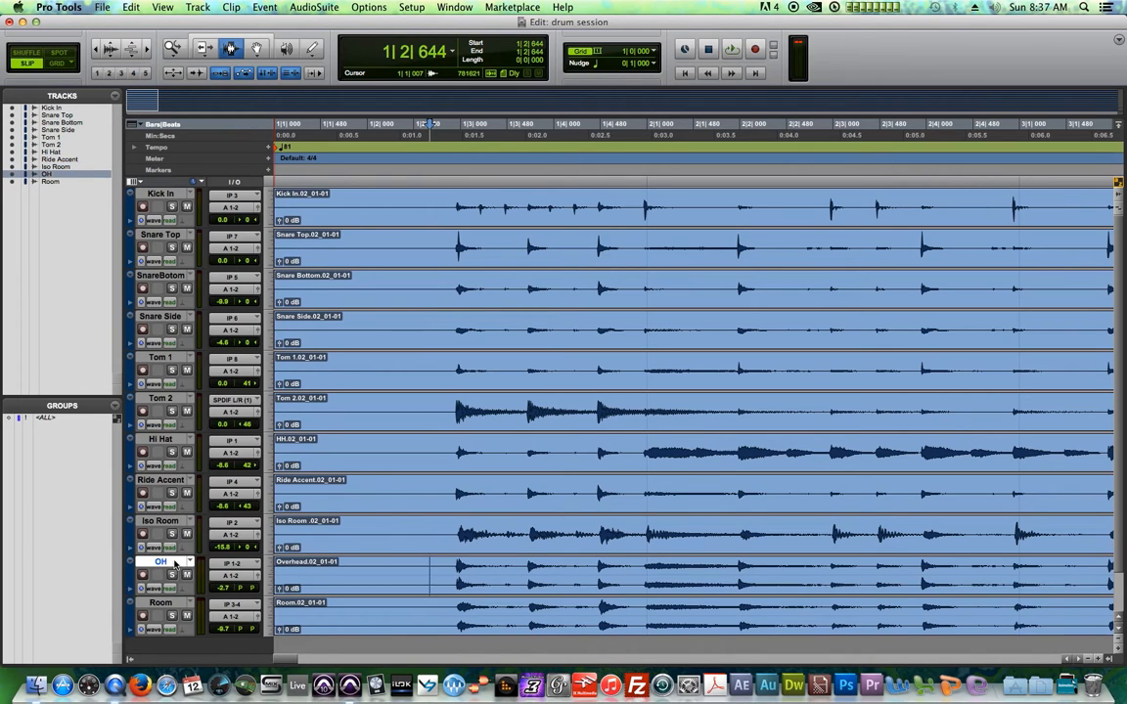
pyautogui.click(171, 604)
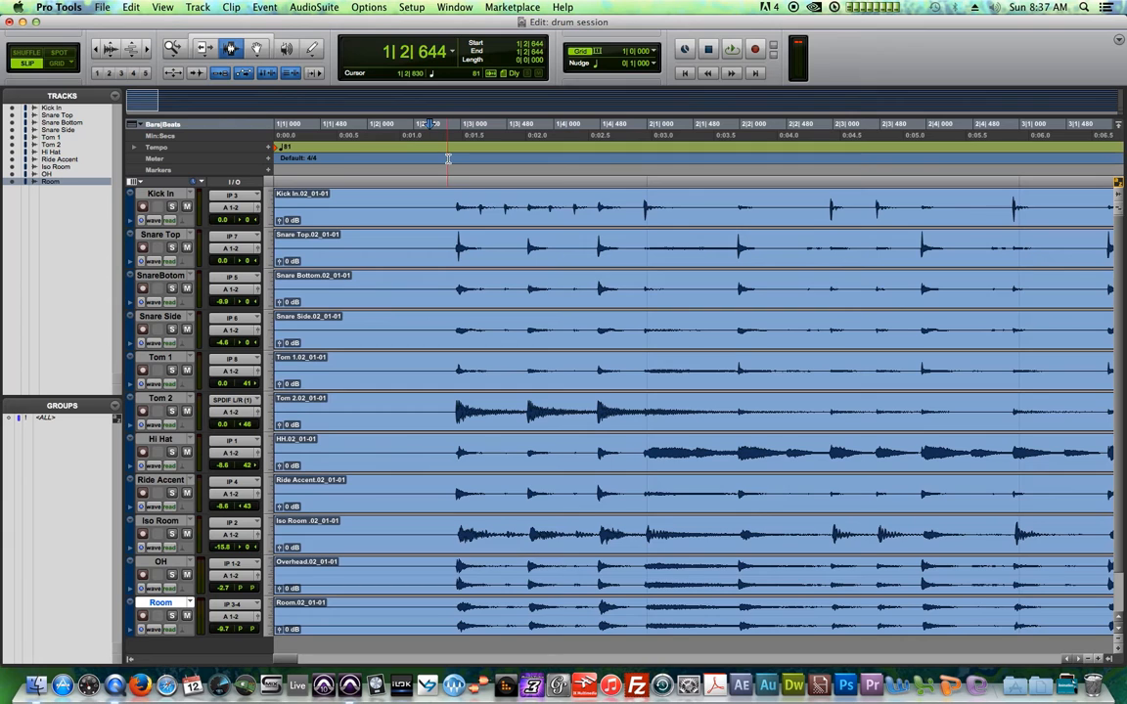
# - Play the session from just before the first hit at 1|2|588 and stop playback in bar 7
pyautogui.press('super+bracketleft')
pyautogui.press('super+bracketleft')
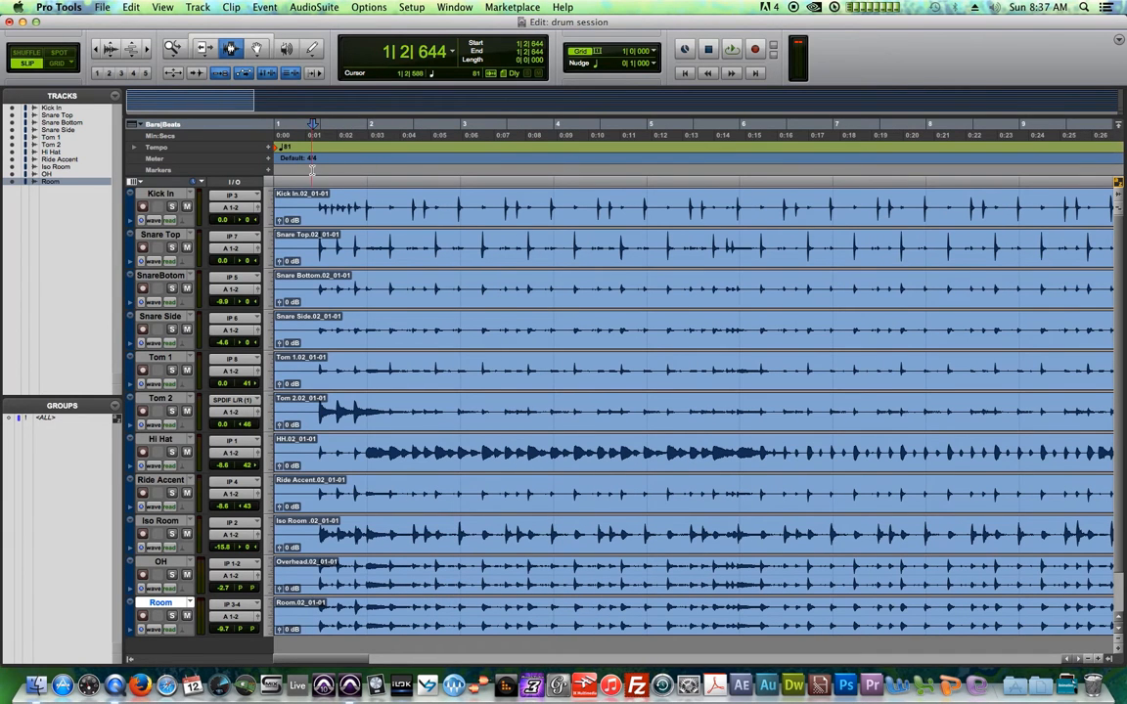
pyautogui.click(312, 172)
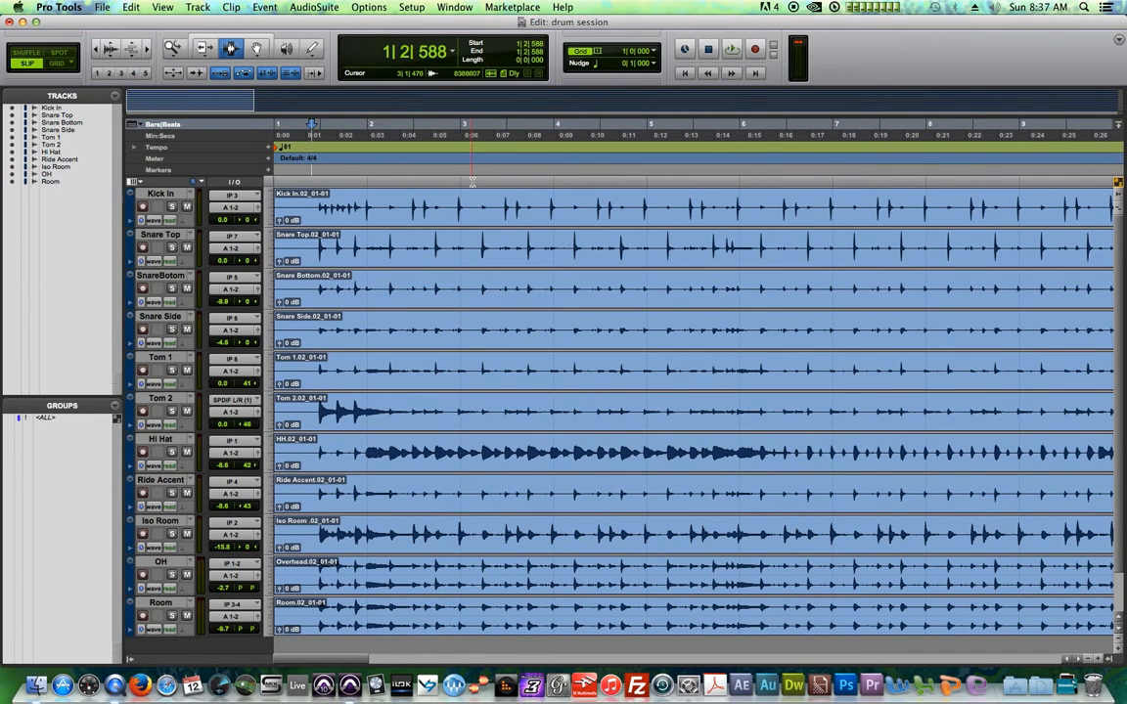
pyautogui.press('space')
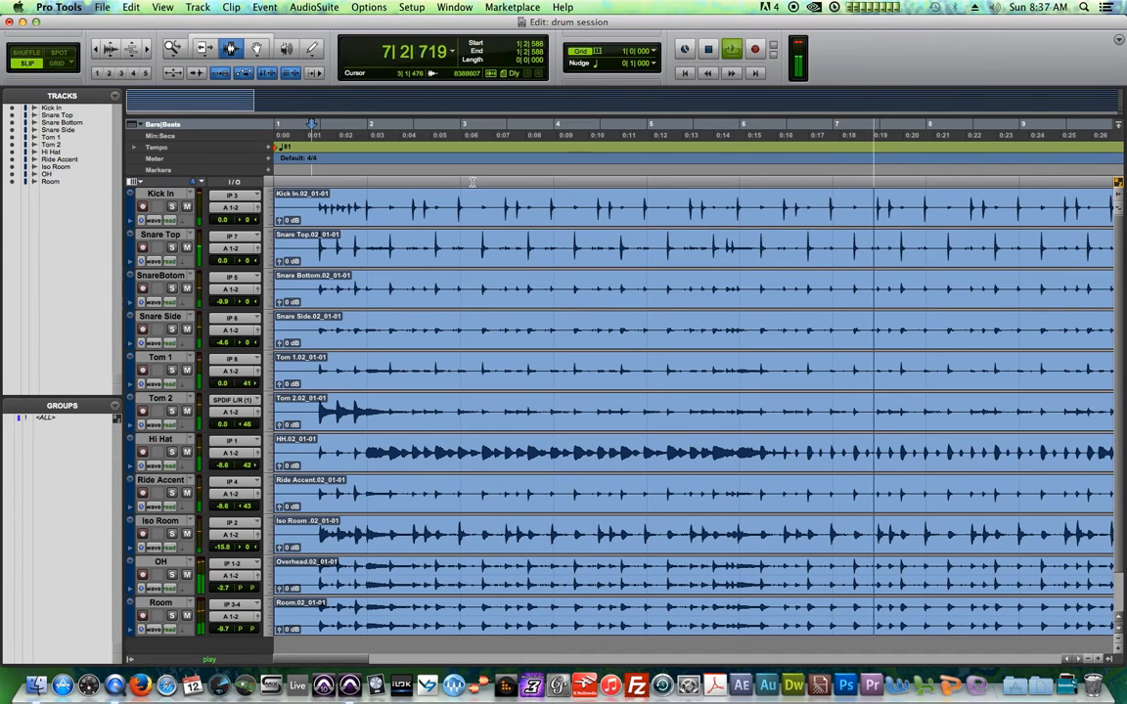
pyautogui.press('space')
# - Examine the drum channels' levels and pans in the Mix window, then close it
pyautogui.press('super+bracketleft')
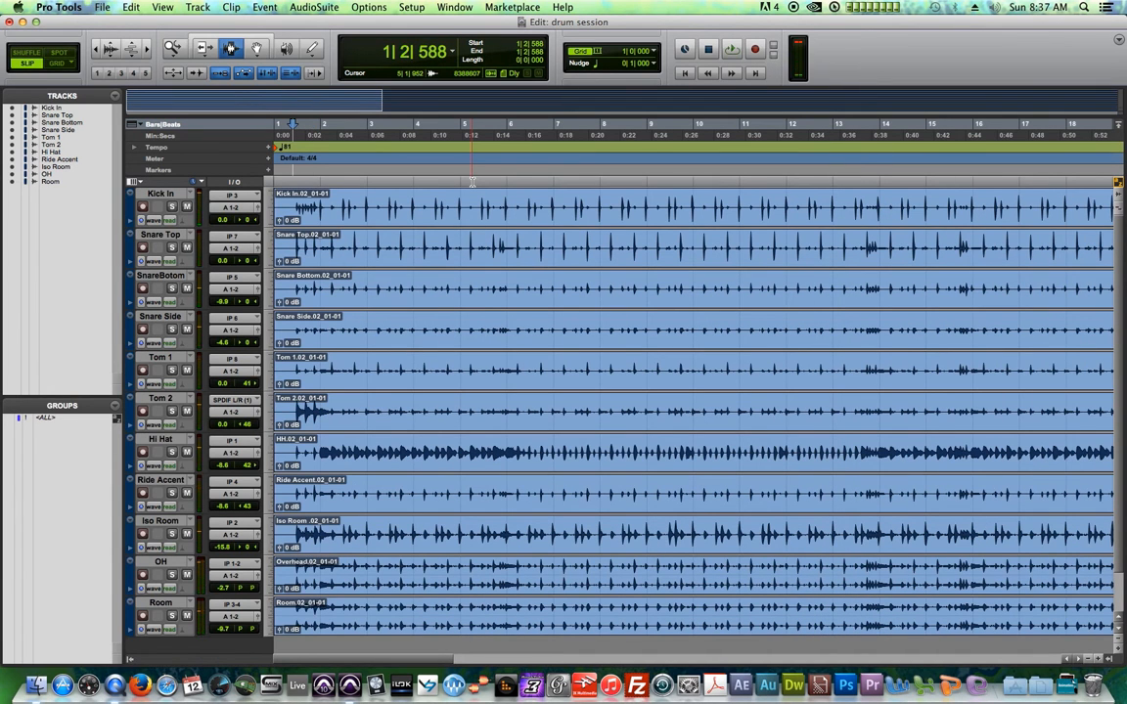
pyautogui.press('super+equal')
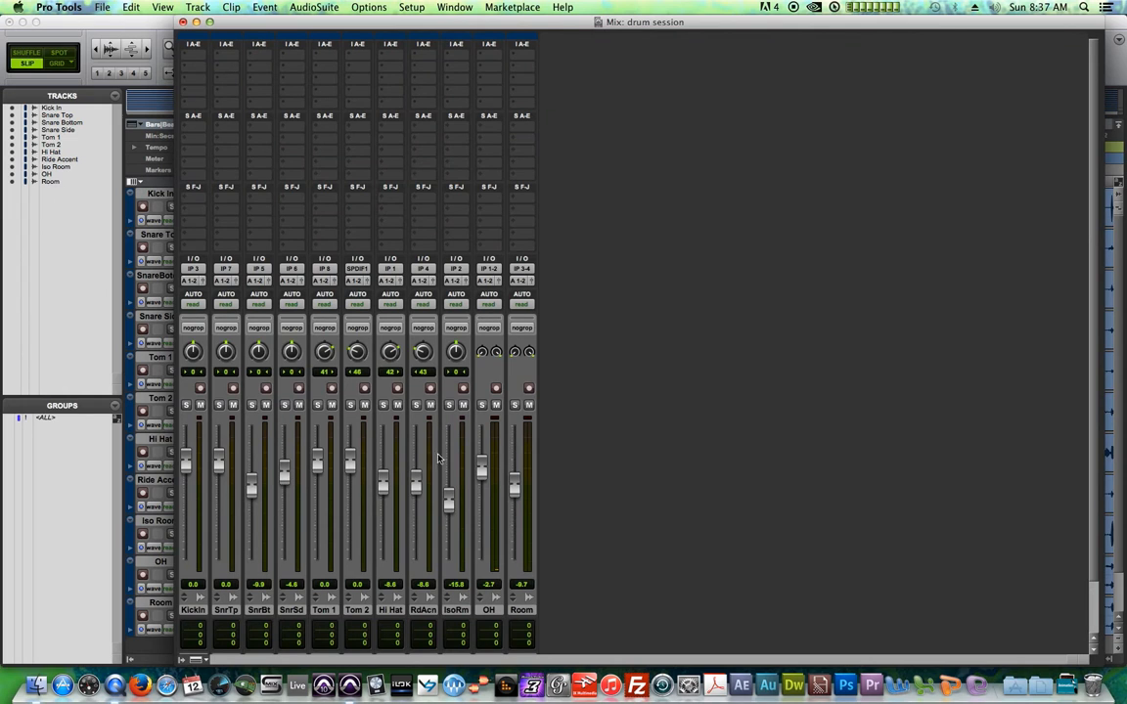
pyautogui.click(184, 22)
# - Return to the session start and place the edit cursor just before the first hit at 1|2|685
pyautogui.press('Return')
pyautogui.press('t')
pyautogui.press('t')
pyautogui.click(354, 167)
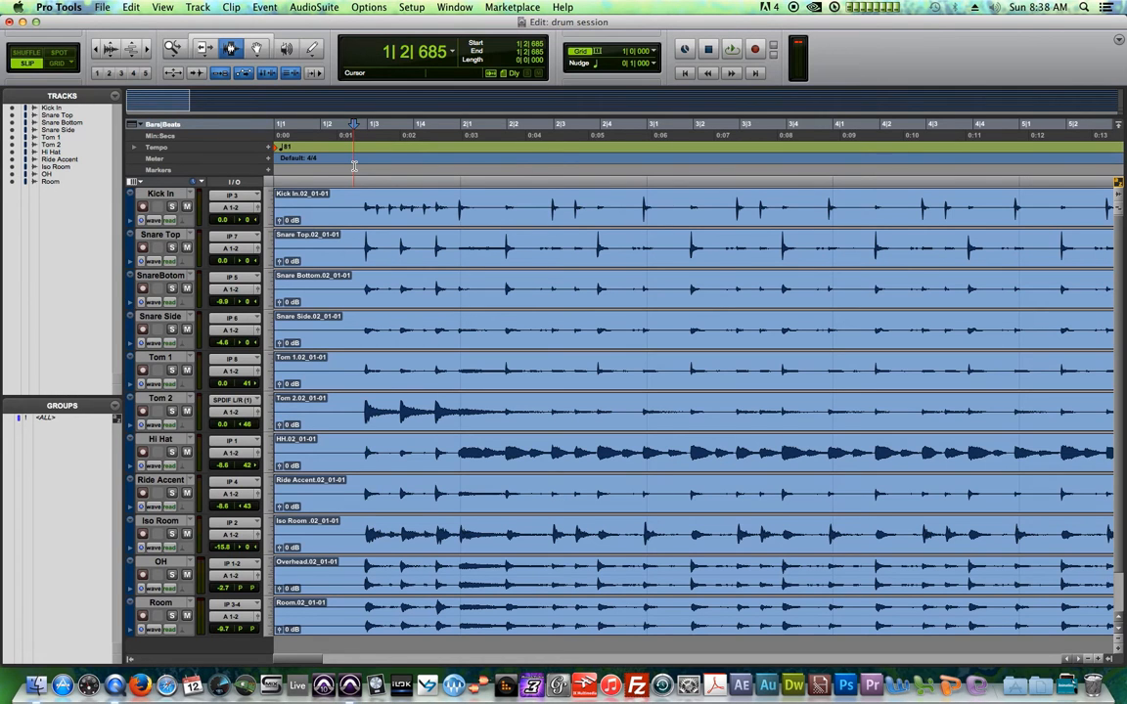
pyautogui.press('super+bracketleft')
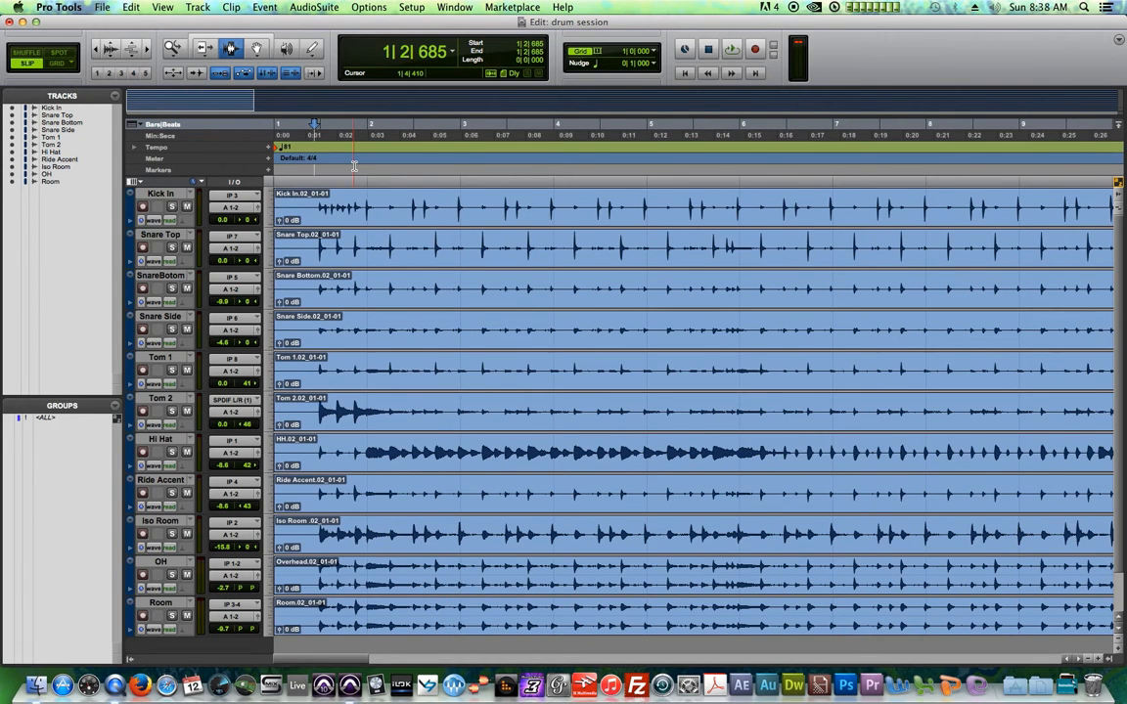
pyautogui.press('super+bracketright')
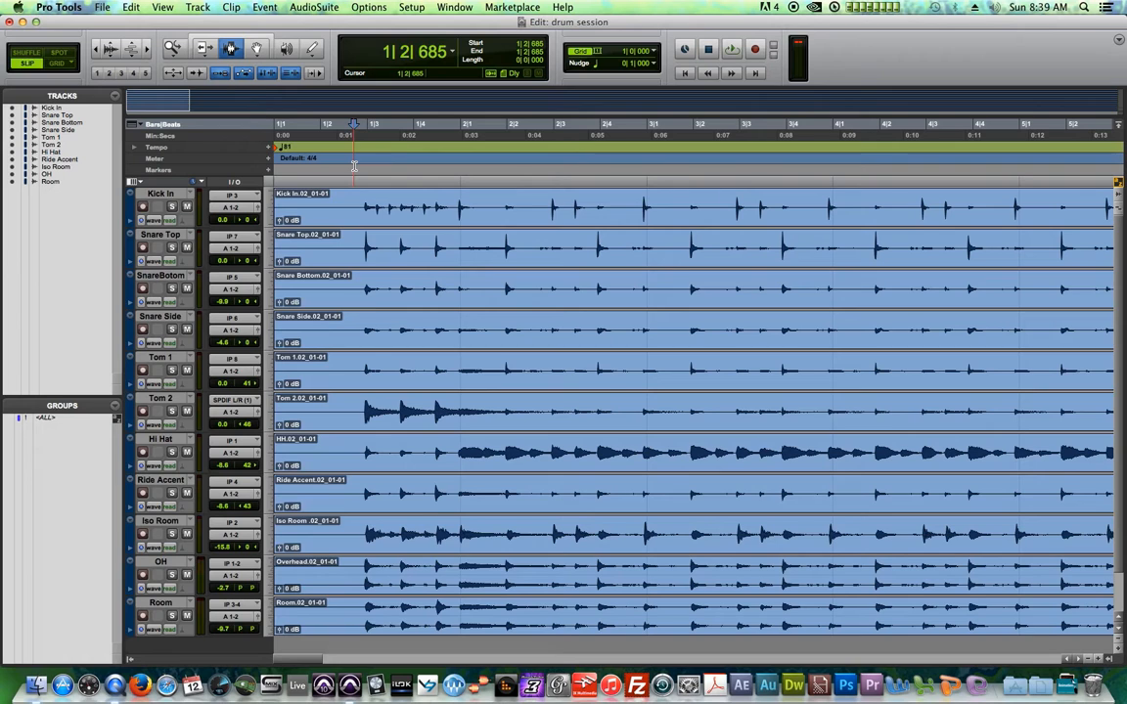
# - Select the opening hits on individual ungrouped tracks, then select one range spanning all tracks from Kick In to Room
pyautogui.click(163, 194)
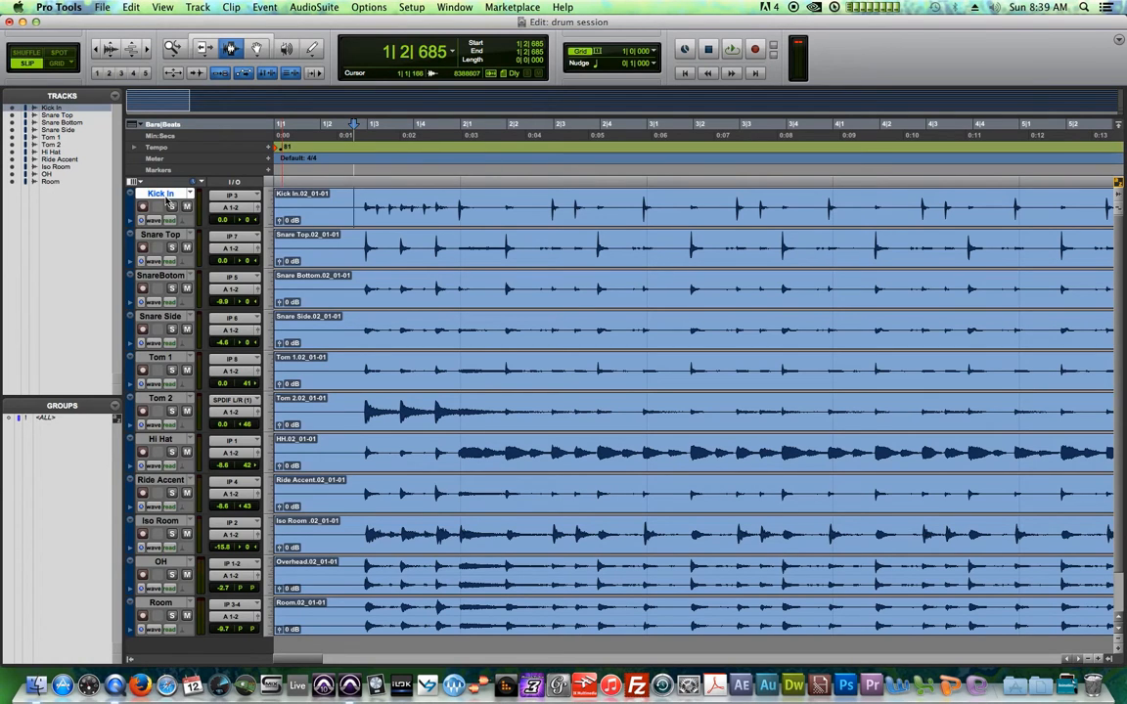
pyautogui.click(438, 207)
pyautogui.moveTo(343, 208); pyautogui.dragTo(499, 211)
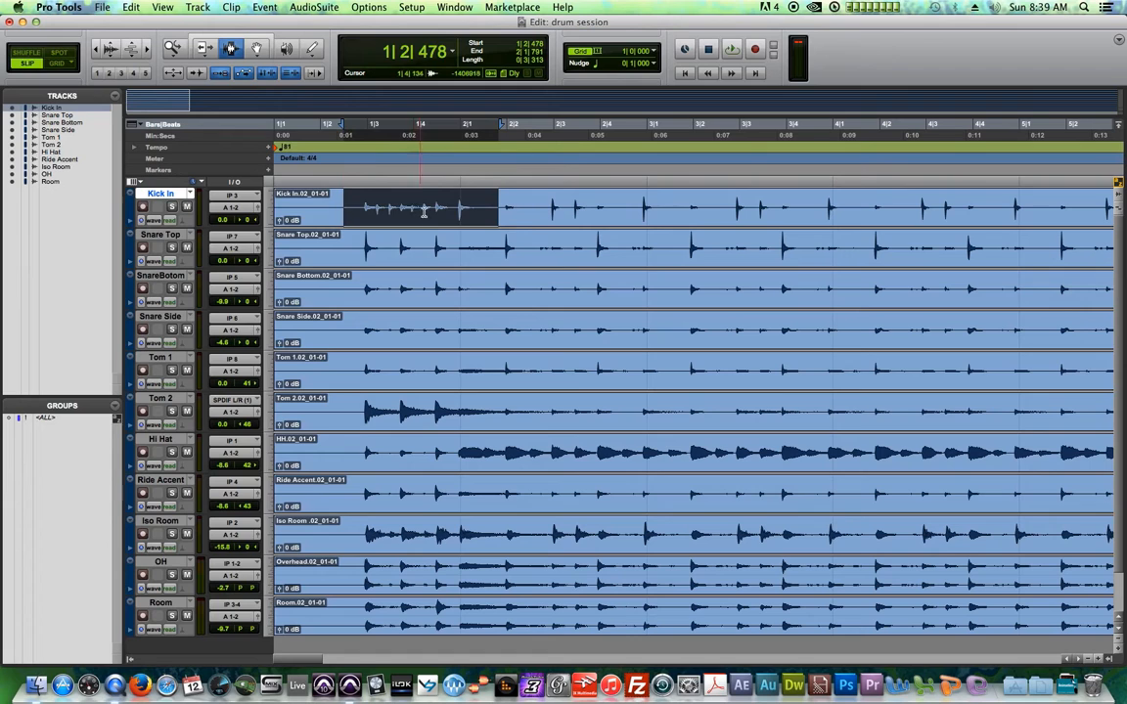
pyautogui.moveTo(359, 250); pyautogui.dragTo(533, 251)
pyautogui.moveTo(342, 292); pyautogui.dragTo(482, 294)
pyautogui.click(385, 320)
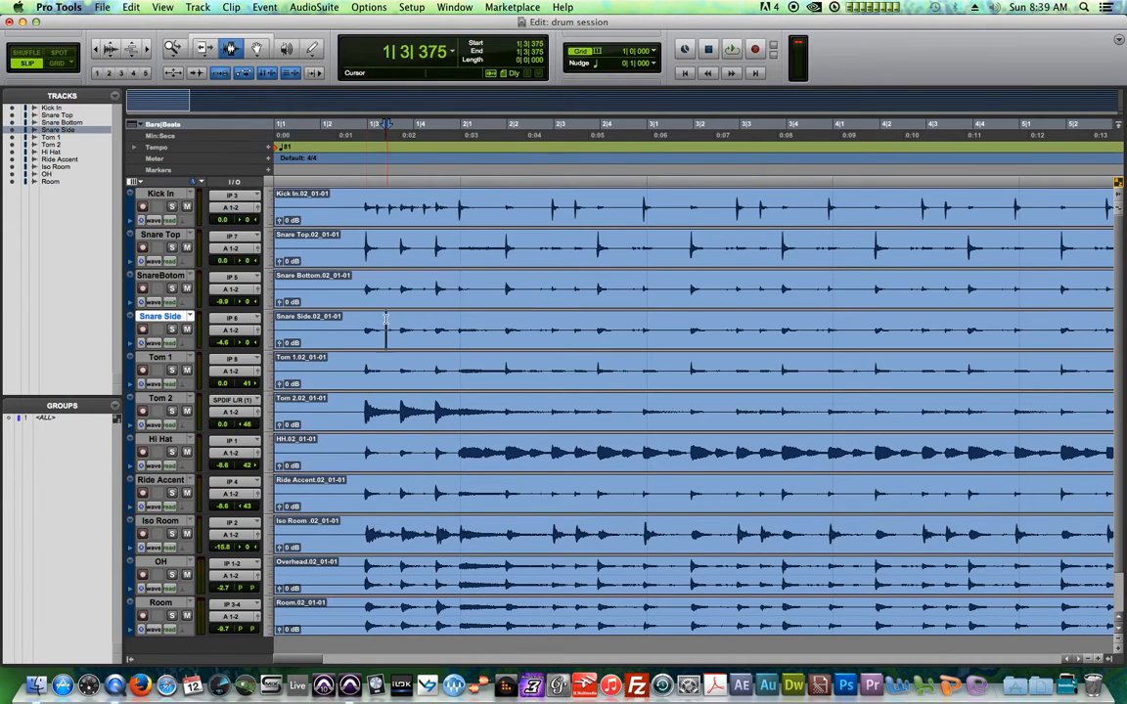
pyautogui.moveTo(350, 201); pyautogui.dragTo(607, 614)
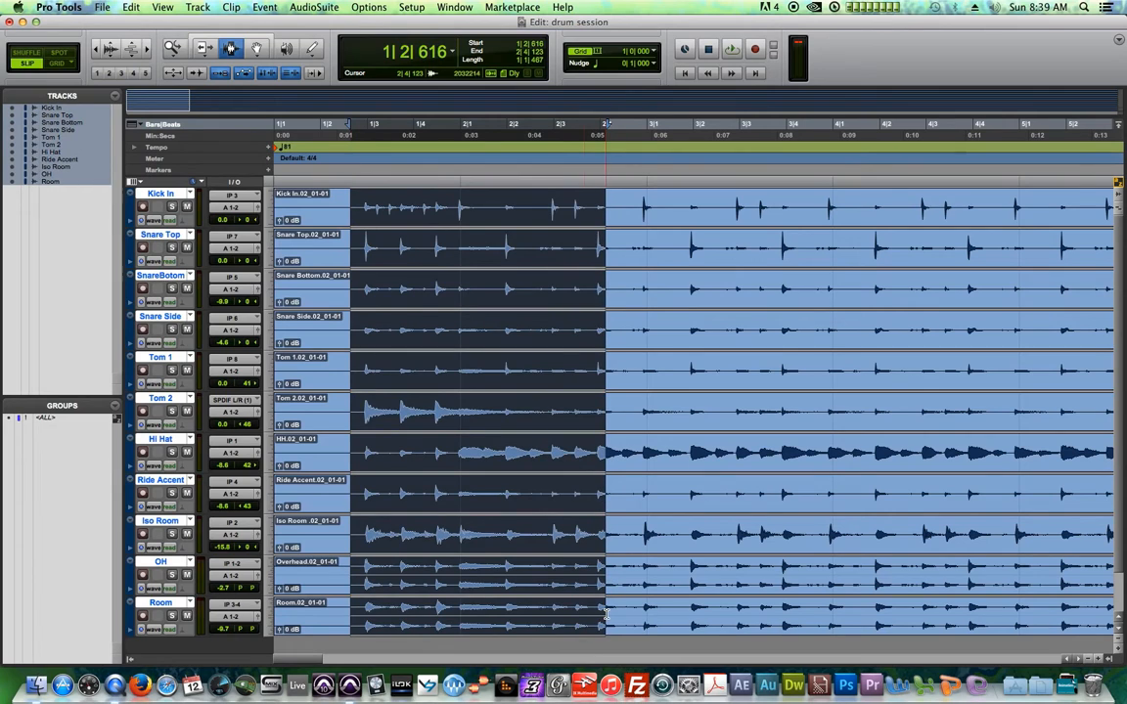
# - Create an Edit and Mix group named "drums" containing all the tracks from Kick In through Room
pyautogui.click(625, 208)
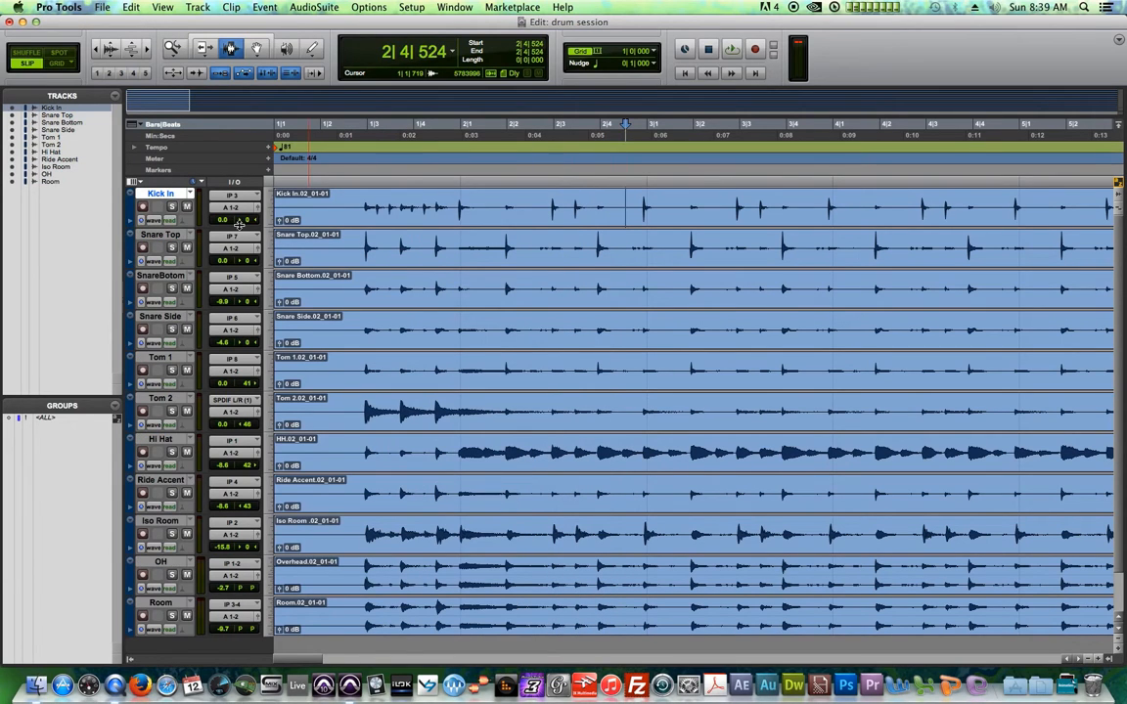
pyautogui.keyDown('shift'); pyautogui.click(161, 603); pyautogui.keyUp('shift')
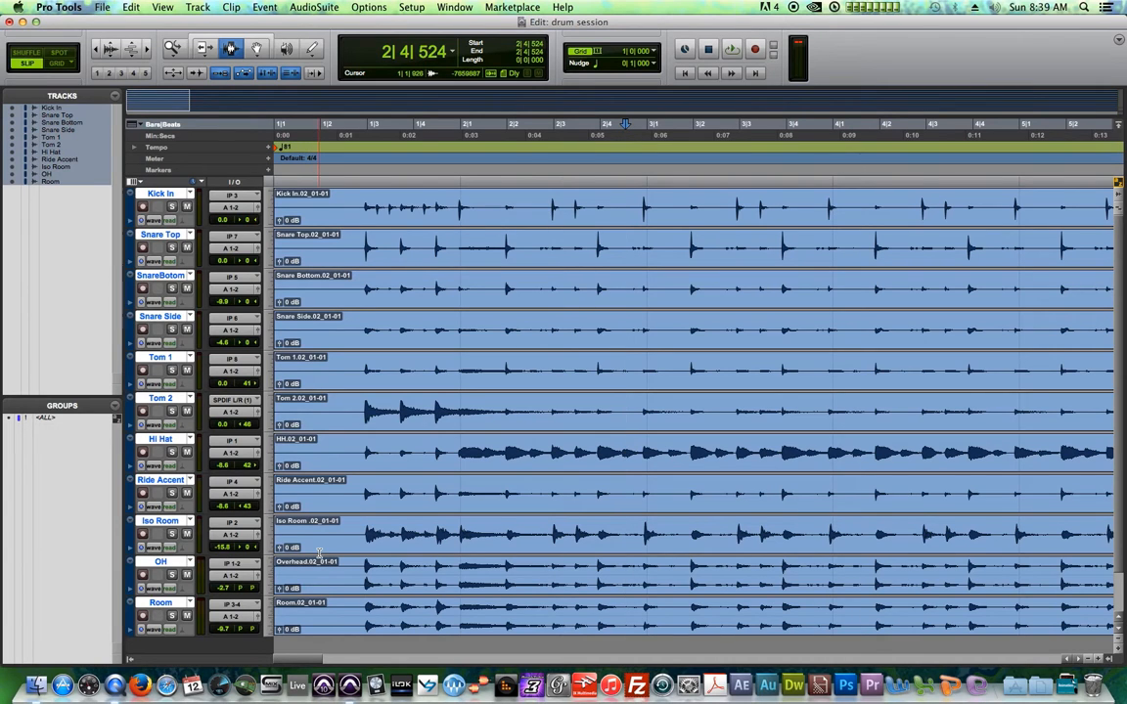
pyautogui.press('super+g')
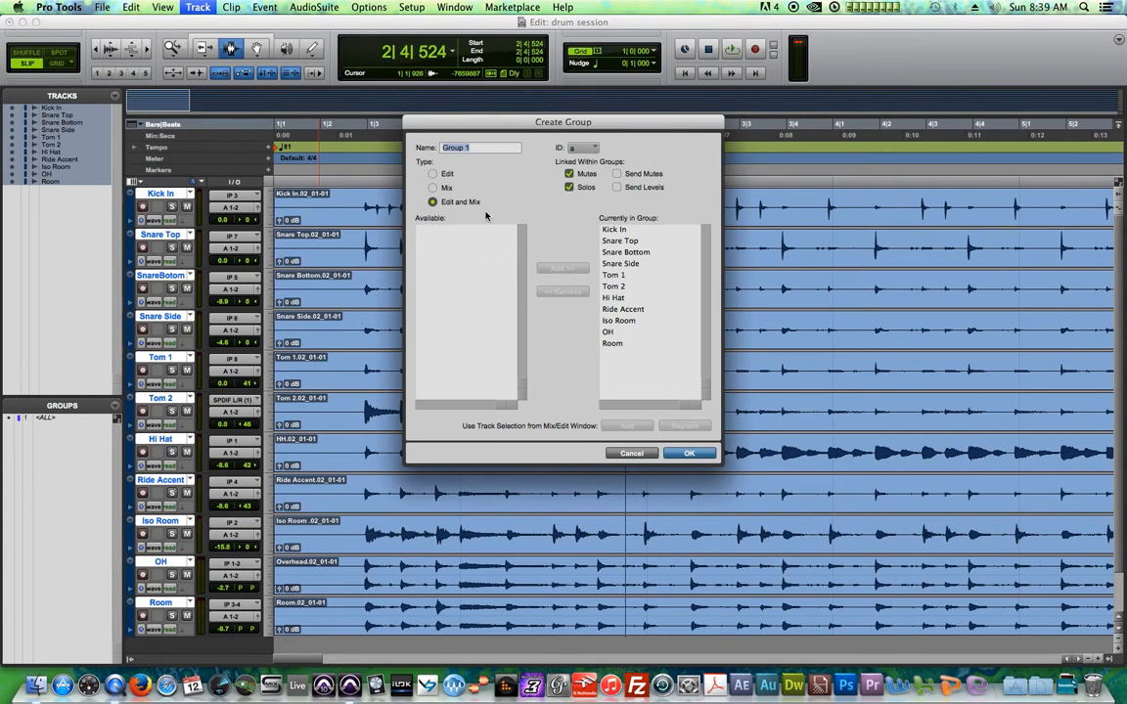
pyautogui.doubleClick(480, 147)
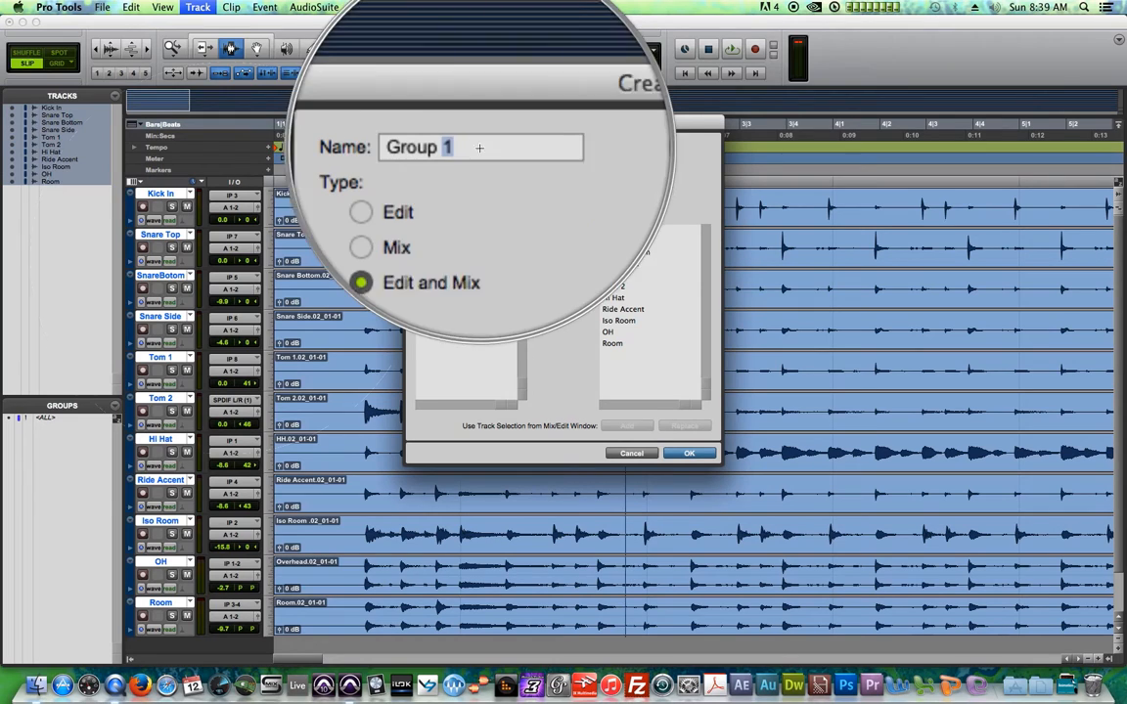
pyautogui.press('BackSpace')
pyautogui.press('BackSpace')
pyautogui.press('BackSpace')
pyautogui.press('BackSpace')
pyautogui.press('BackSpace')
pyautogui.press('BackSpace')
pyautogui.press('BackSpace')
pyautogui.write('drumg')
pyautogui.press('BackSpace')
pyautogui.press('BackSpace')
pyautogui.write('ms')
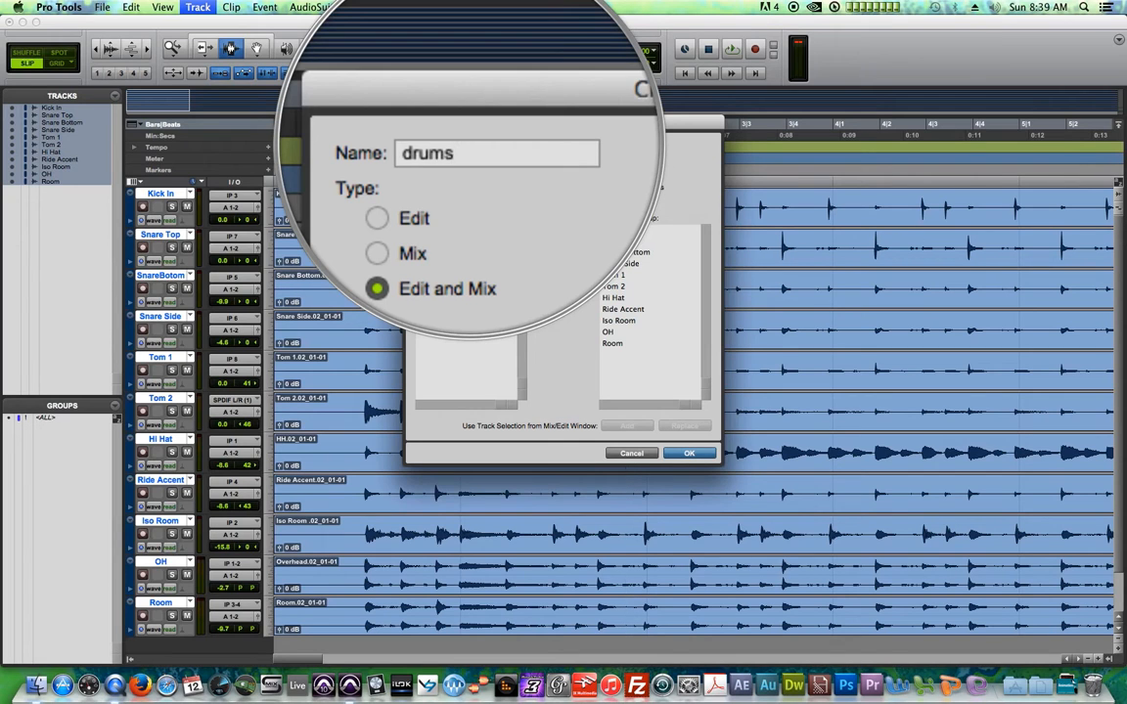
pyautogui.click(688, 454)
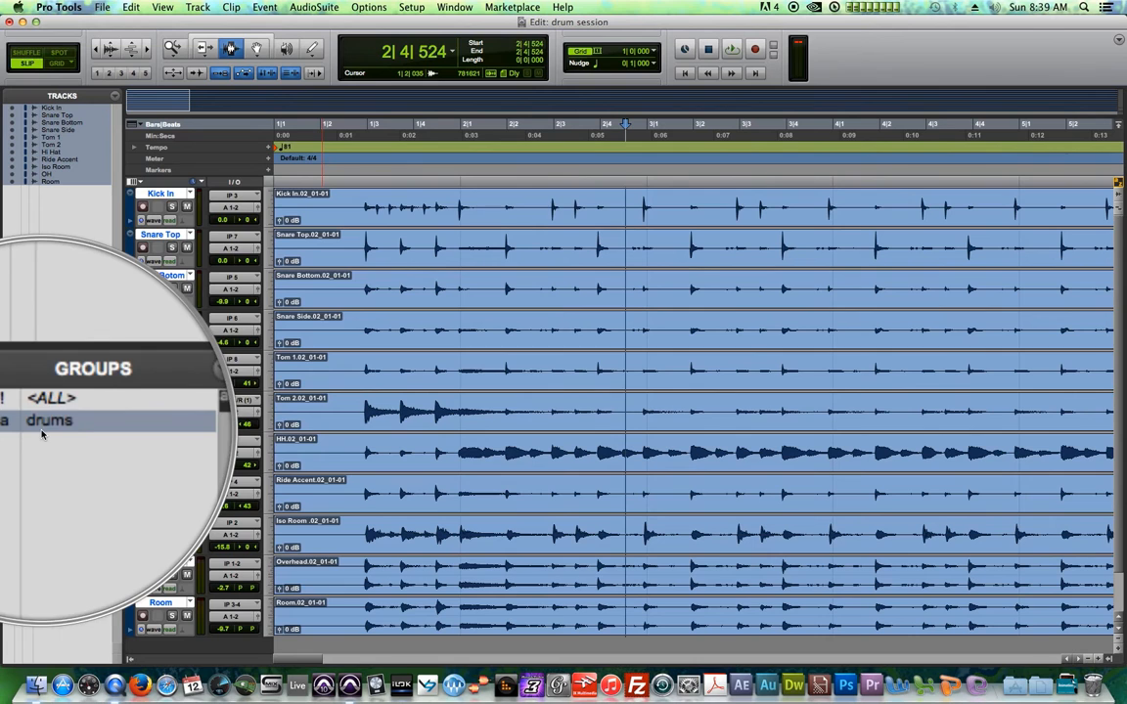
# - Select several short ranges on the Kick In track to check that the drums group selects together
pyautogui.click(358, 210)
pyautogui.moveTo(330, 209); pyautogui.dragTo(402, 209)
pyautogui.moveTo(534, 210); pyautogui.dragTo(457, 208)
pyautogui.moveTo(336, 202); pyautogui.dragTo(361, 201)
pyautogui.moveTo(752, 207); pyautogui.dragTo(719, 206)
pyautogui.moveTo(639, 207); pyautogui.dragTo(643, 208)
# - Select the grouped clips with the Grabber tool, then use the Selector to place the cursor at 1|2|602
pyautogui.click(258, 53)
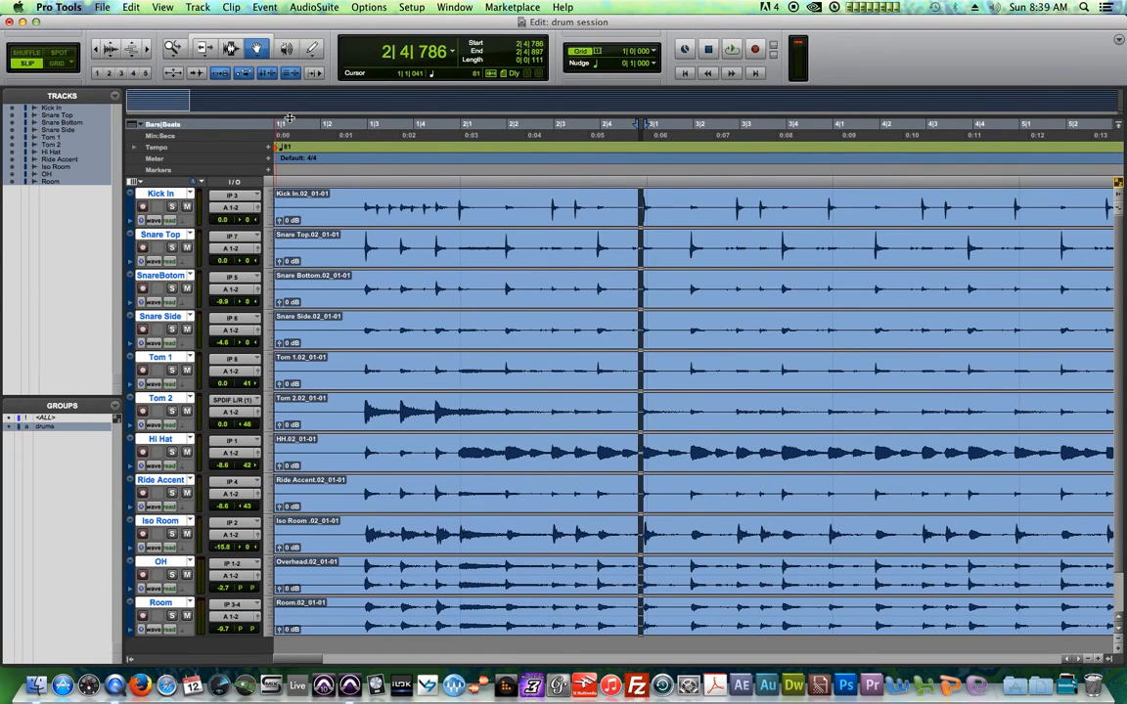
pyautogui.click(420, 214)
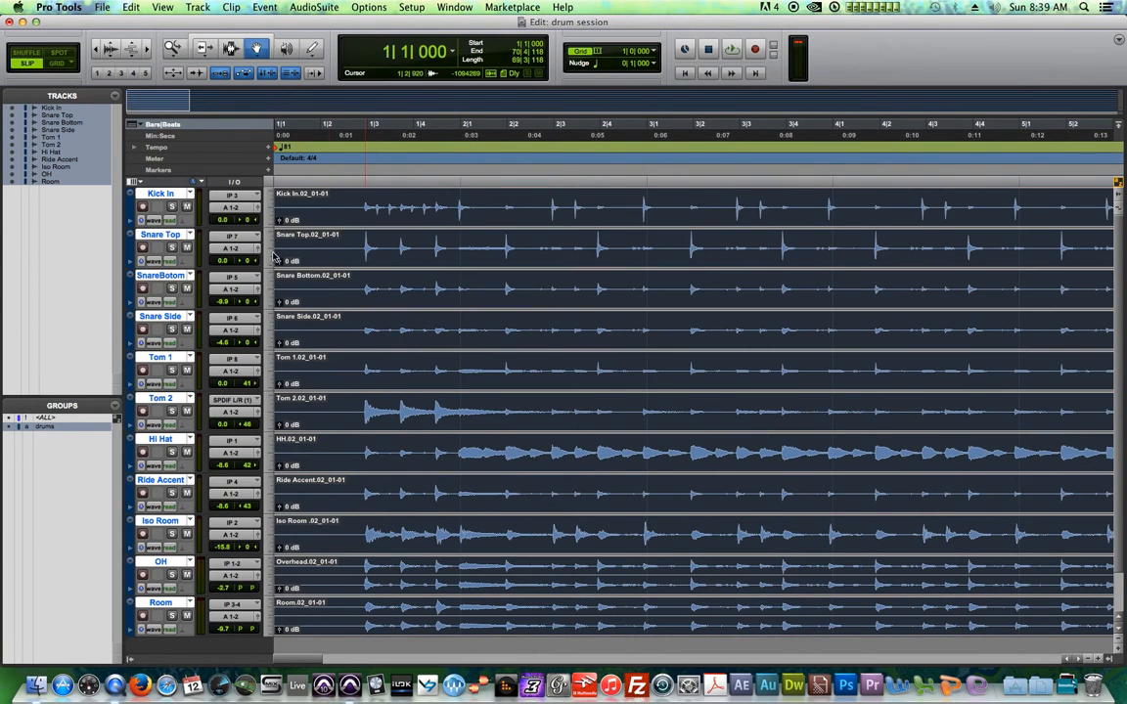
pyautogui.press('F6')
pyautogui.click(349, 213)
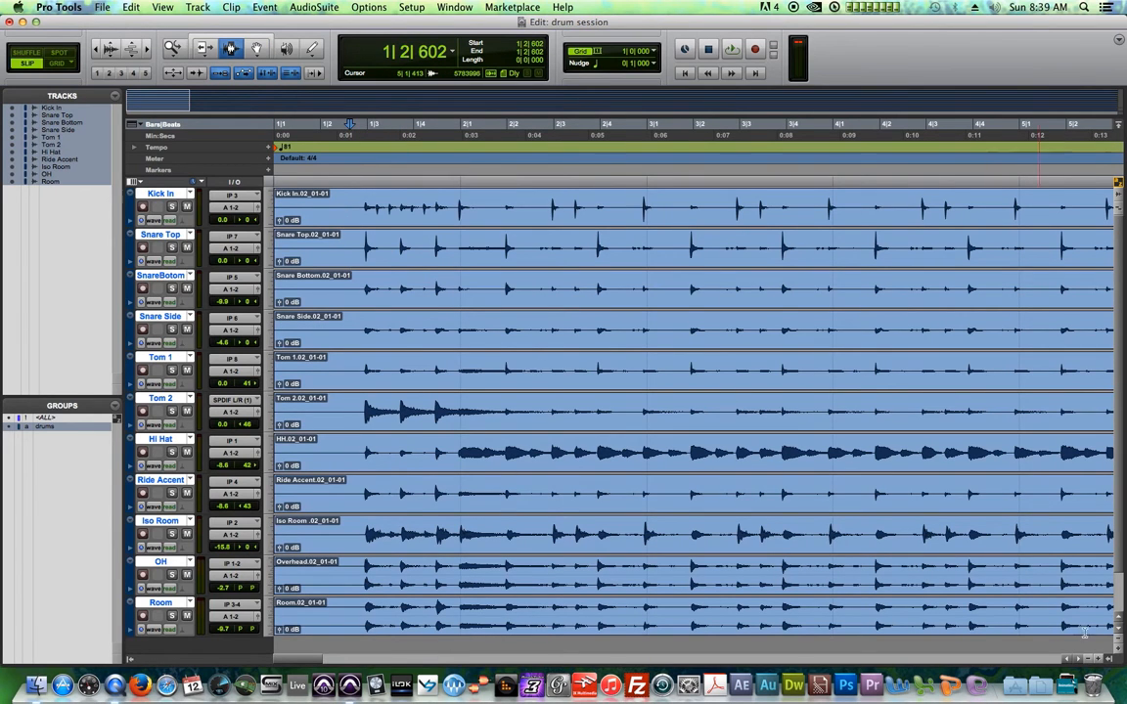
# - Increase the track heights, enable Rhythmic Elastic Audio on all tracks in the drums group, and check each track down to Room
pyautogui.click(1118, 650)
pyautogui.click(1118, 650)
pyautogui.click(1118, 650)
pyautogui.click(1118, 650)
pyautogui.click(1118, 650)
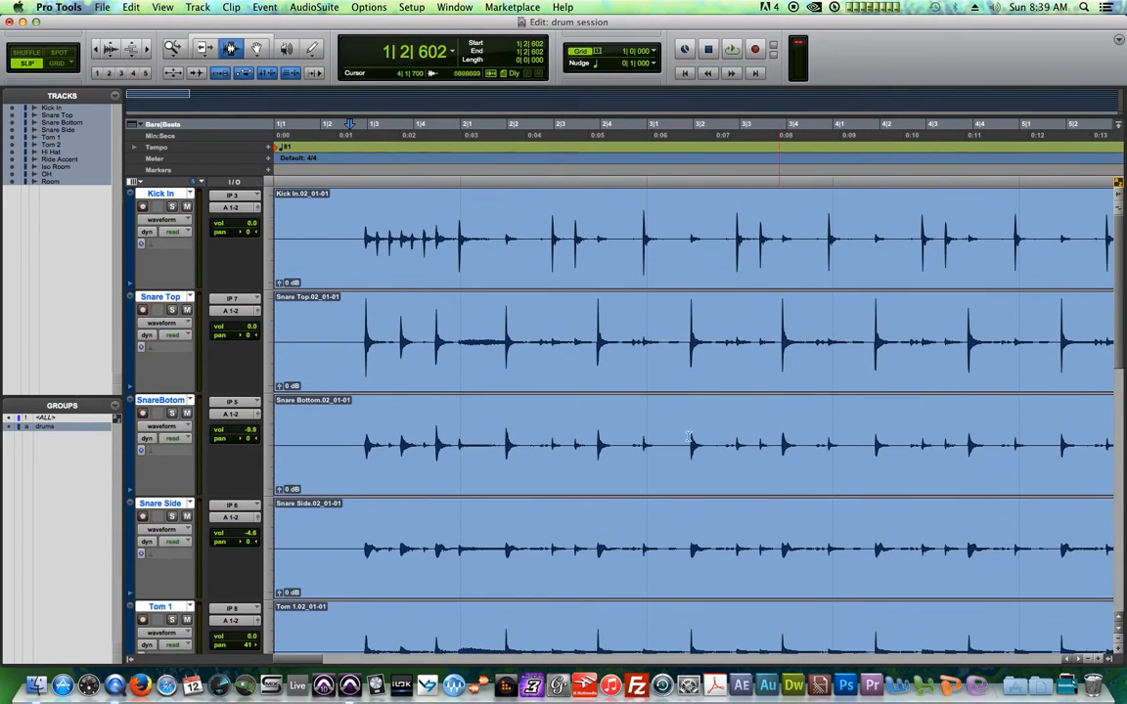
pyautogui.click(148, 244)
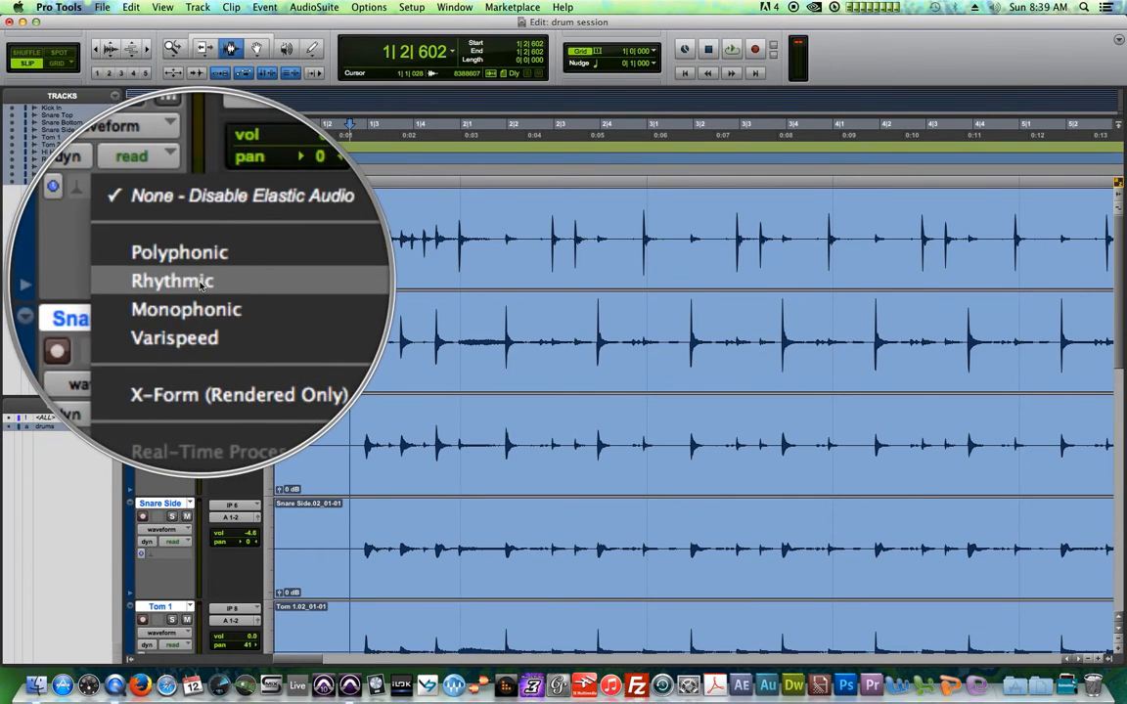
pyautogui.click(200, 283)
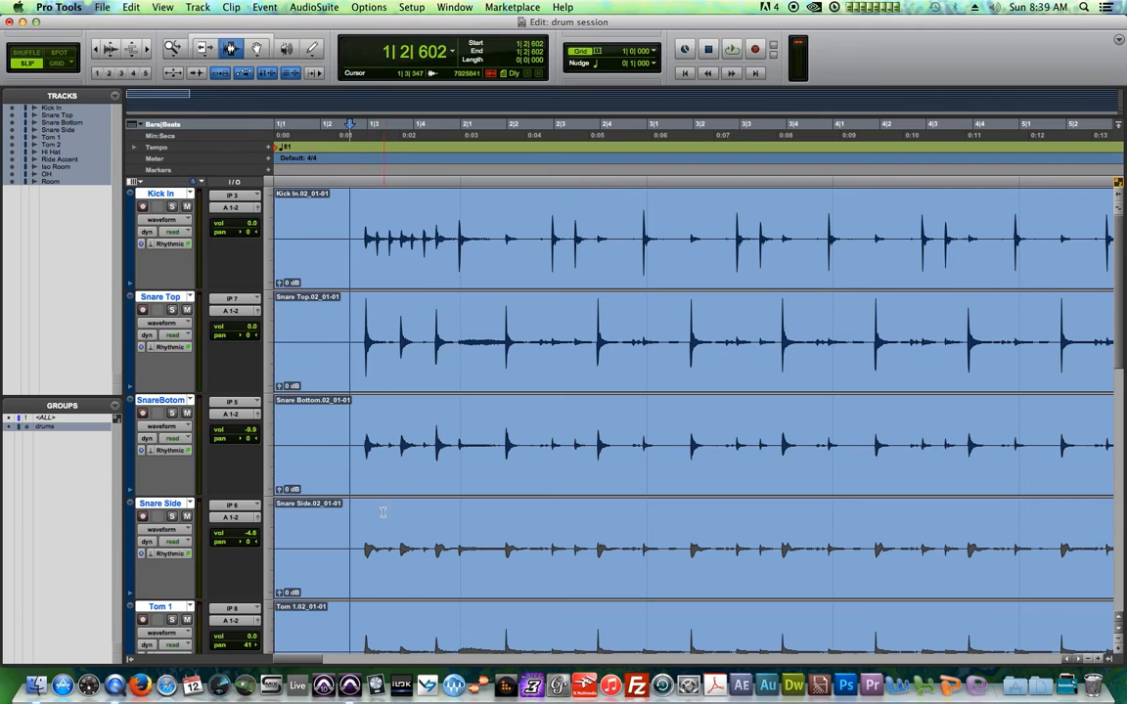
pyautogui.scroll(-3, 381, 514)
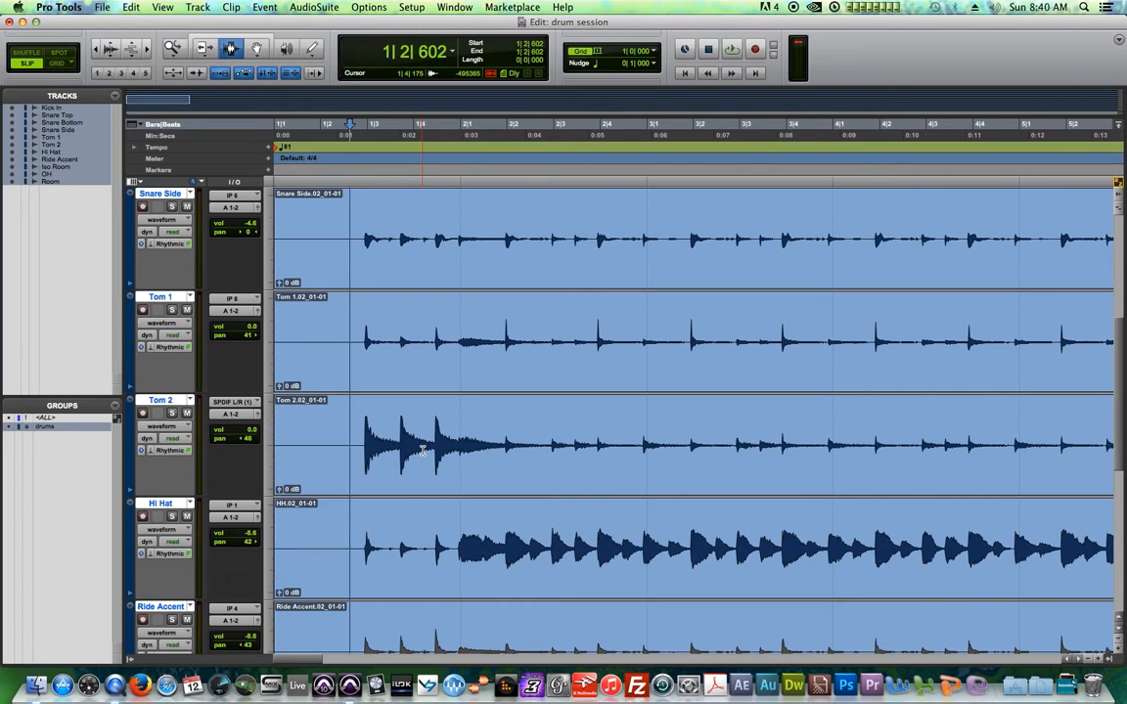
pyautogui.scroll(-5, 426, 448)
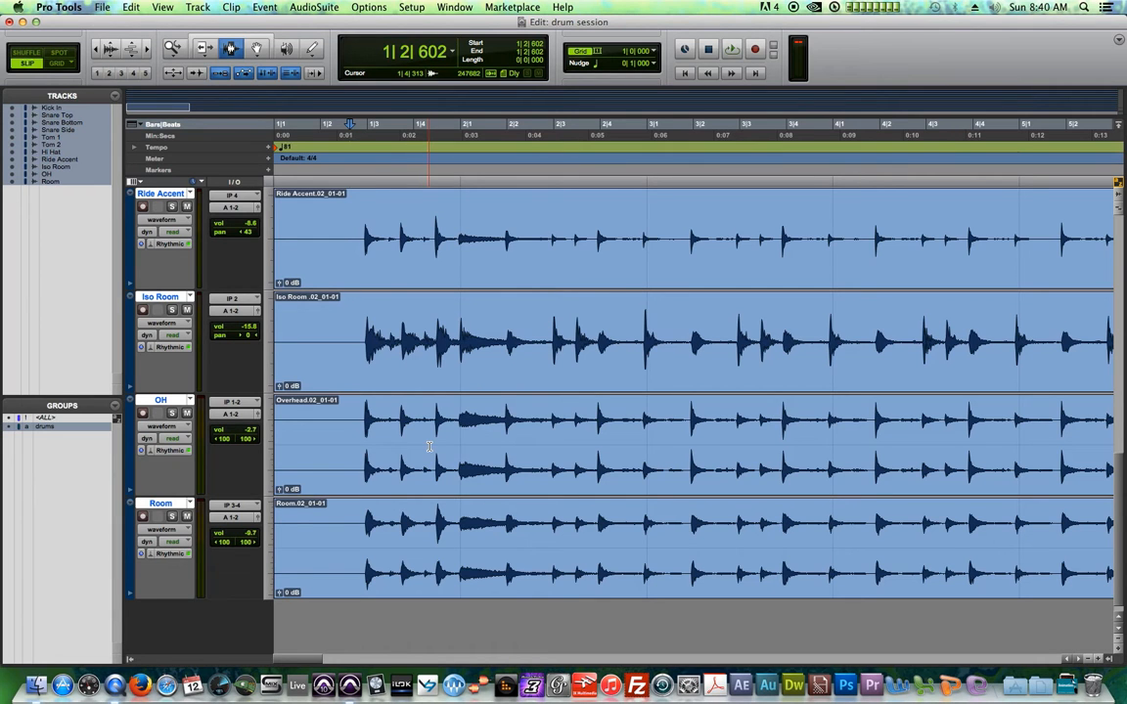
# - Return to the Kick In track and check a range of its hits, placing the cursor at 1|2|395
pyautogui.scroll(6, 429, 447)
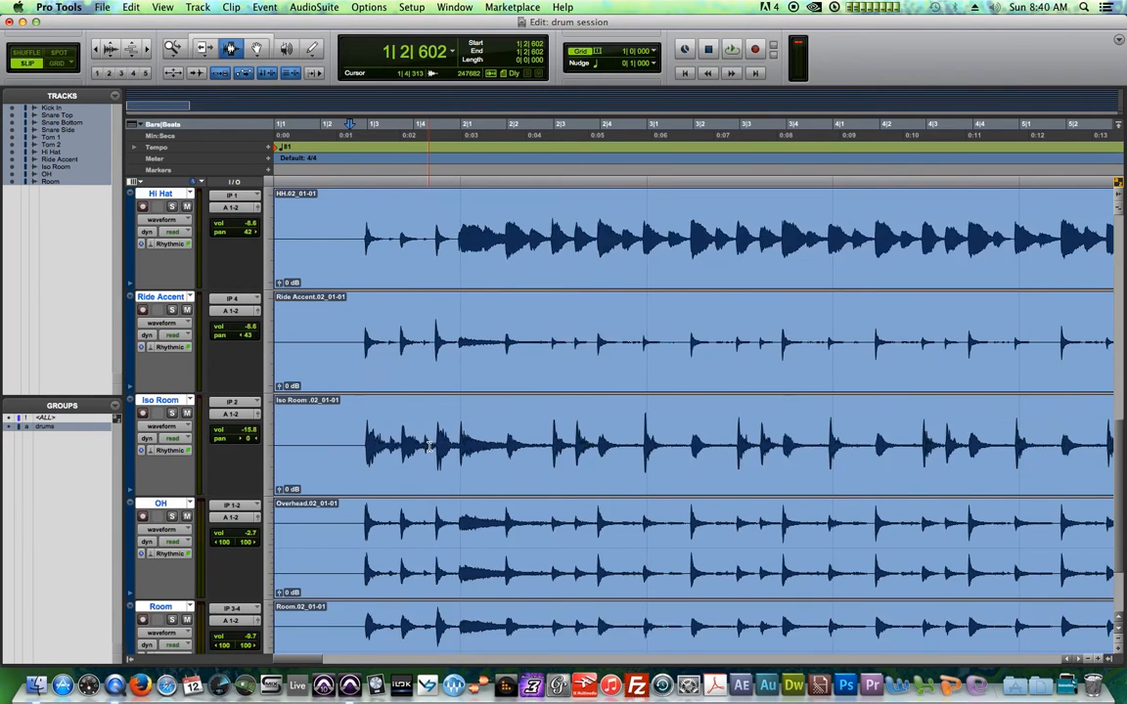
pyautogui.scroll(1, 429, 447)
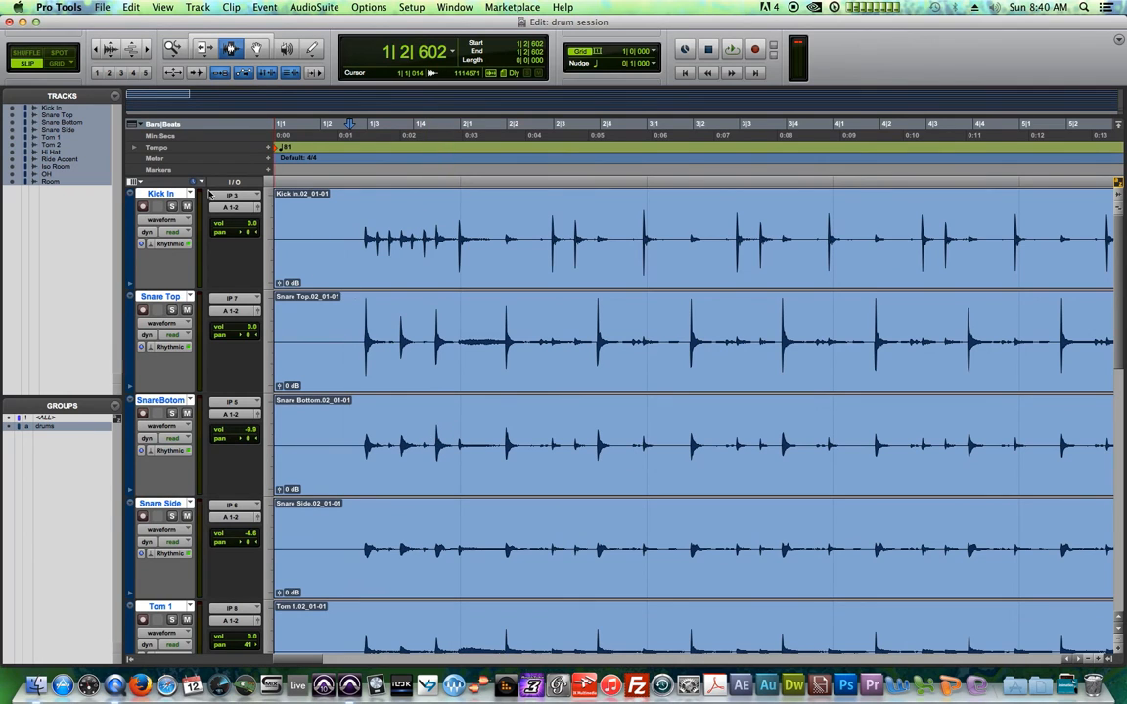
pyautogui.moveTo(332, 245); pyautogui.dragTo(509, 262)
pyautogui.click(520, 245)
pyautogui.click(339, 232)
# - Move the OH track to the top of the session, above Kick In
pyautogui.scroll(-1, 563, 328)
pyautogui.scroll(1, 492, 252)
pyautogui.scroll(-8, 392, 411)
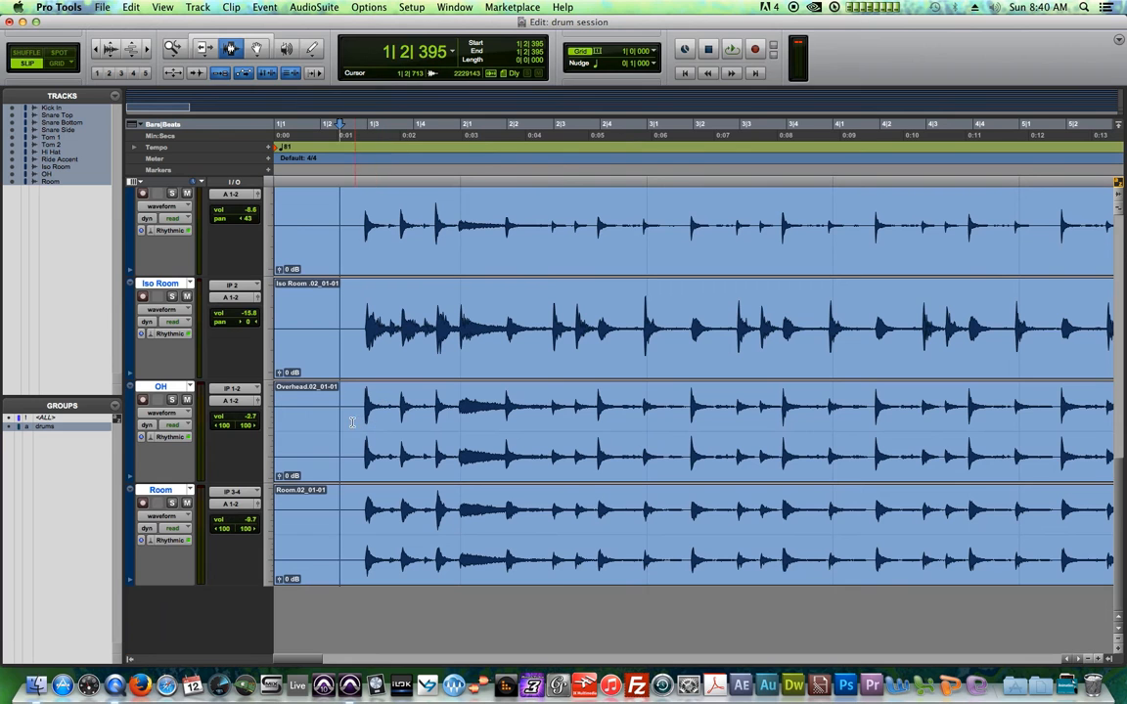
pyautogui.click(161, 387)
pyautogui.scroll(8, 169, 245)
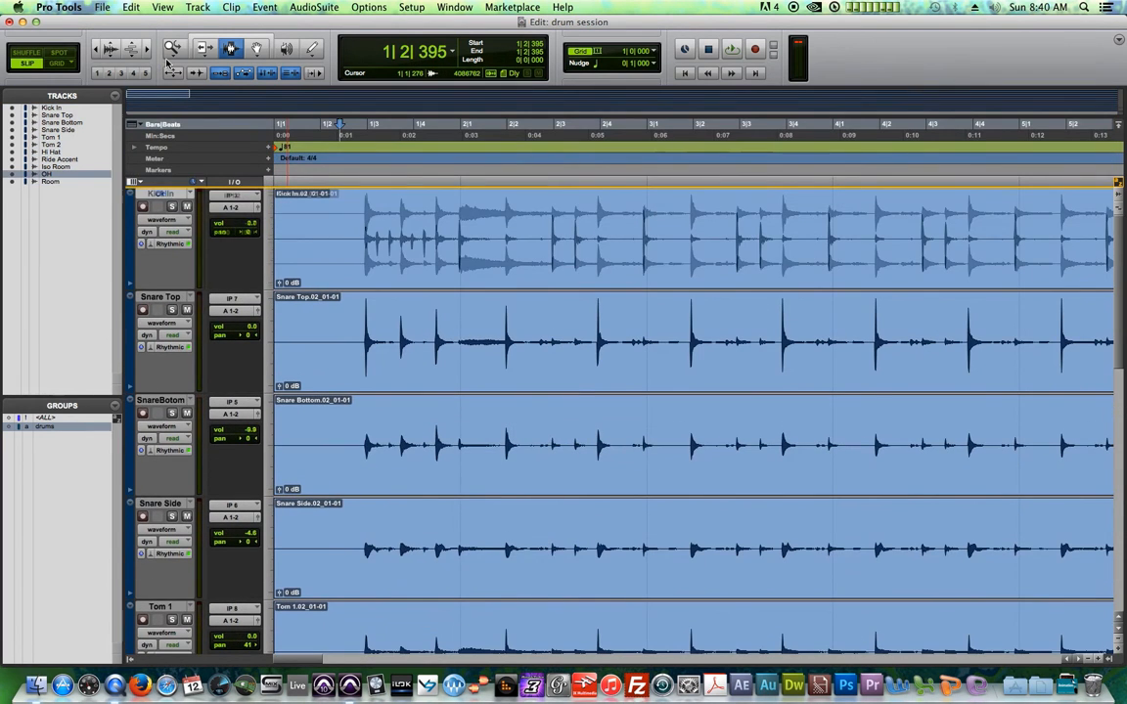
pyautogui.moveTo(166, 63); pyautogui.dragTo(252, 179)
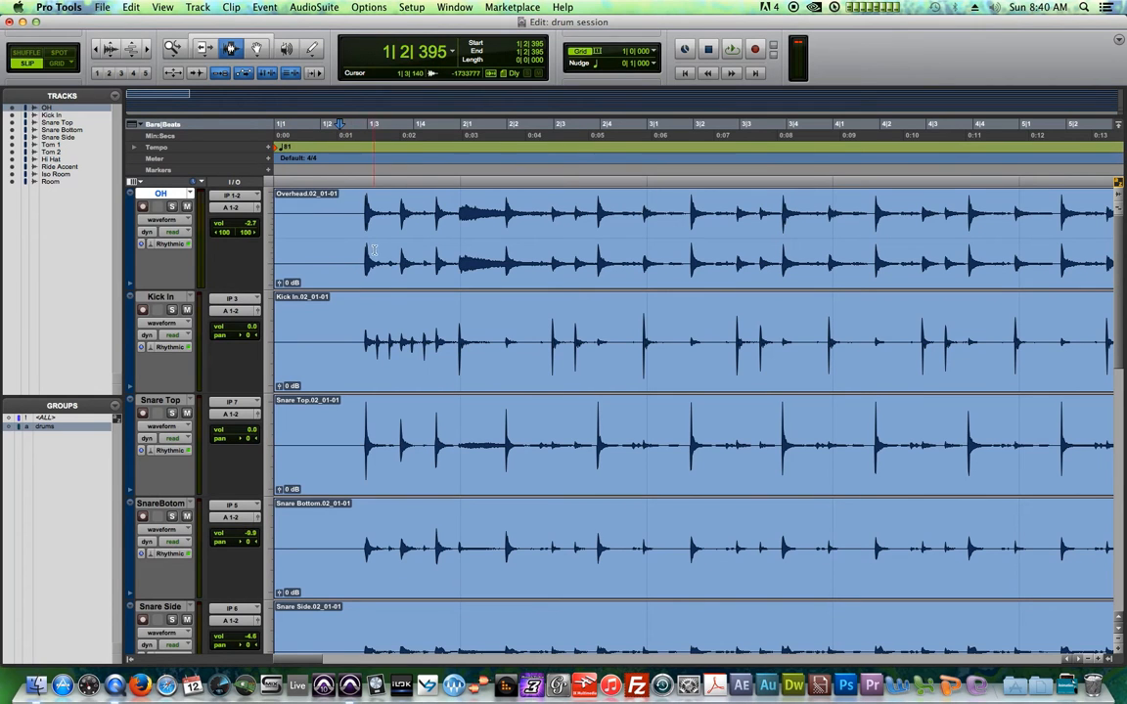
# - Select short ranges on the OH and Kick In tracks to compare hits across the group, ending with the cursor at 3|3|187
pyautogui.moveTo(607, 217); pyautogui.dragTo(538, 225)
pyautogui.click(508, 217)
pyautogui.moveTo(476, 323); pyautogui.dragTo(496, 323)
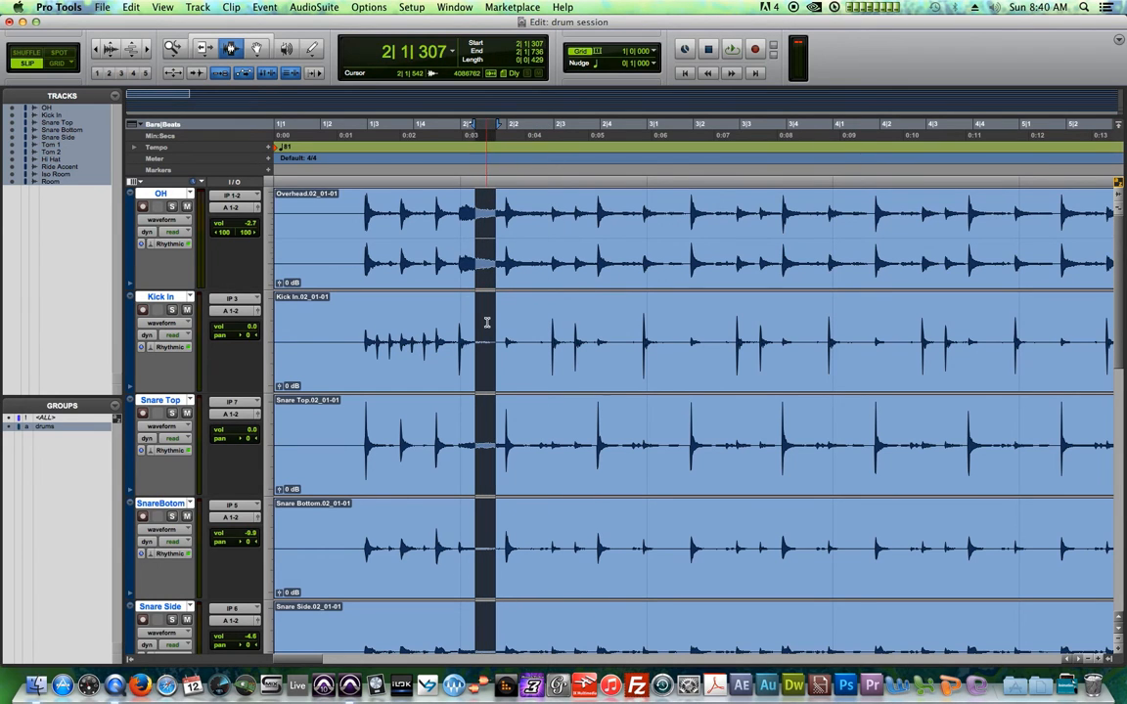
pyautogui.moveTo(663, 221); pyautogui.dragTo(729, 228)
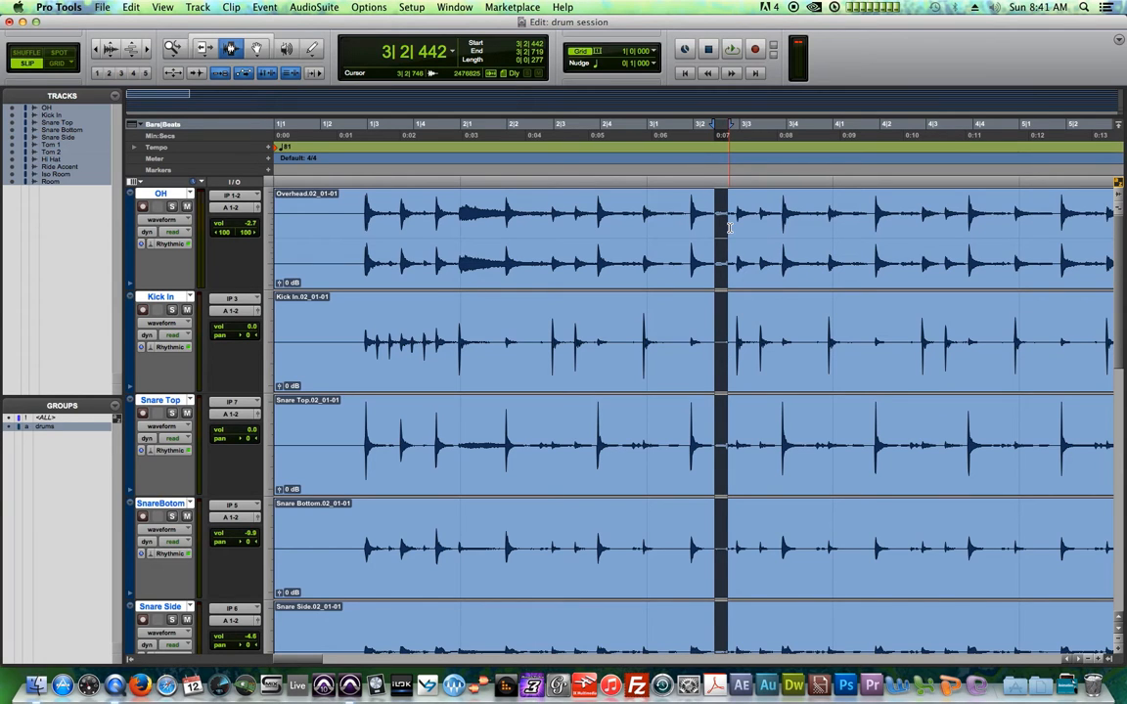
pyautogui.click(748, 228)
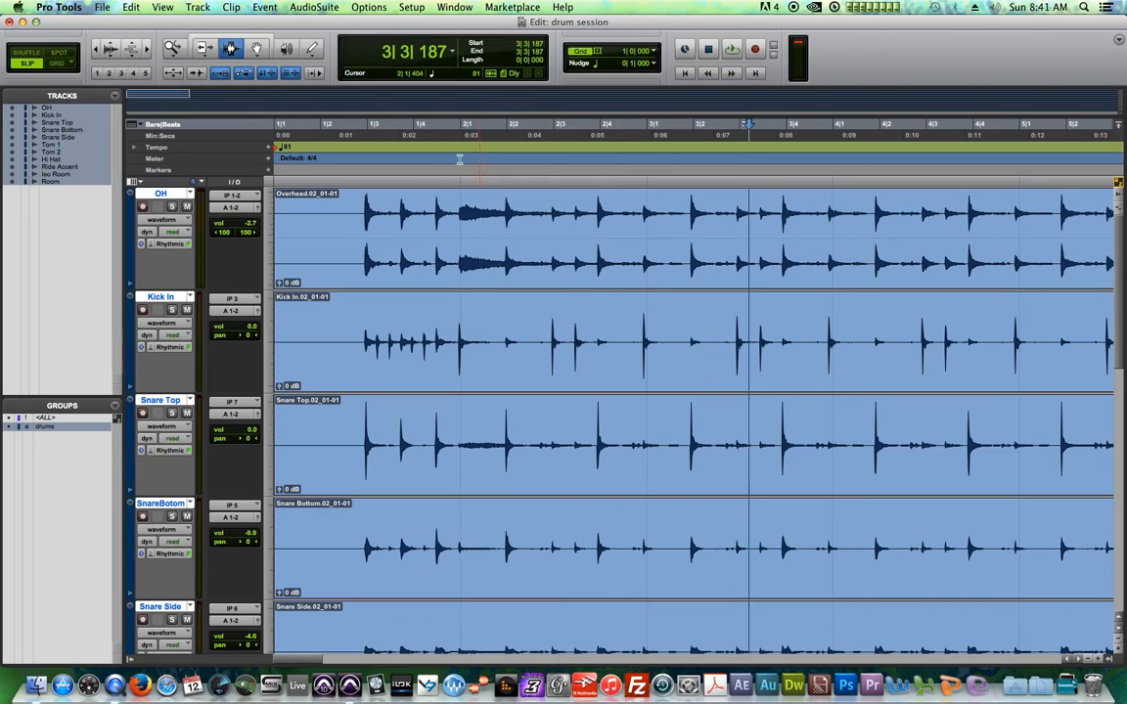
# - Place the cursor just before the first hit at 1|2|644 and set the grid value to 1/8 note
pyautogui.click(352, 229)
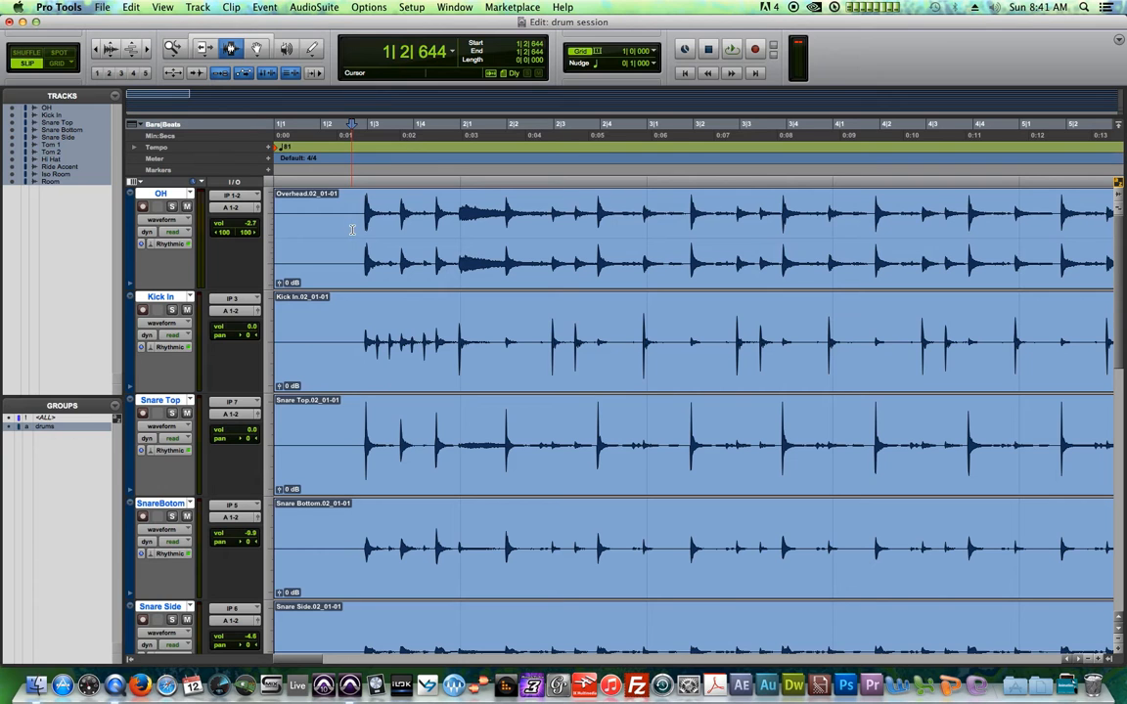
pyautogui.click(598, 56)
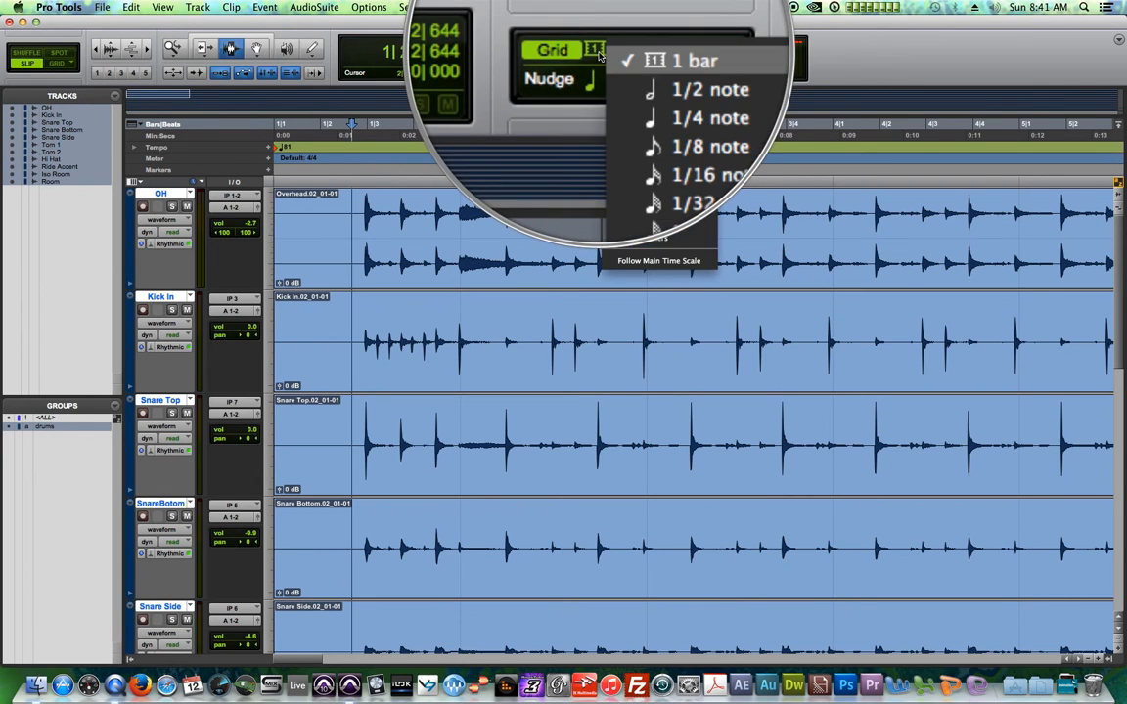
pyautogui.click(665, 93)
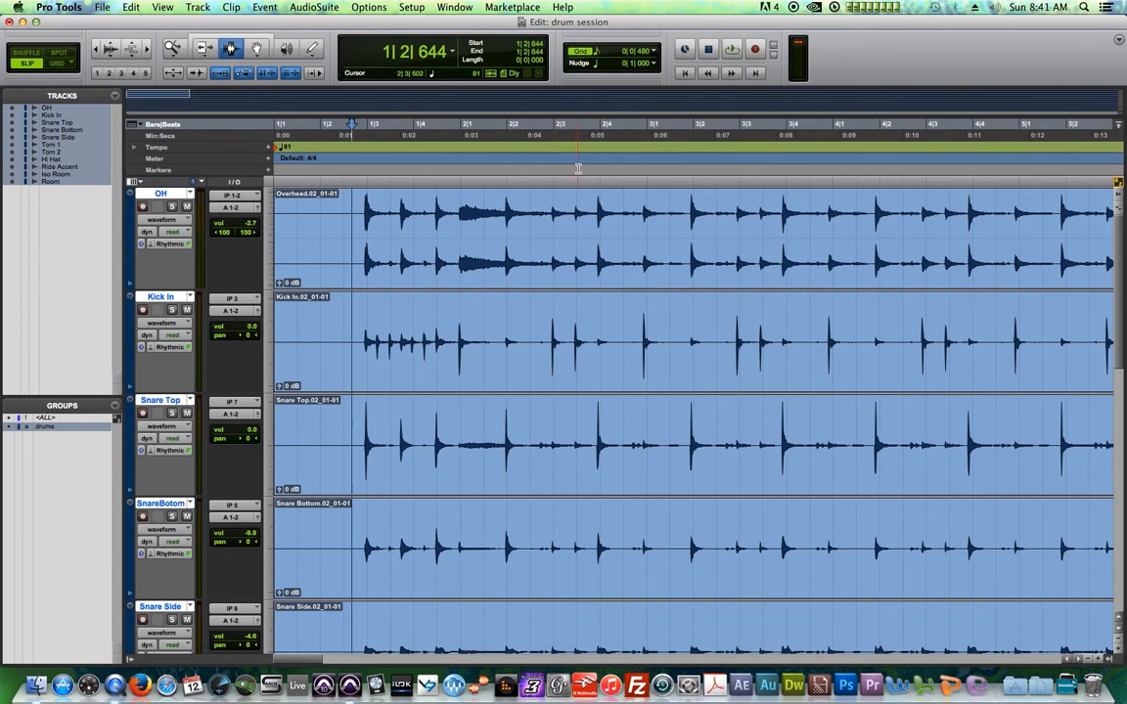
# - Inspect the first three hits on the OH track against the grid lines by selecting a short range around each
pyautogui.press('t')
pyautogui.press('t')
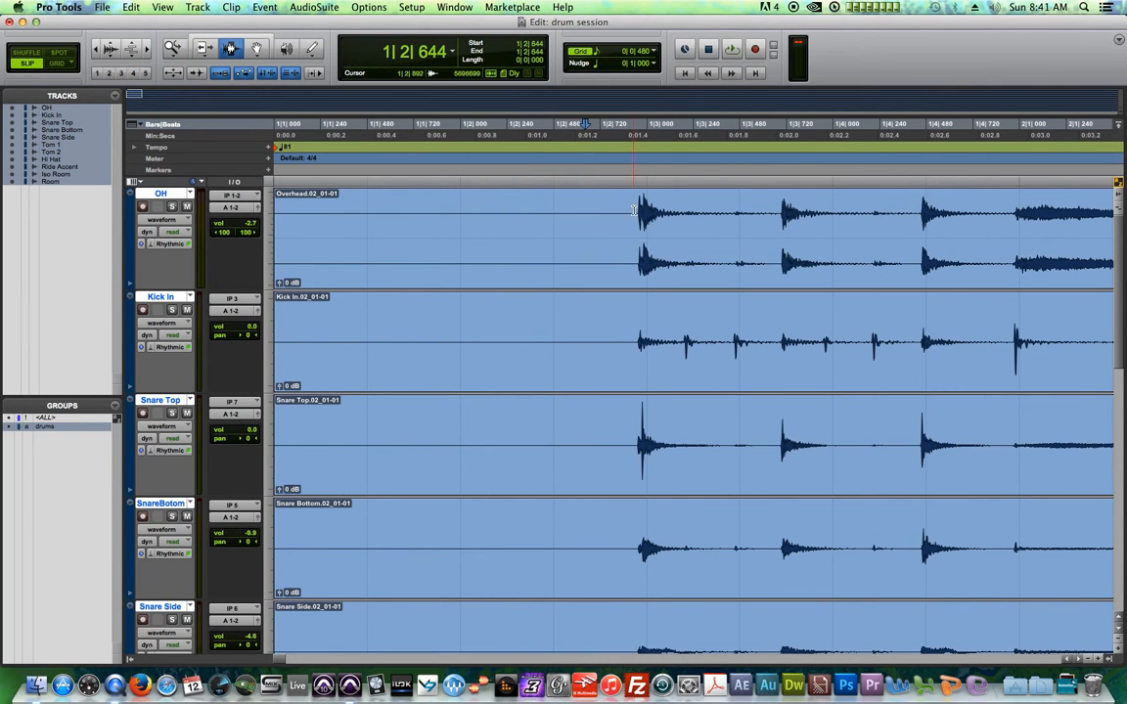
pyautogui.moveTo(633, 209); pyautogui.dragTo(658, 217)
pyautogui.moveTo(772, 225); pyautogui.dragTo(793, 227)
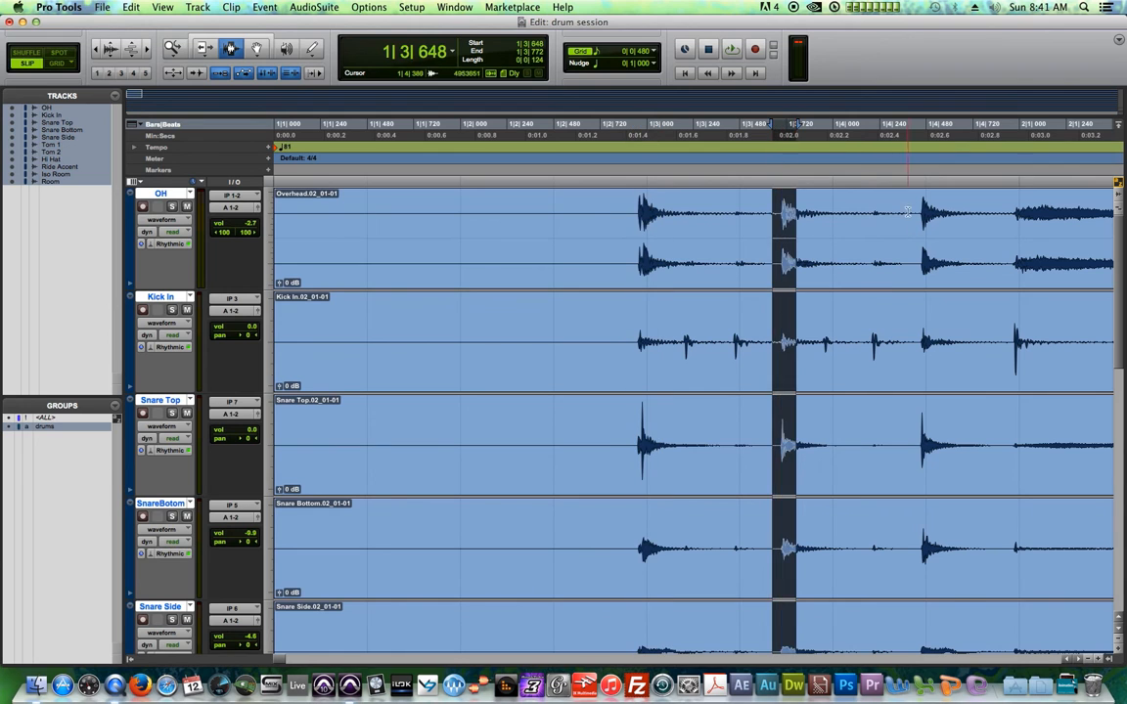
pyautogui.moveTo(938, 254); pyautogui.dragTo(918, 256)
# - Inspect the OH hits around the start of bar 7 against the grid, selecting 7|1|755 to 7|2|038 and the hit at 6|4|854
pyautogui.press('r')
pyautogui.press('r')
pyautogui.press('r')
pyautogui.click(860, 225)
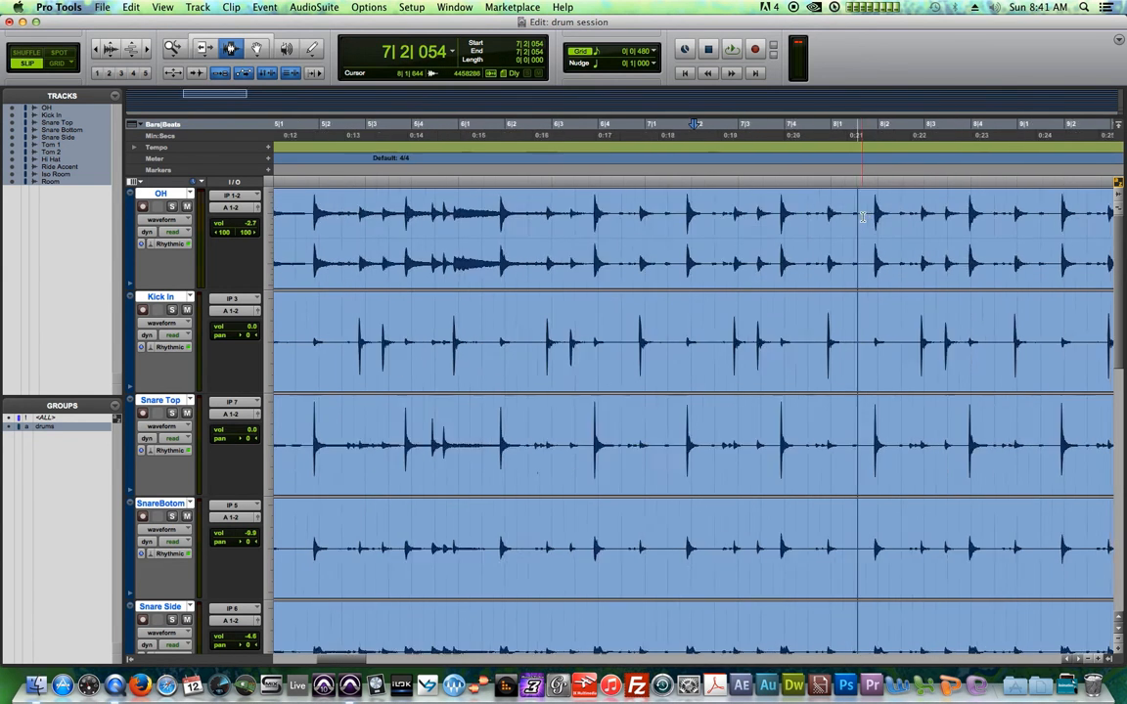
pyautogui.press('t')
pyautogui.press('t')
pyautogui.press('t')
pyautogui.moveTo(654, 223); pyautogui.dragTo(691, 226)
pyautogui.click(683, 238)
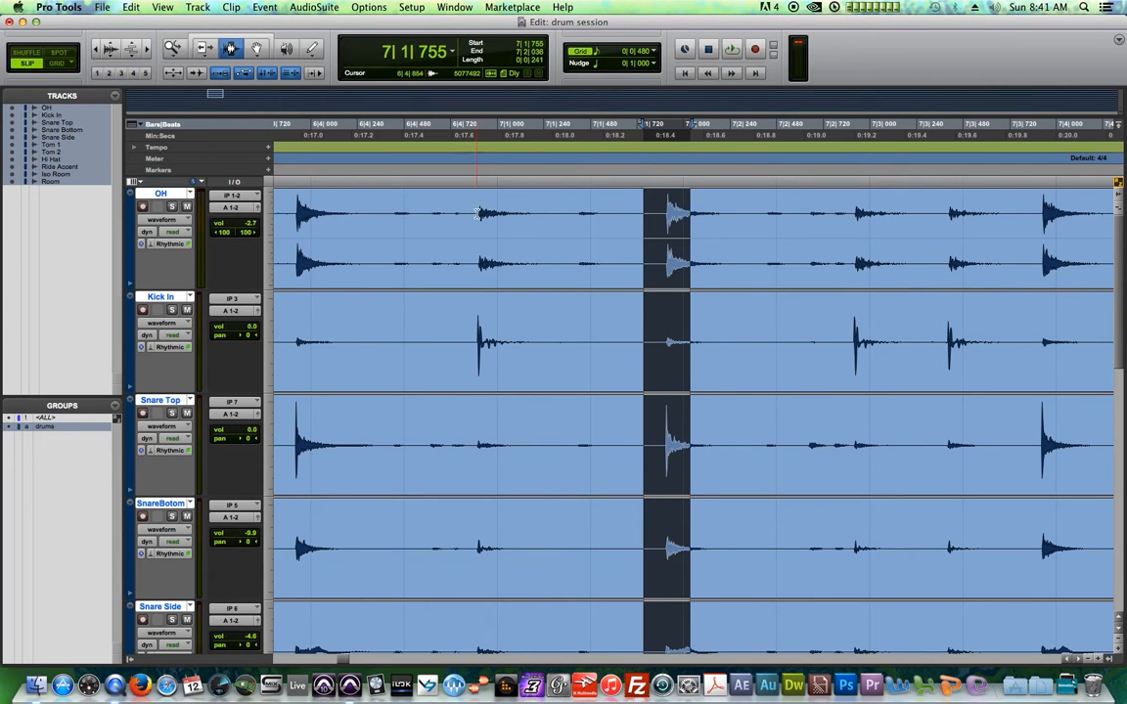
pyautogui.moveTo(478, 213); pyautogui.dragTo(525, 215)
# - Examine the hits across the first 18 bars, placing the cursor at 8|4|321
pyautogui.press('r')
pyautogui.press('r')
pyautogui.press('r')
pyautogui.press('r')
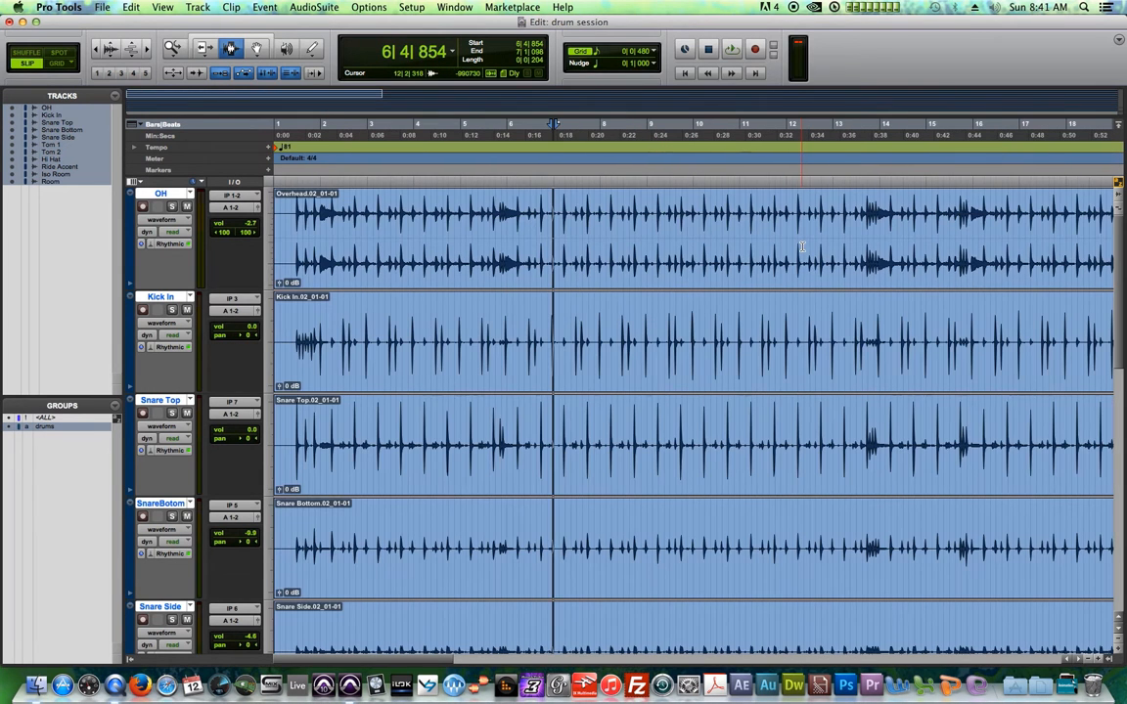
pyautogui.click(639, 271)
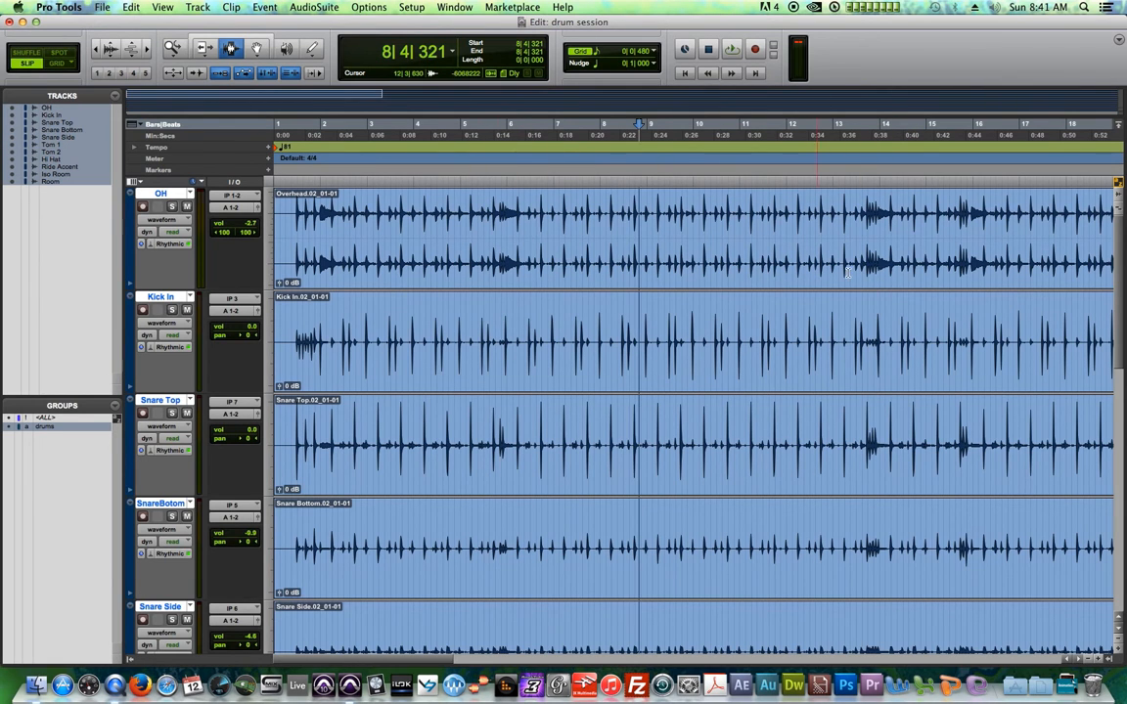
pyautogui.press('r')
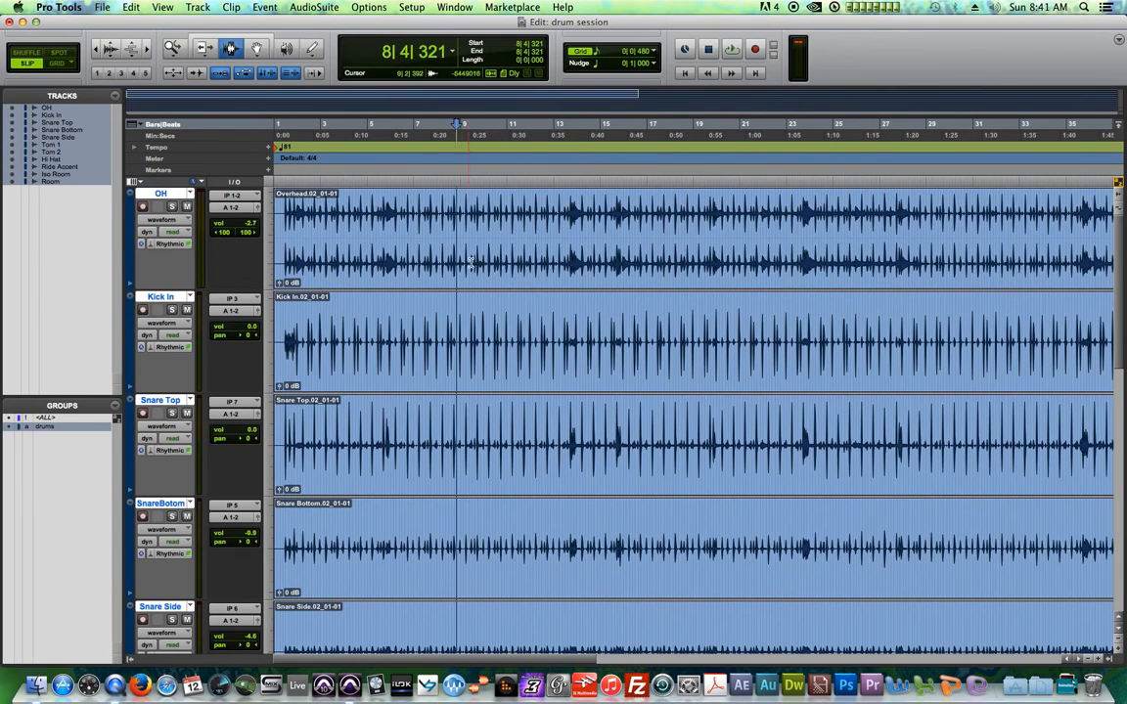
pyautogui.press('t')
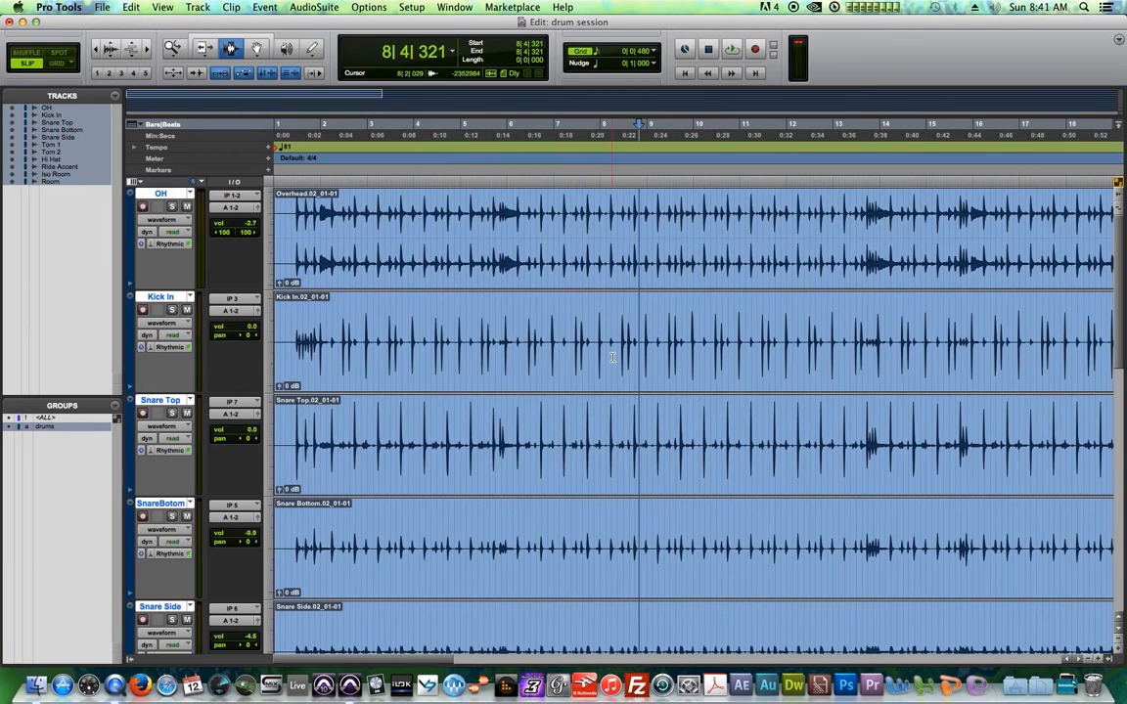
# - Play the drums from 5|2|545 and locate the fill before bar 6, placing the cursor at 5|4|450
pyautogui.click(477, 339)
pyautogui.press('space')
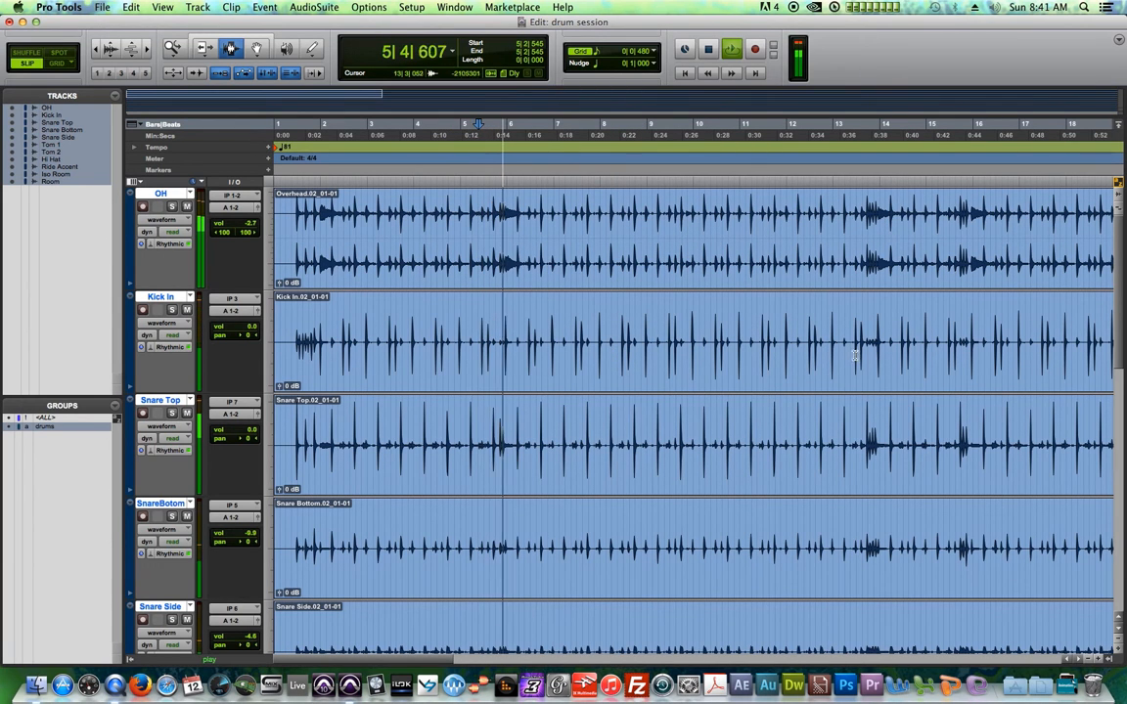
pyautogui.press('space')
pyautogui.click(501, 257)
pyautogui.press('t')
pyautogui.press('t')
pyautogui.press('t')
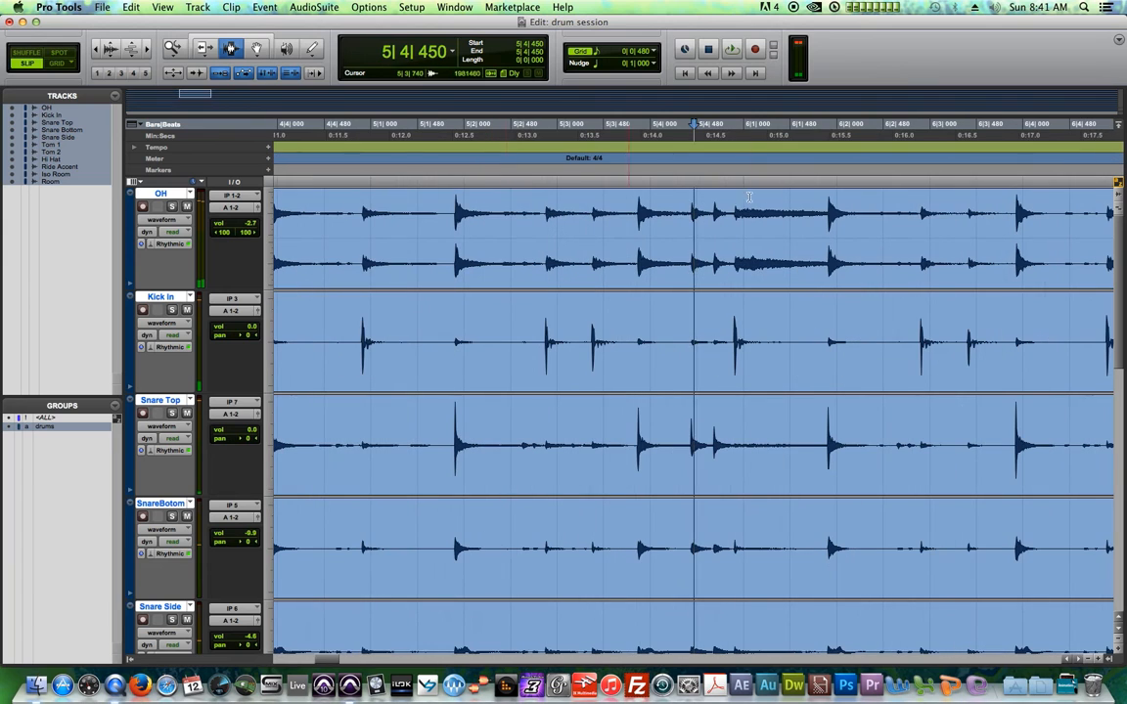
# - Play the fill from 5|3|740, select its hits from 5|4|333 to 5|4|830, and place the cursor at 6|1|029
pyautogui.click(629, 138)
pyautogui.press('space')
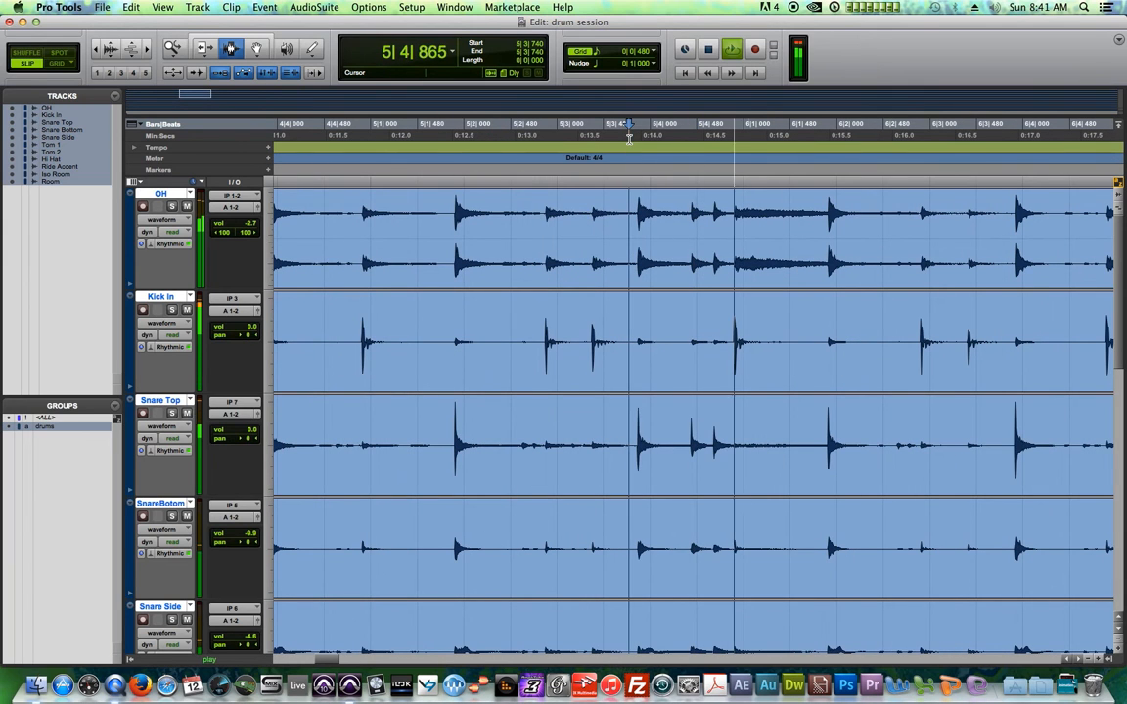
pyautogui.press('space')
pyautogui.moveTo(675, 227); pyautogui.dragTo(731, 231)
pyautogui.click(760, 215)
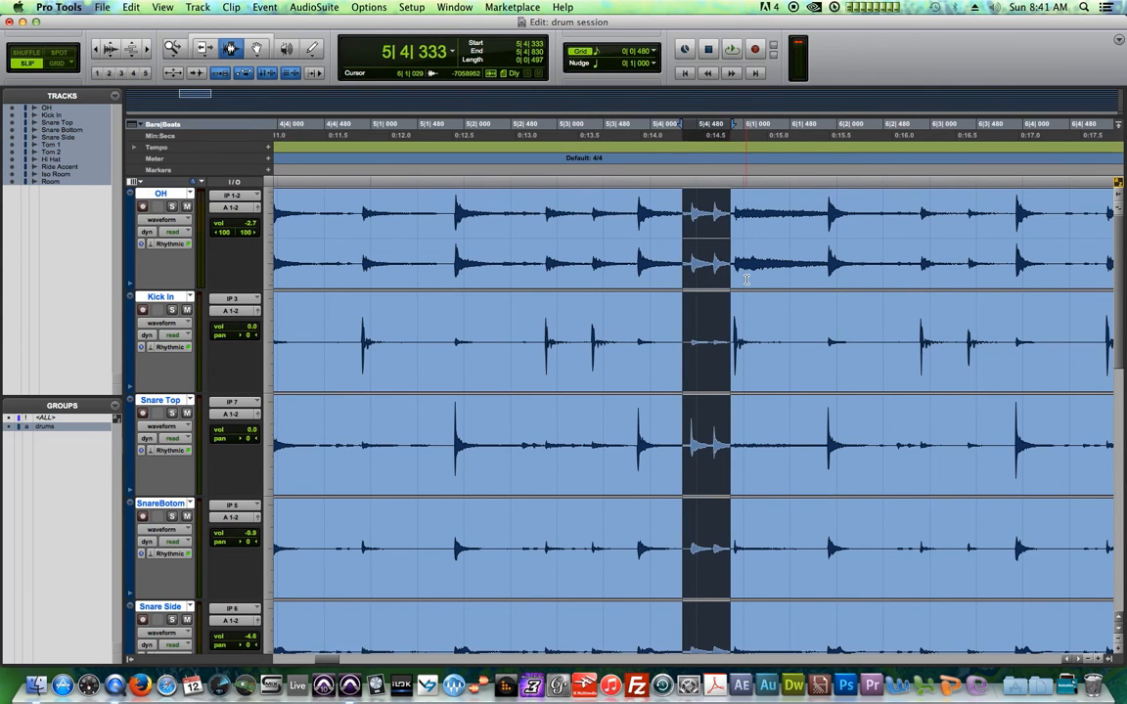
pyautogui.click(731, 228)
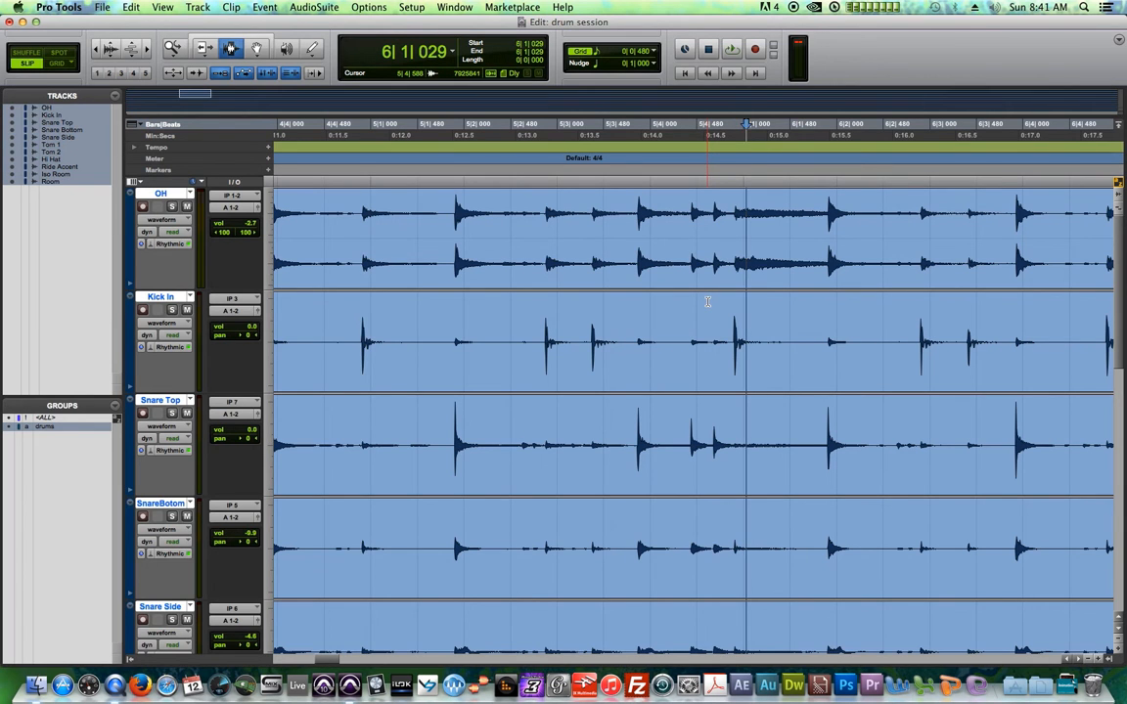
# - Place the cursor at 1|2|312 on the OH track and switch all tracks in the drums group to analysis view
pyautogui.press('r')
pyautogui.press('r')
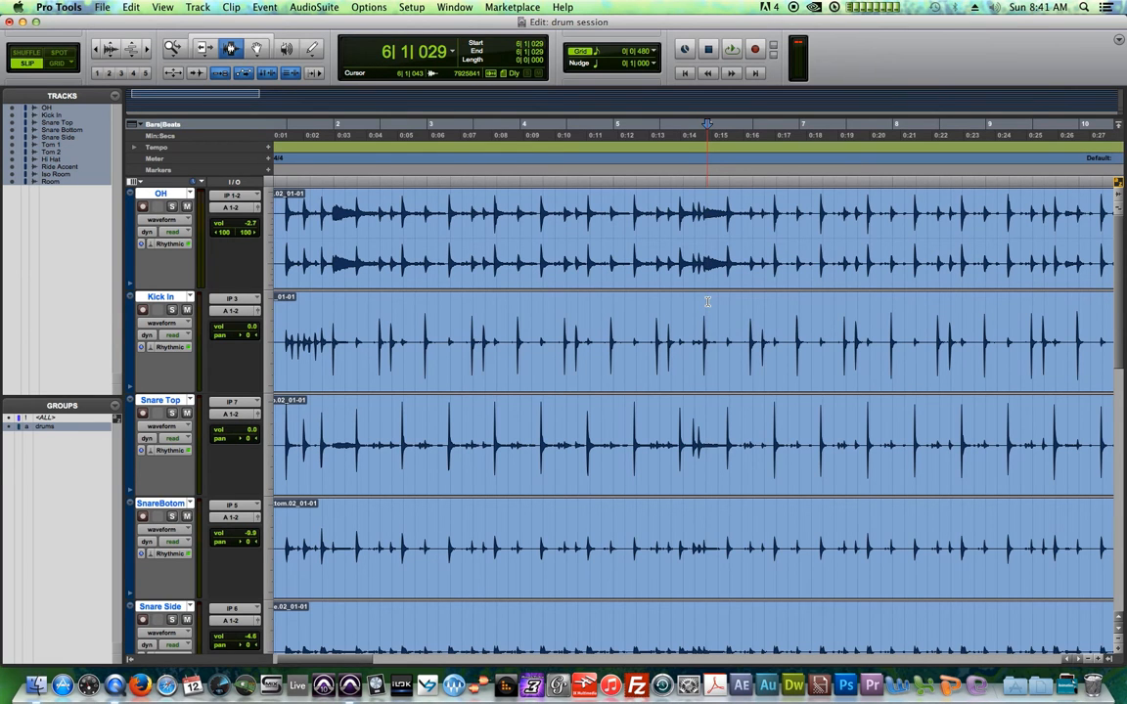
pyautogui.press('r')
pyautogui.press('r')
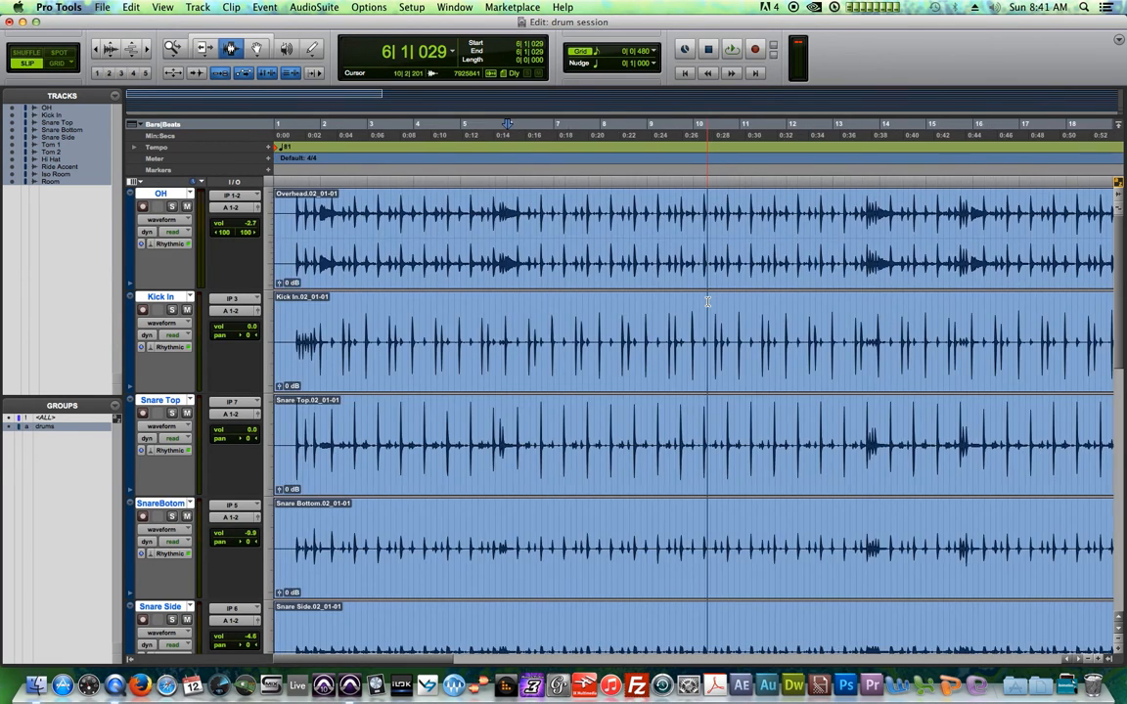
pyautogui.press('t')
pyautogui.click(290, 201)
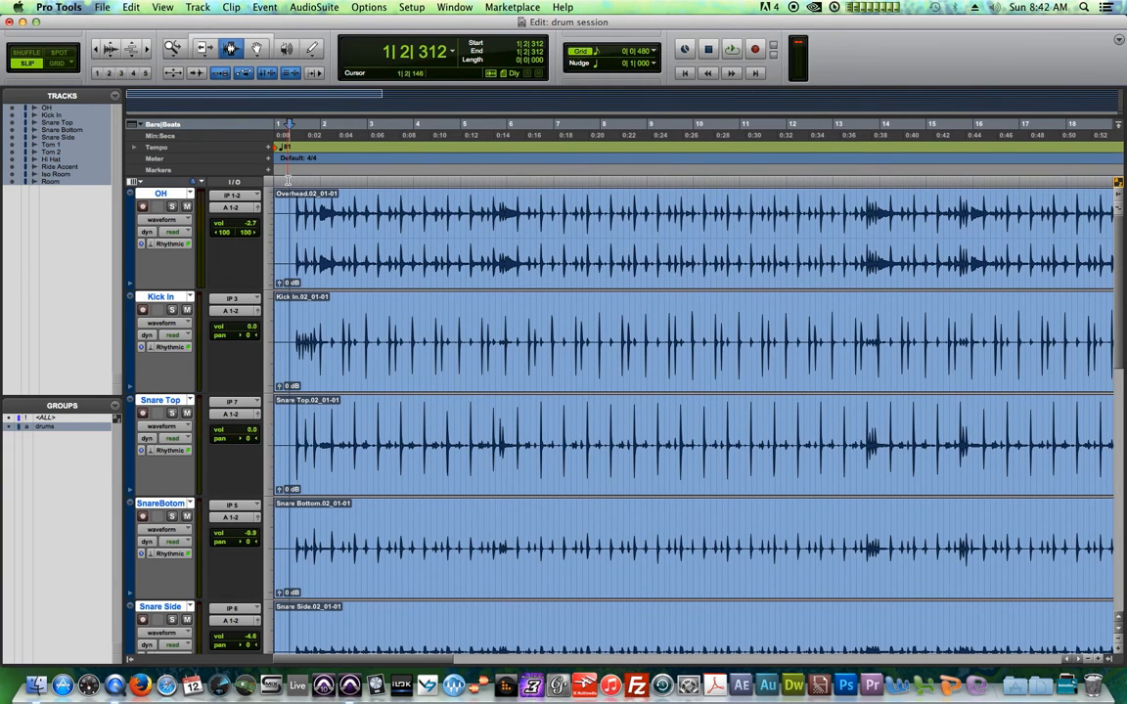
pyautogui.click(182, 193)
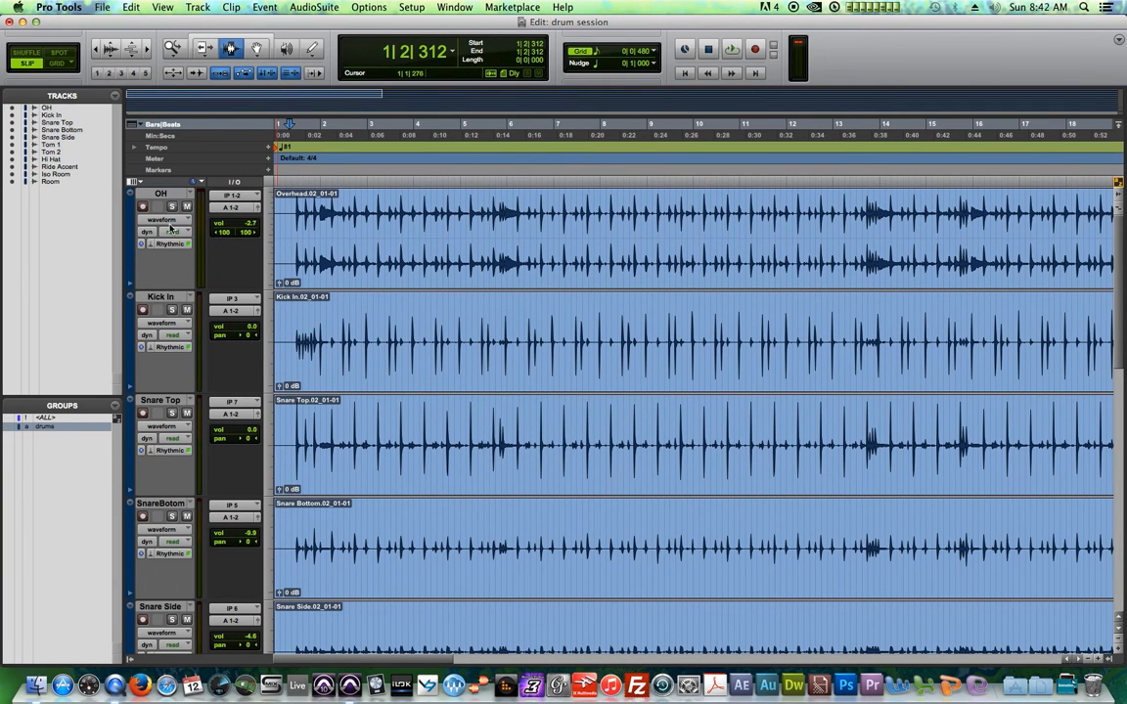
pyautogui.click(166, 220)
pyautogui.click(204, 198)
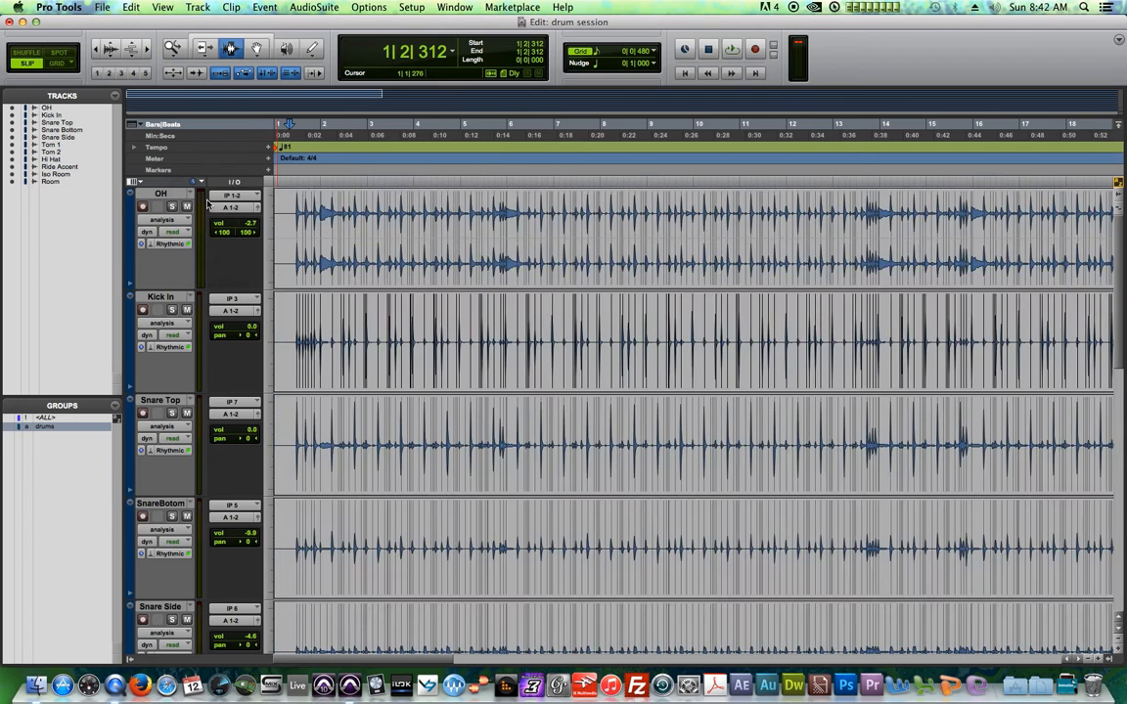
# - Examine the detected event markers around the opening hits, selecting short ranges on the OH and Kick In tracks
pyautogui.press('t')
pyautogui.press('t')
pyautogui.press('t')
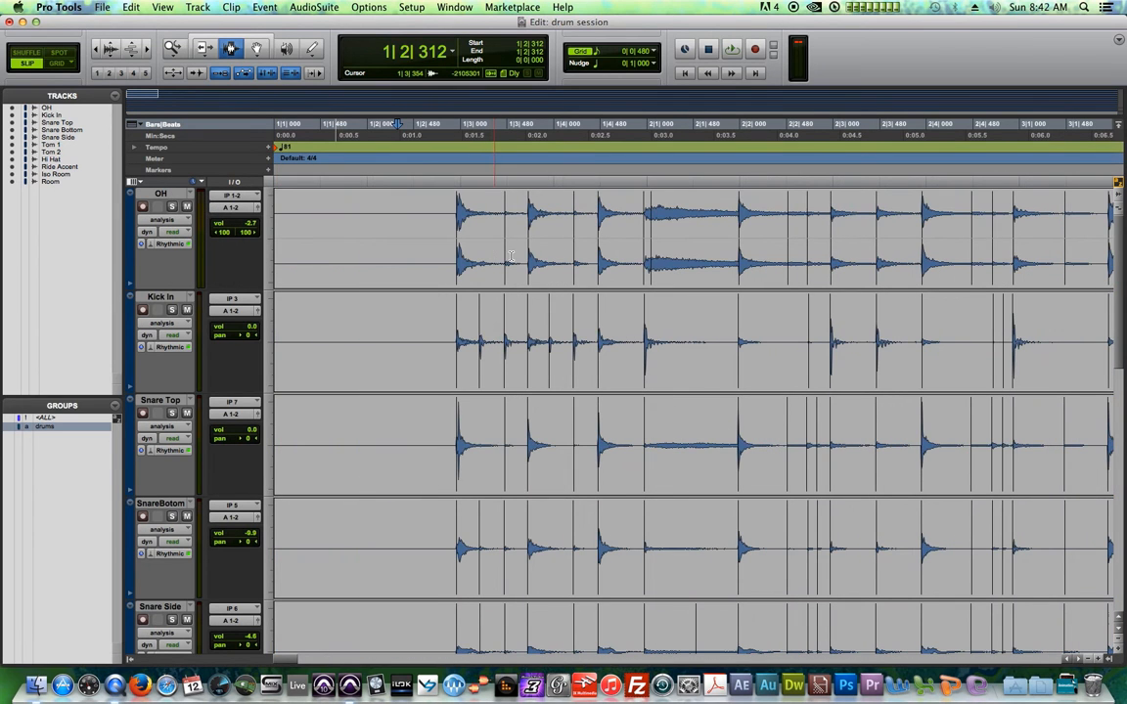
pyautogui.click(457, 158)
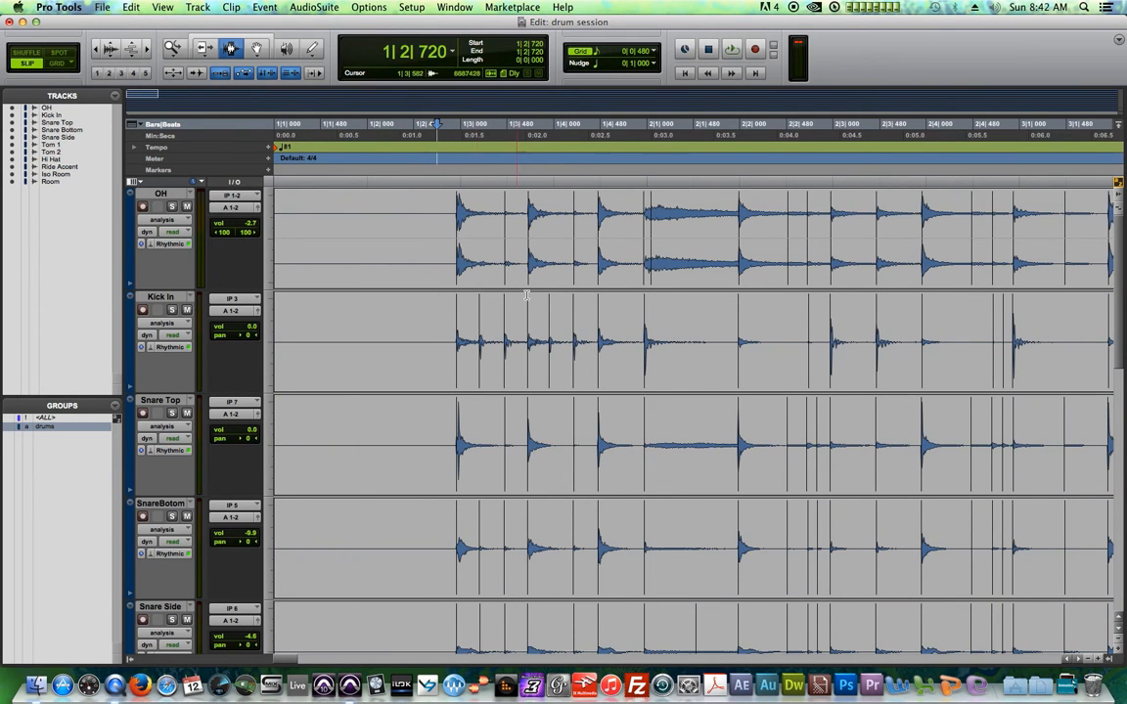
pyautogui.moveTo(483, 241); pyautogui.dragTo(515, 257)
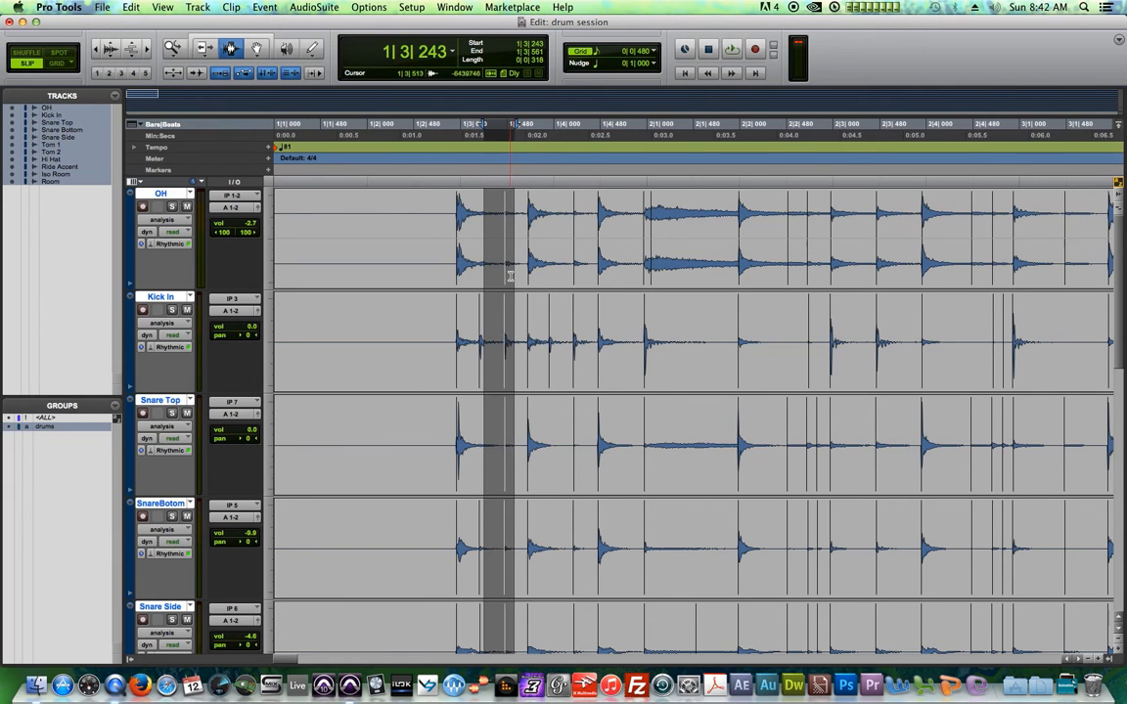
pyautogui.click(510, 278)
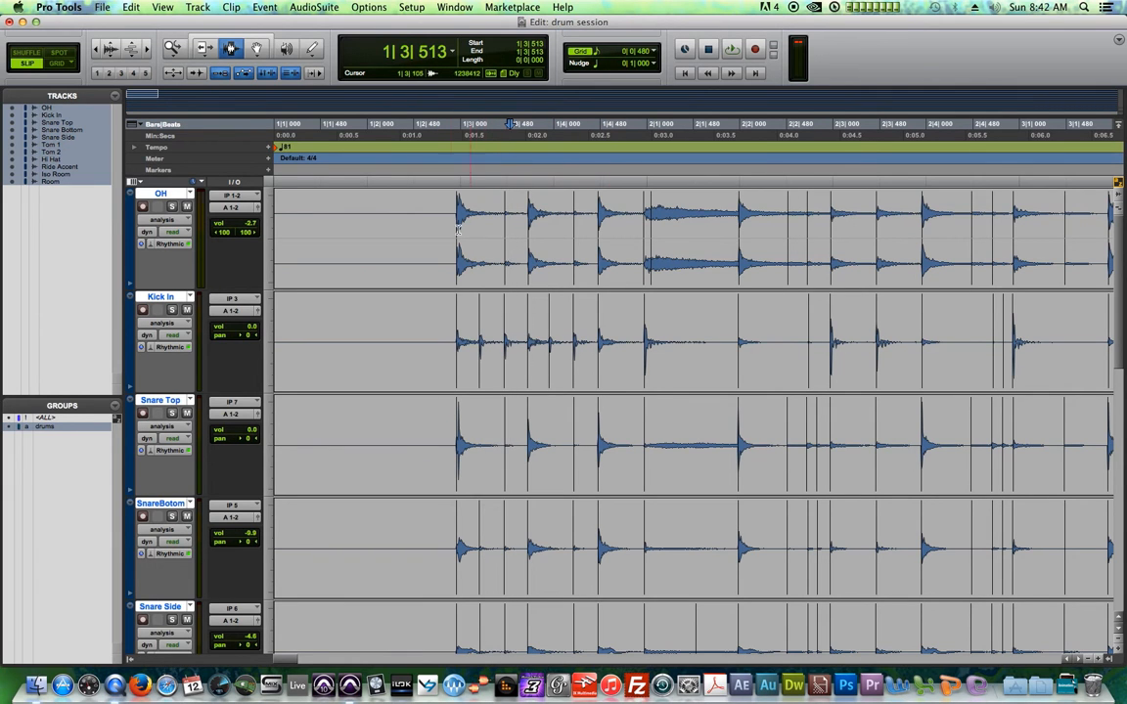
pyautogui.moveTo(478, 341); pyautogui.dragTo(435, 338)
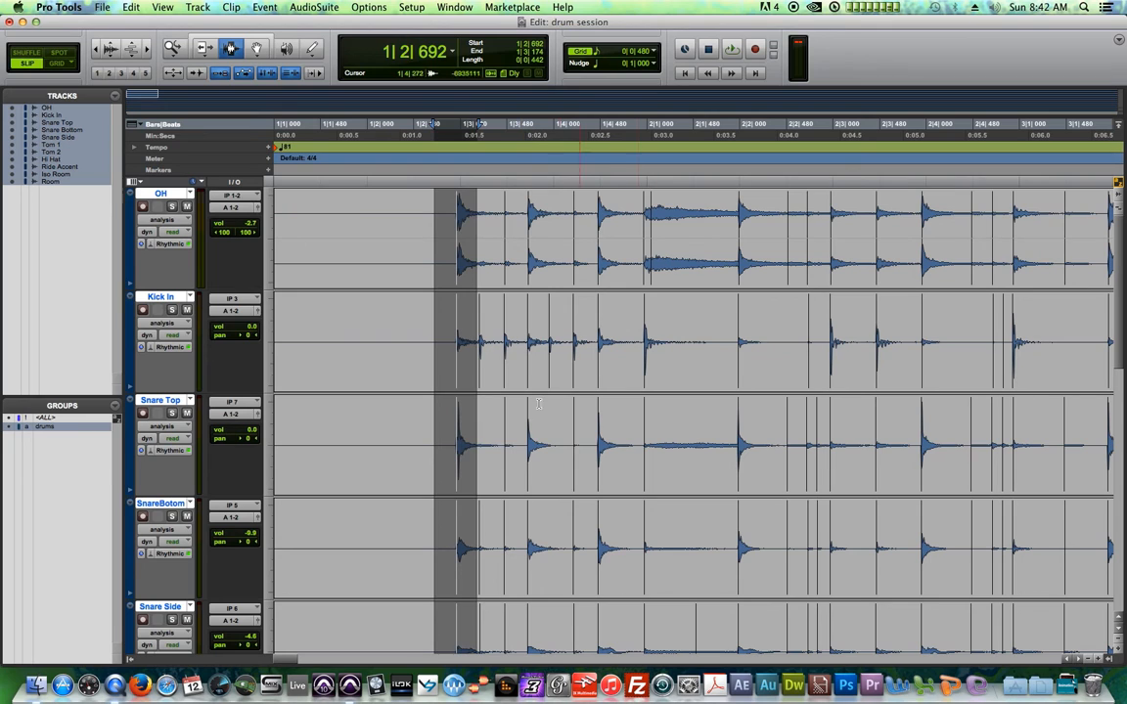
pyautogui.click(563, 341)
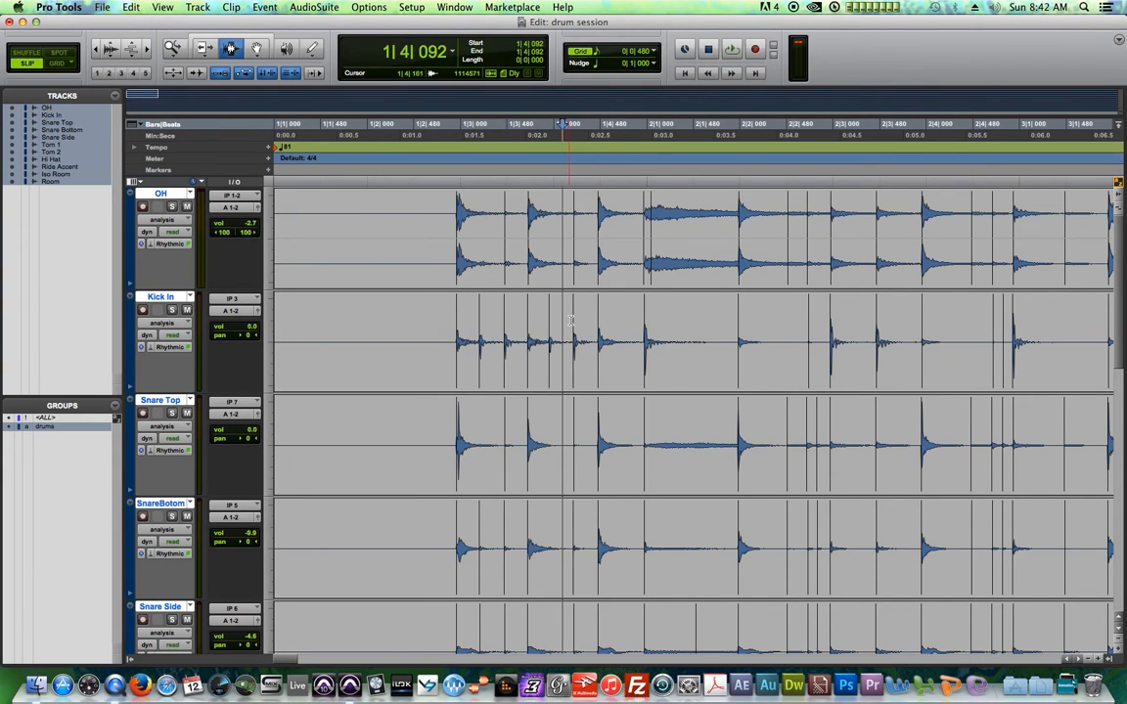
# - Delete the extra OH event marker between 2|1|024 and 2|1|093, just after the crash at the start of bar 2
pyautogui.moveTo(679, 252)
pyautogui.mouseDown()
pyautogui.moveTo(648, 253)
pyautogui.moveTo(712, 242)
pyautogui.moveTo(686, 240)
pyautogui.mouseUp()
pyautogui.click(650, 202)
pyautogui.press('t')
pyautogui.press('t')
pyautogui.press('t')
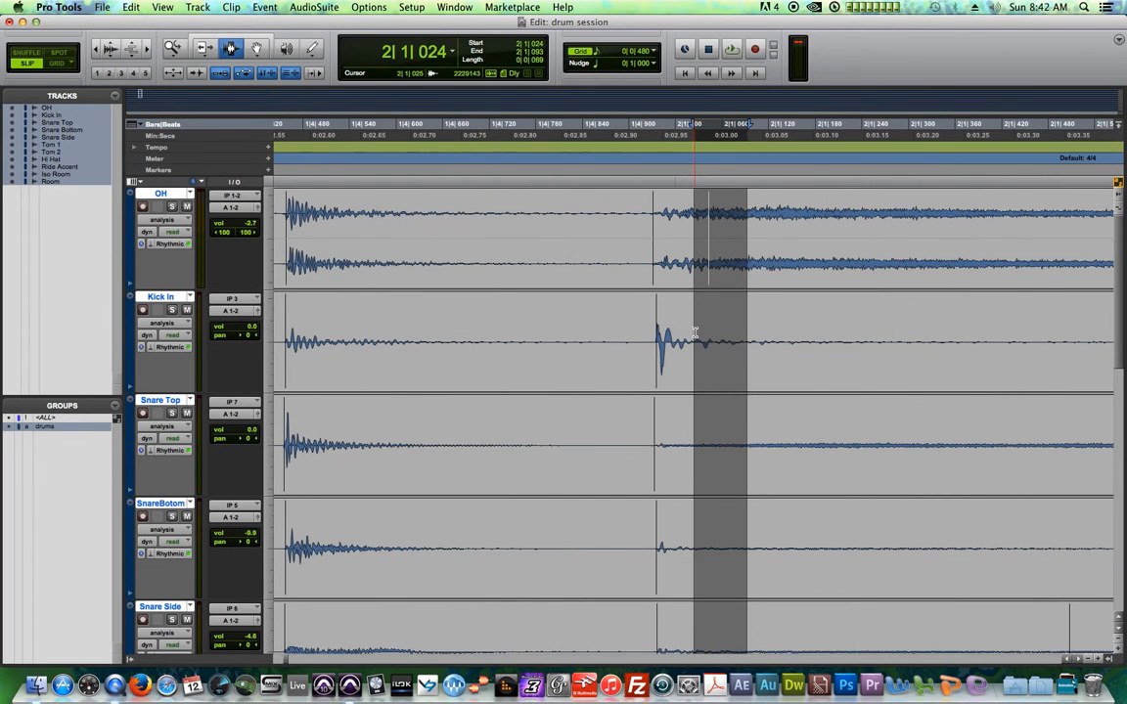
pyautogui.press('r')
pyautogui.press('r')
pyautogui.click(694, 333)
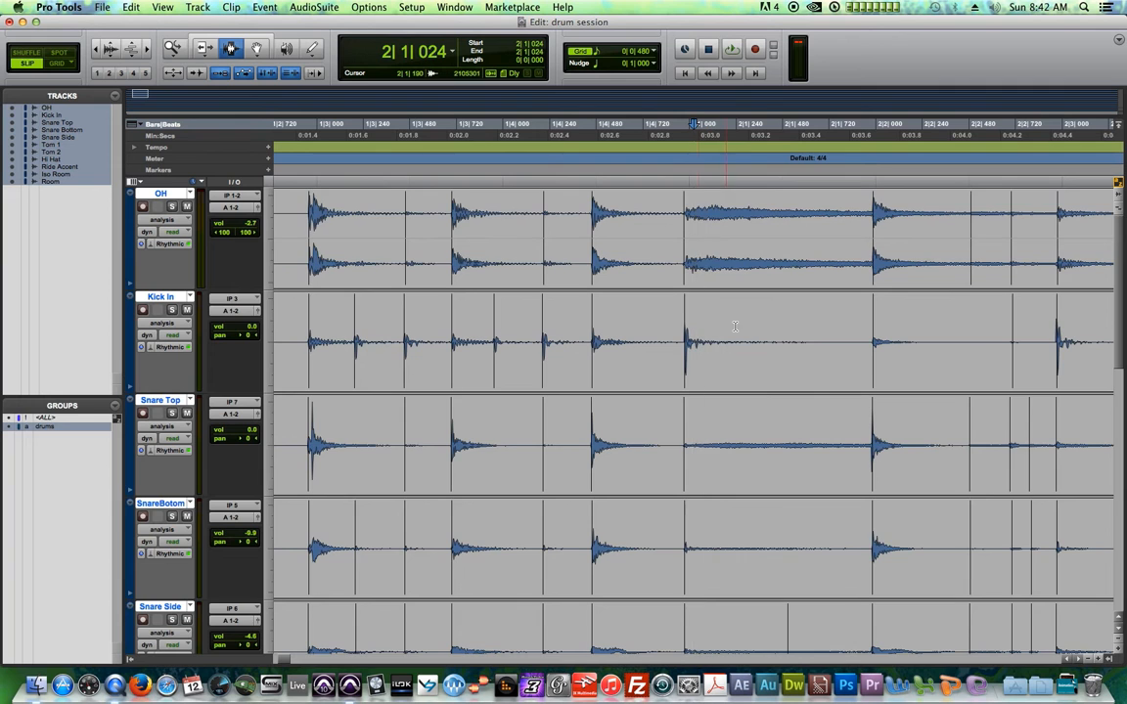
# - Check the other drum tracks and delete the stray event marker after 2|1|394, between the crash and the next snare hit
pyautogui.scroll(-5, 724, 328)
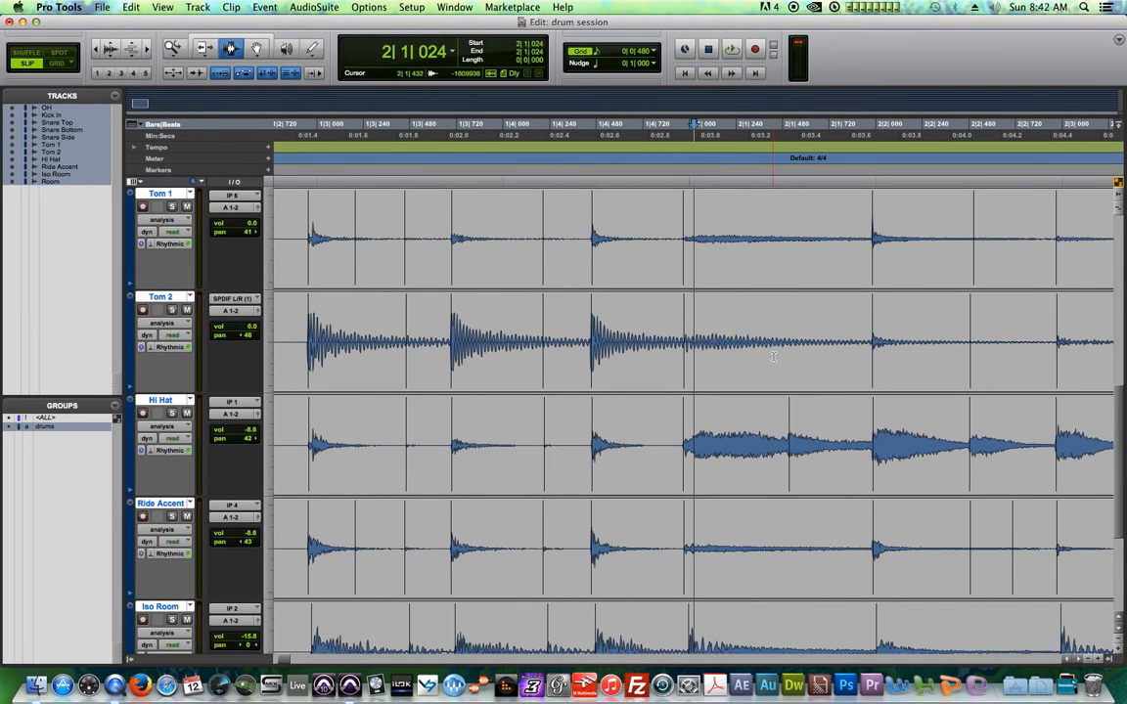
pyautogui.scroll(5, 747, 318)
pyautogui.scroll(-3, 766, 336)
pyautogui.moveTo(766, 336); pyautogui.dragTo(800, 339)
pyautogui.press('Delete')
pyautogui.scroll(3, 798, 352)
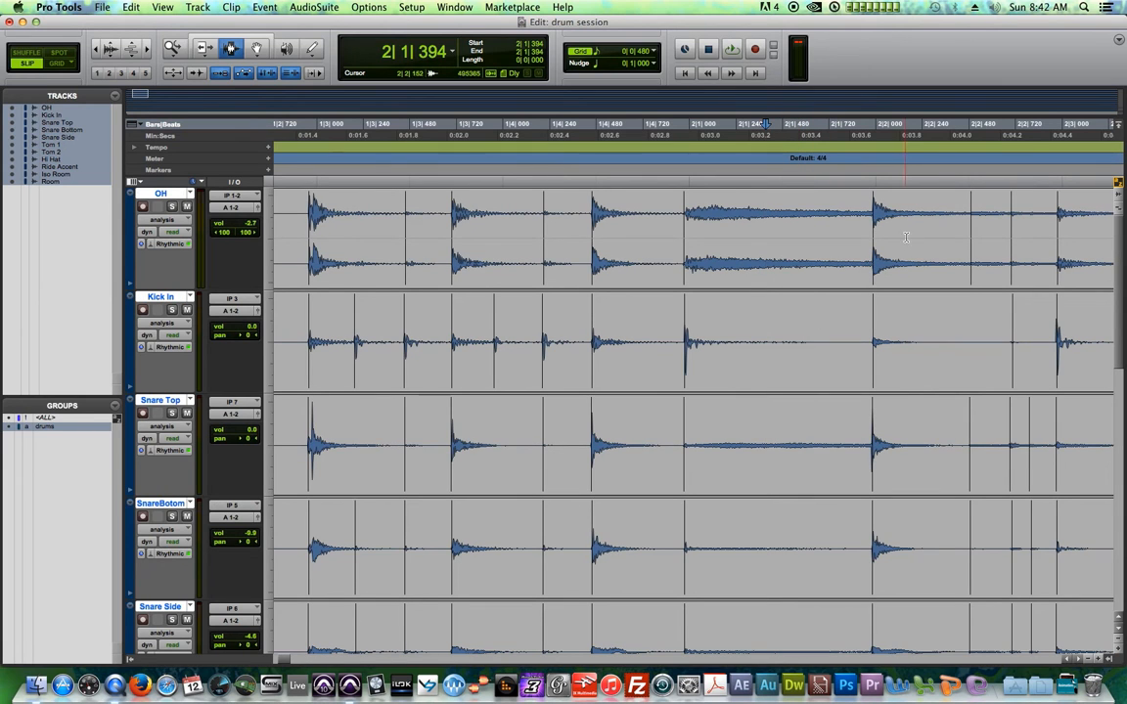
# - Delete the ghost-note event markers from 2|2|391 to 2|2|840 on all tracks in the drums group
pyautogui.moveTo(951, 240); pyautogui.dragTo(1039, 242)
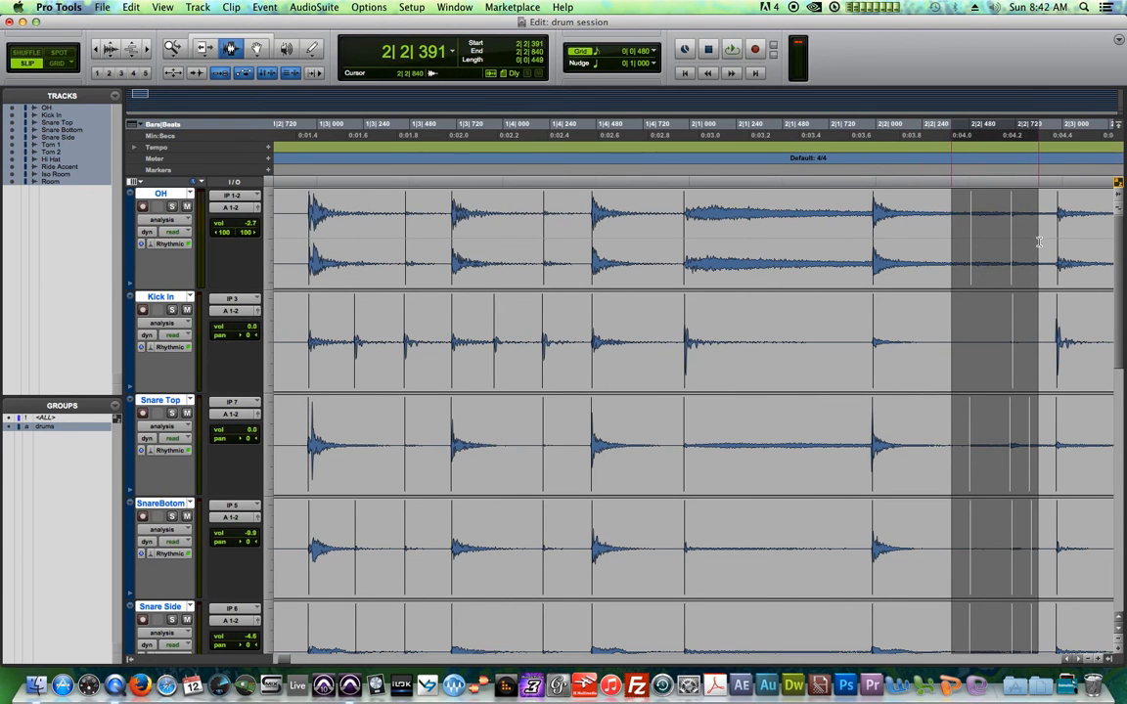
pyautogui.press('Delete')
pyautogui.scroll(-2, 624, 578)
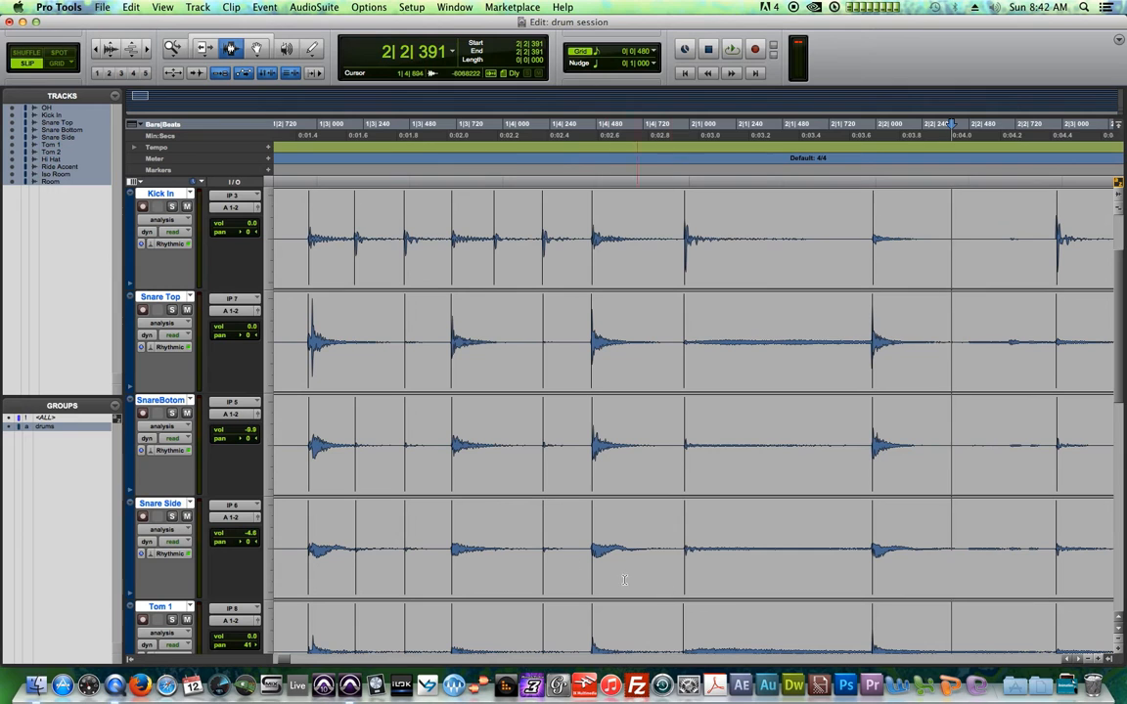
# - Delete the event markers from 2|4|240 to 2|4|835, just before bar 3, across the drum tracks
pyautogui.press('r')
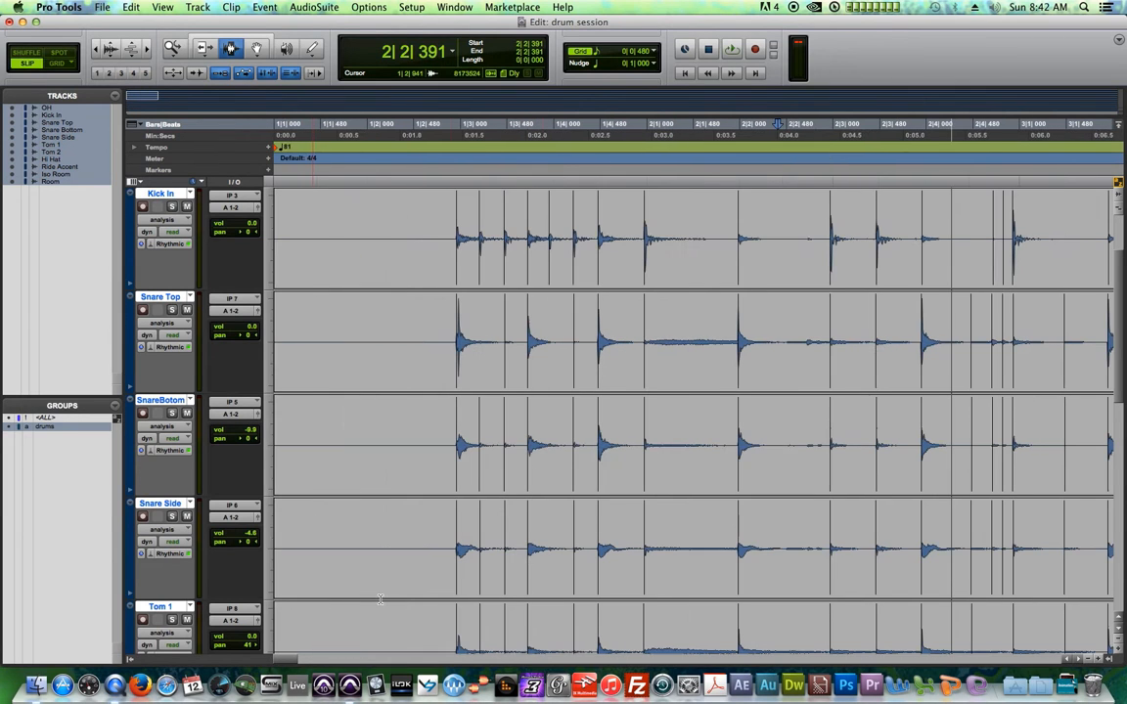
pyautogui.click(1078, 659)
pyautogui.click(1078, 659)
pyautogui.moveTo(691, 257); pyautogui.dragTo(749, 257)
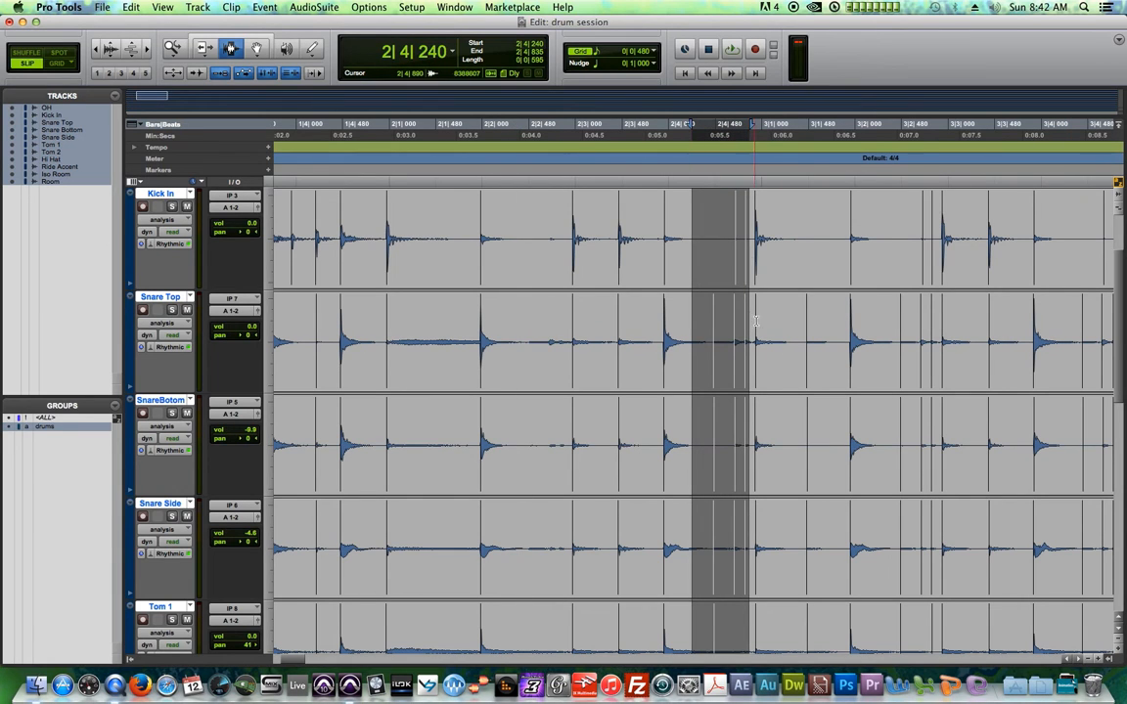
pyautogui.press('Delete')
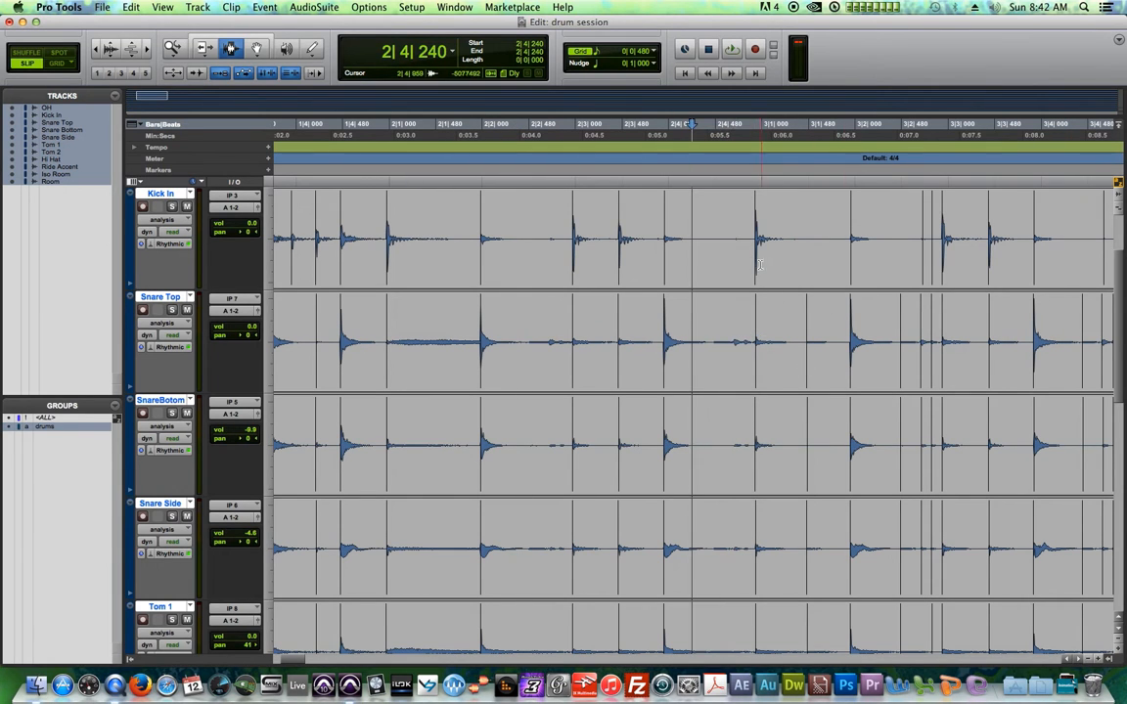
# - Delete the ghost-note event markers from 3|2|588 up to the kick on beat 3, keeping the earlier hi-hat marker
pyautogui.moveTo(888, 270); pyautogui.dragTo(934, 273)
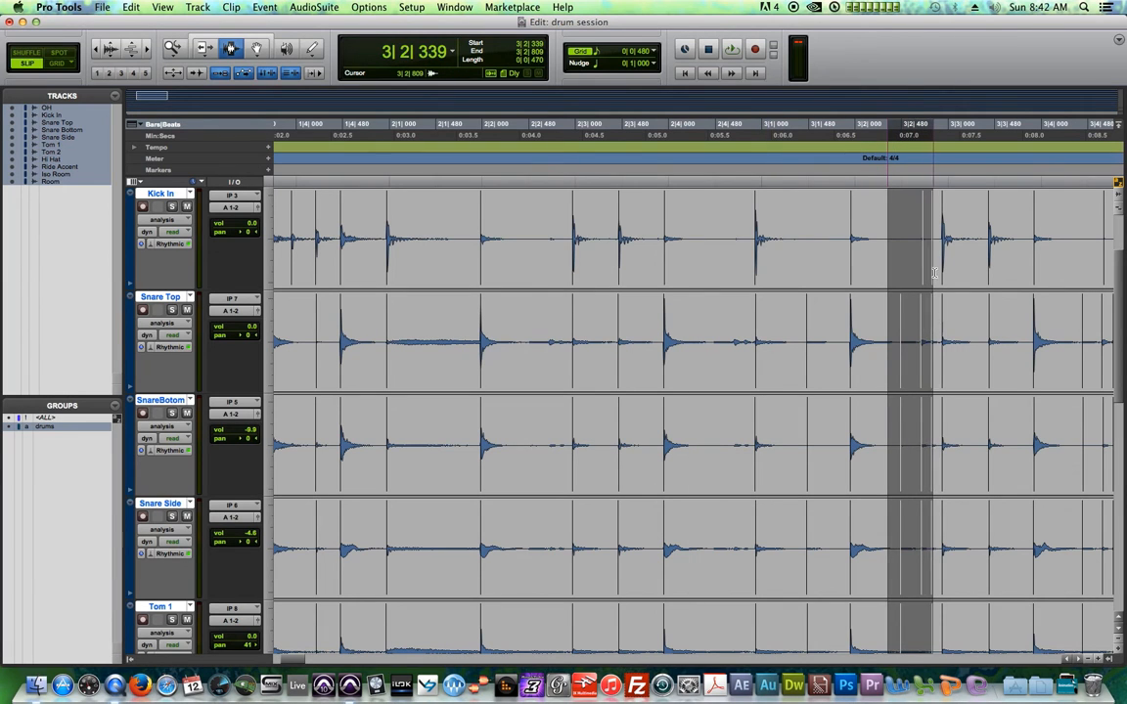
pyautogui.scroll(2, 910, 311)
pyautogui.click(722, 240)
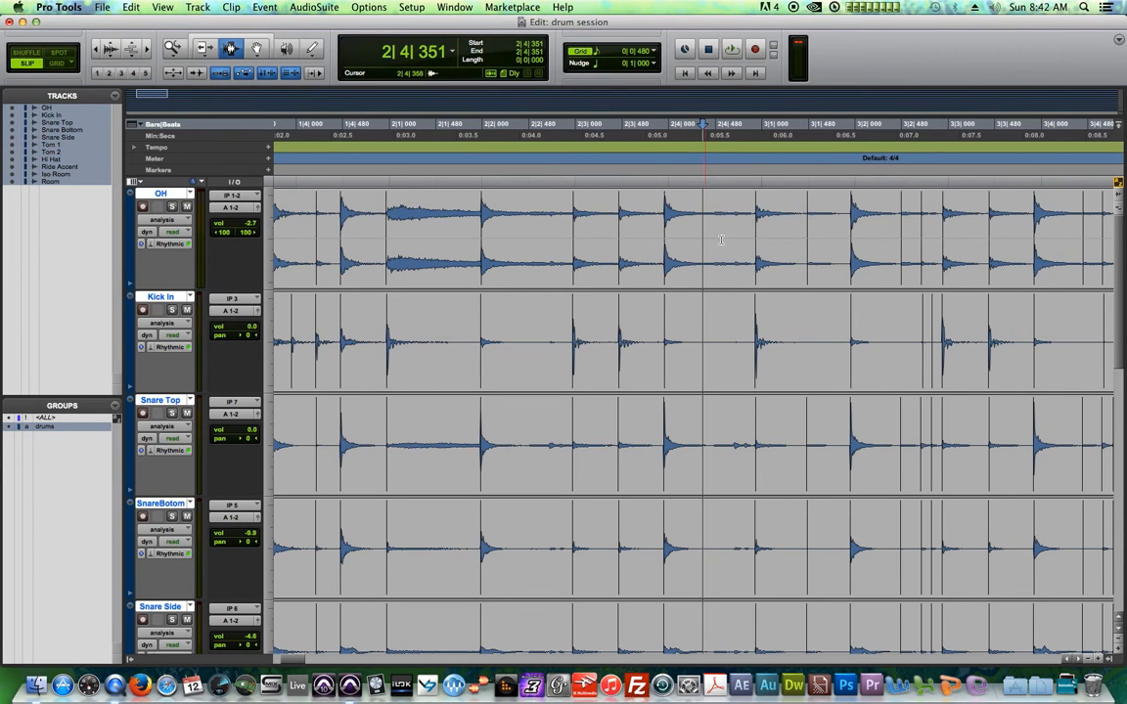
pyautogui.moveTo(913, 235); pyautogui.dragTo(937, 232)
pyautogui.press('Delete')
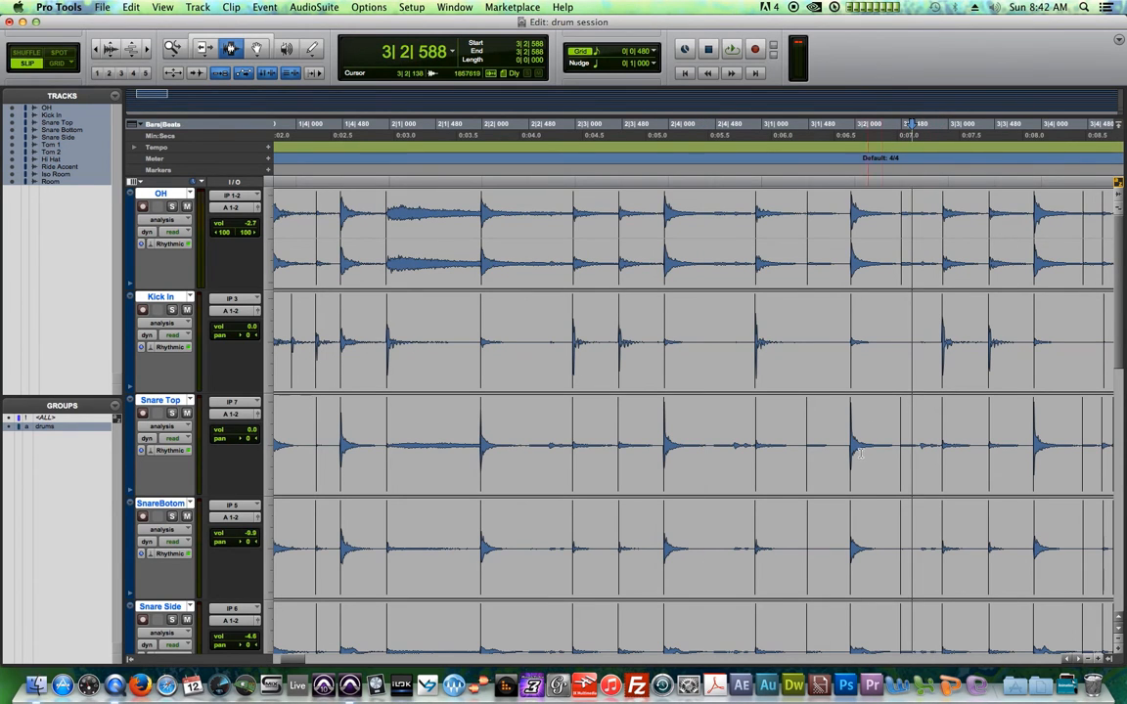
# - Delete the ghost-note event markers from 3|4|561 to 3|4|783, then select 3|4|554 to 3|4|796 on the drum tracks
pyautogui.hscroll(10, 424, 517)
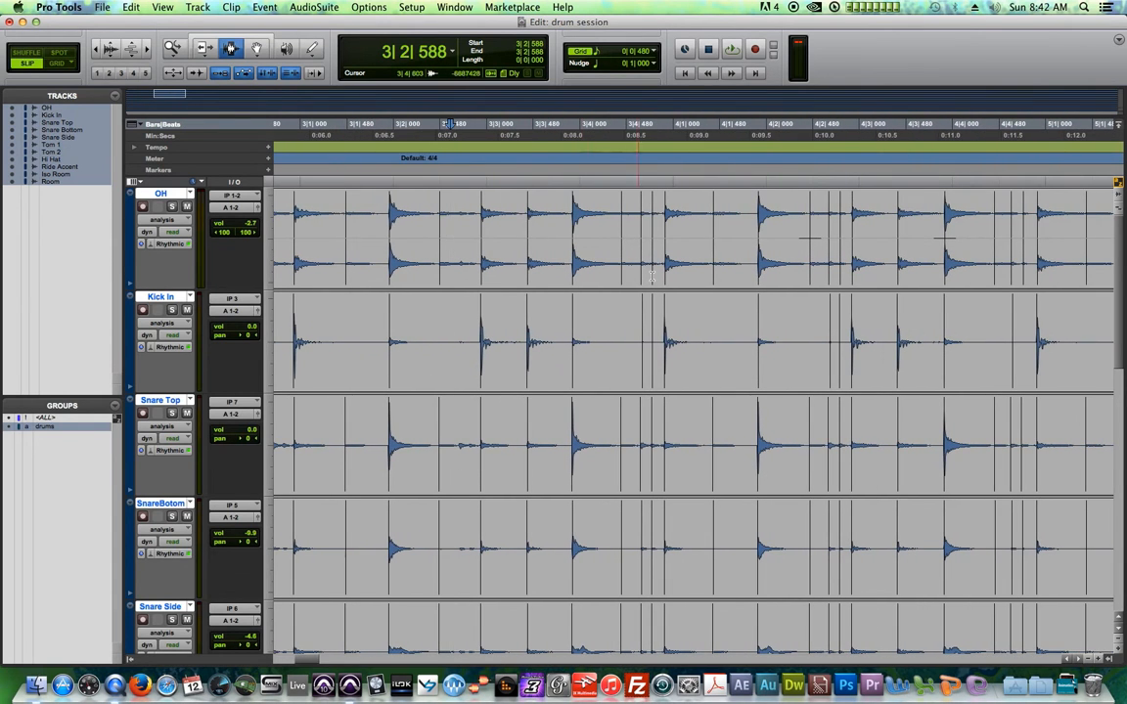
pyautogui.moveTo(634, 246); pyautogui.dragTo(654, 246)
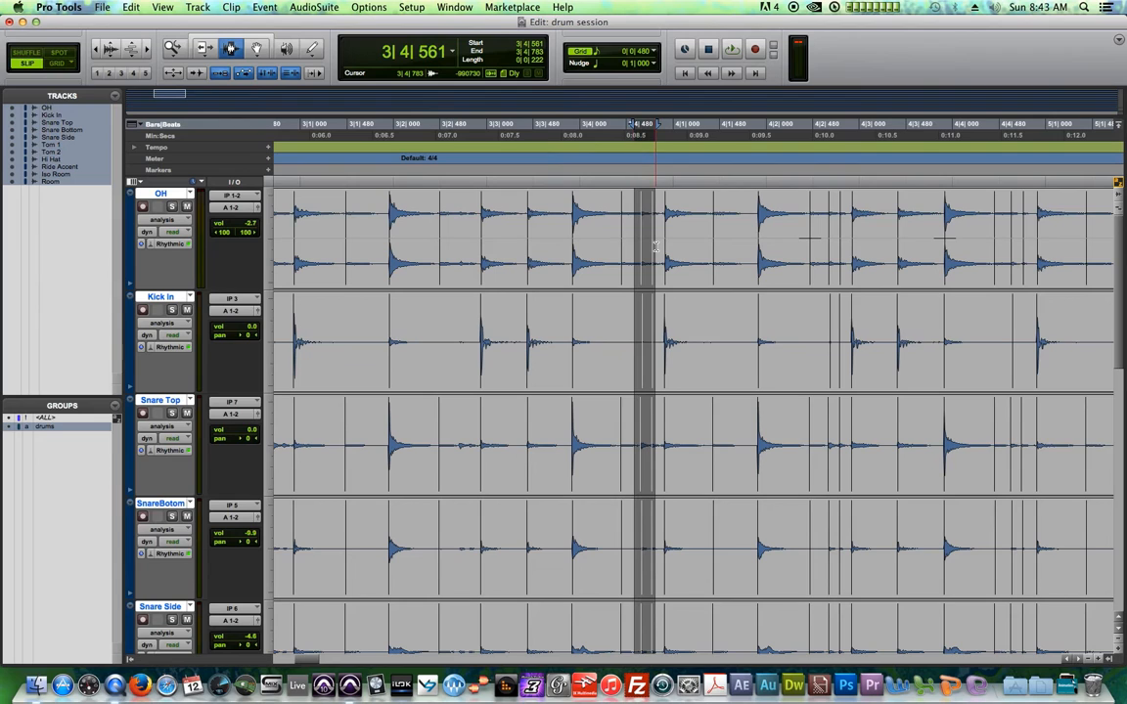
pyautogui.press('Delete')
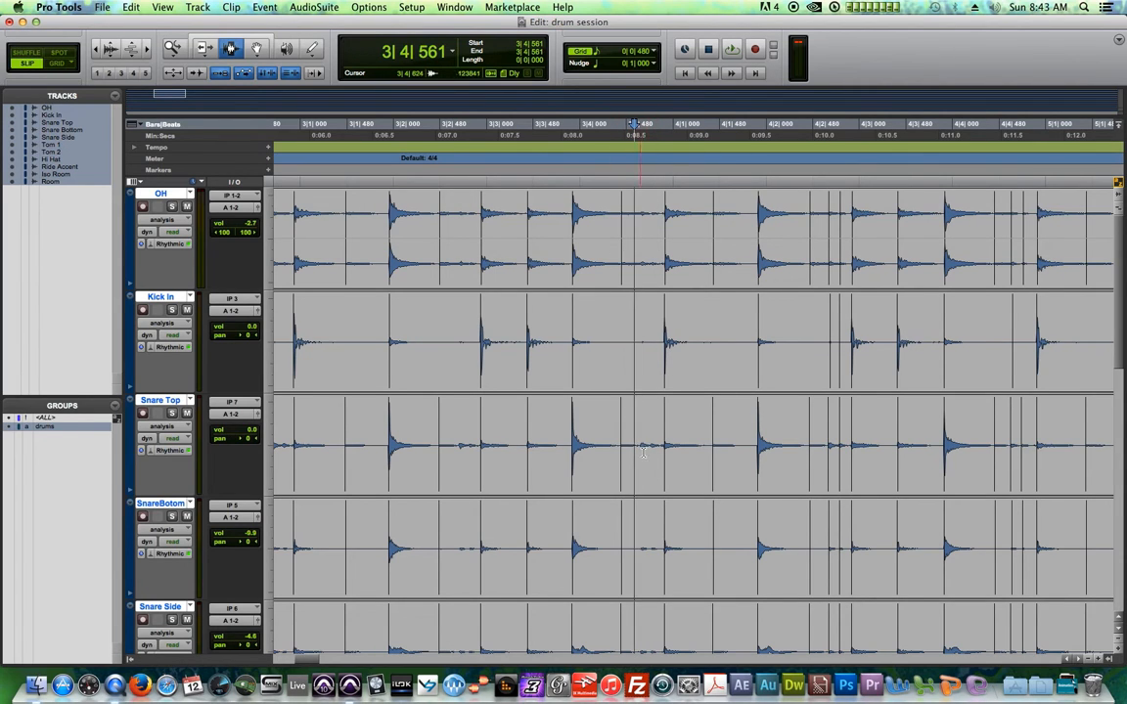
pyautogui.moveTo(633, 447); pyautogui.dragTo(659, 451)
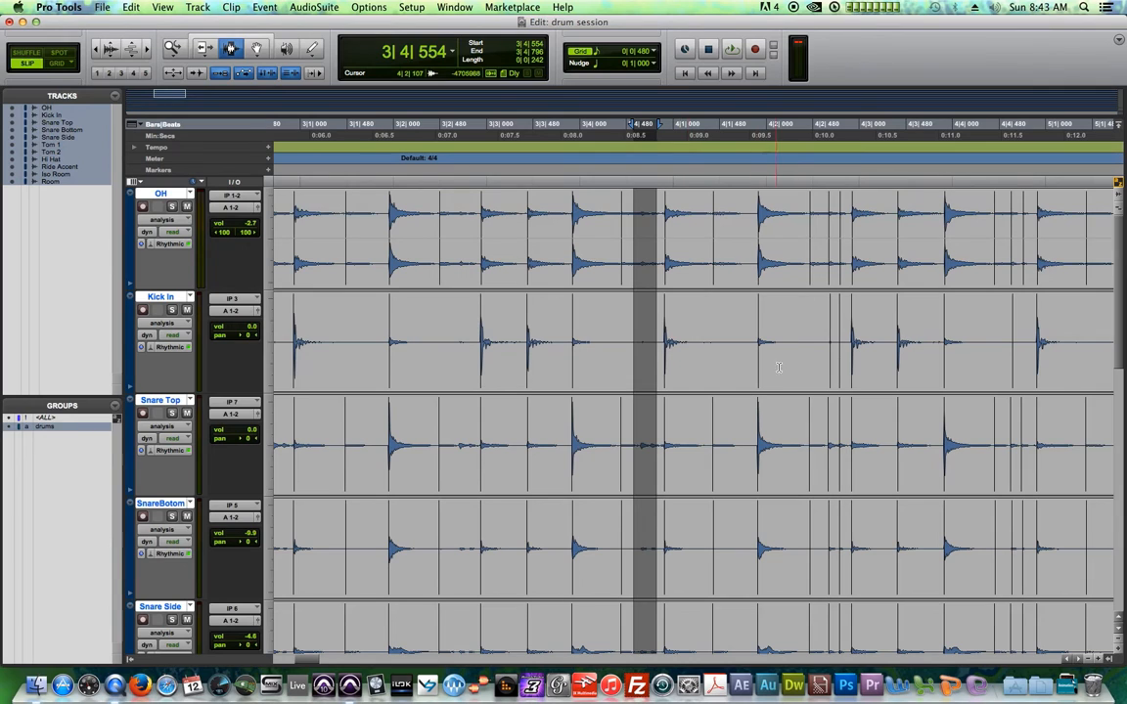
# - Delete bar 4's ghost-note event markers from 4|2|584 to 4|2|826 and from 4|4|502 up to bar 5
pyautogui.moveTo(825, 249); pyautogui.dragTo(847, 245)
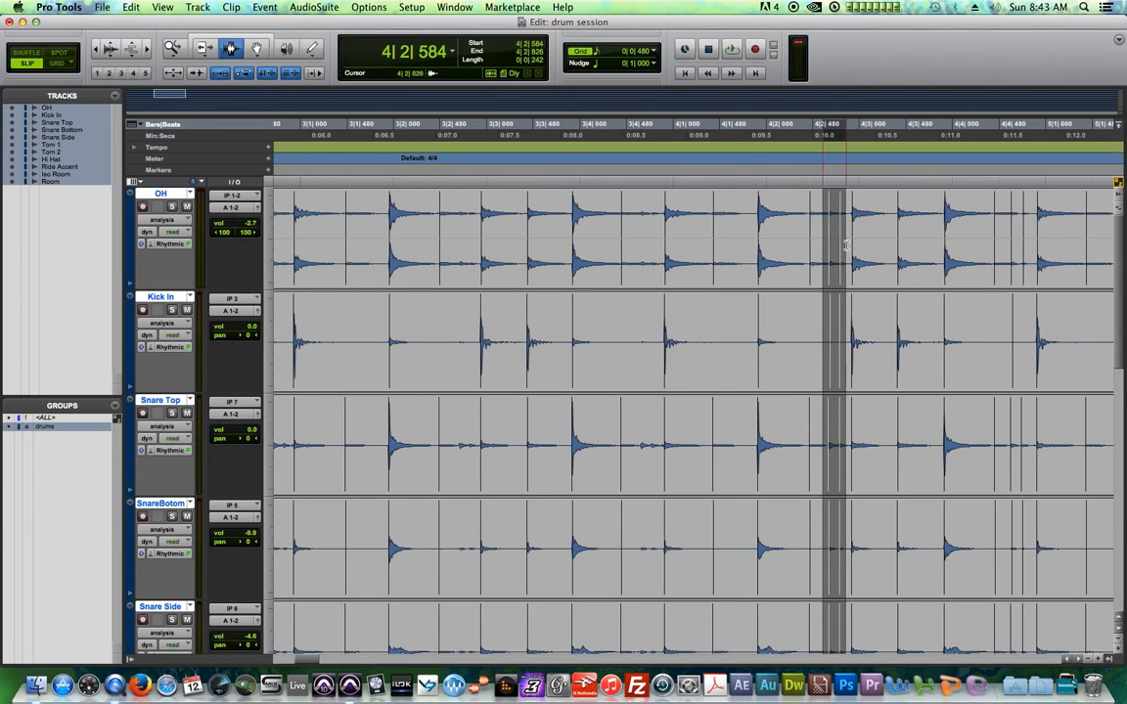
pyautogui.press('Delete')
pyautogui.moveTo(1000, 263); pyautogui.dragTo(1033, 266)
pyautogui.press('Delete')
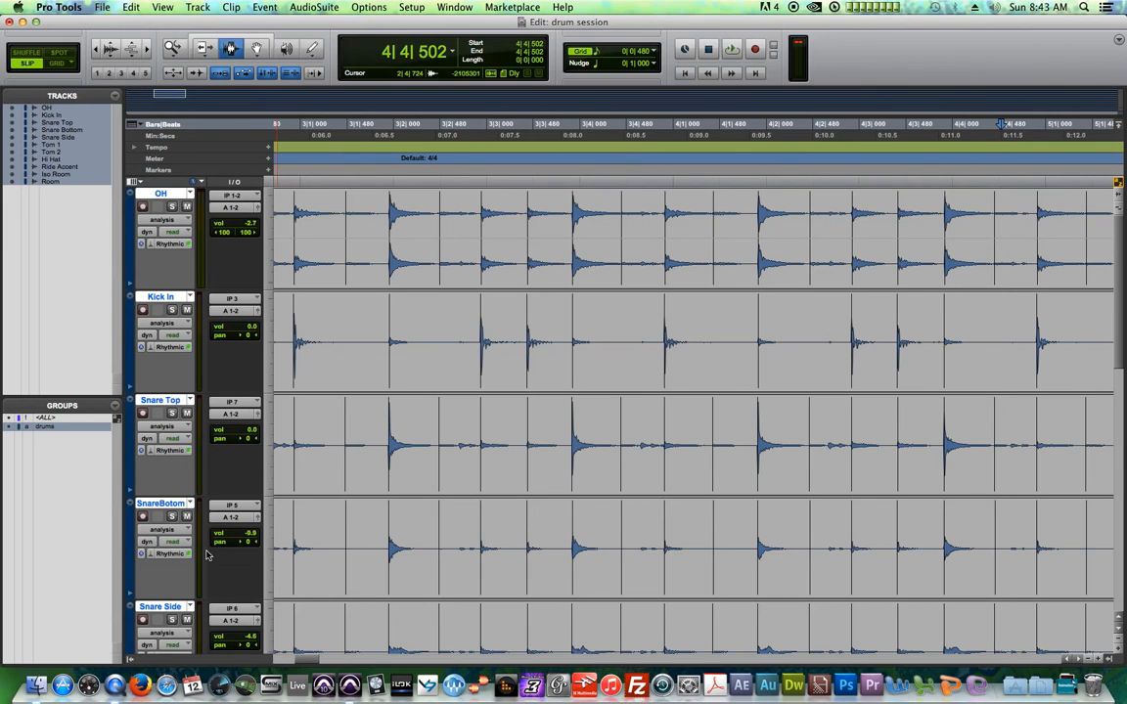
# - Delete the ghost-note event markers after 5|2|480 and the extra marker at 5|4|899, just after the crash
pyautogui.moveTo(308, 660); pyautogui.dragTo(338, 670)
pyautogui.moveTo(522, 257); pyautogui.dragTo(585, 243)
pyautogui.click(567, 233)
pyautogui.moveTo(753, 290); pyautogui.dragTo(739, 302)
pyautogui.press('Delete')
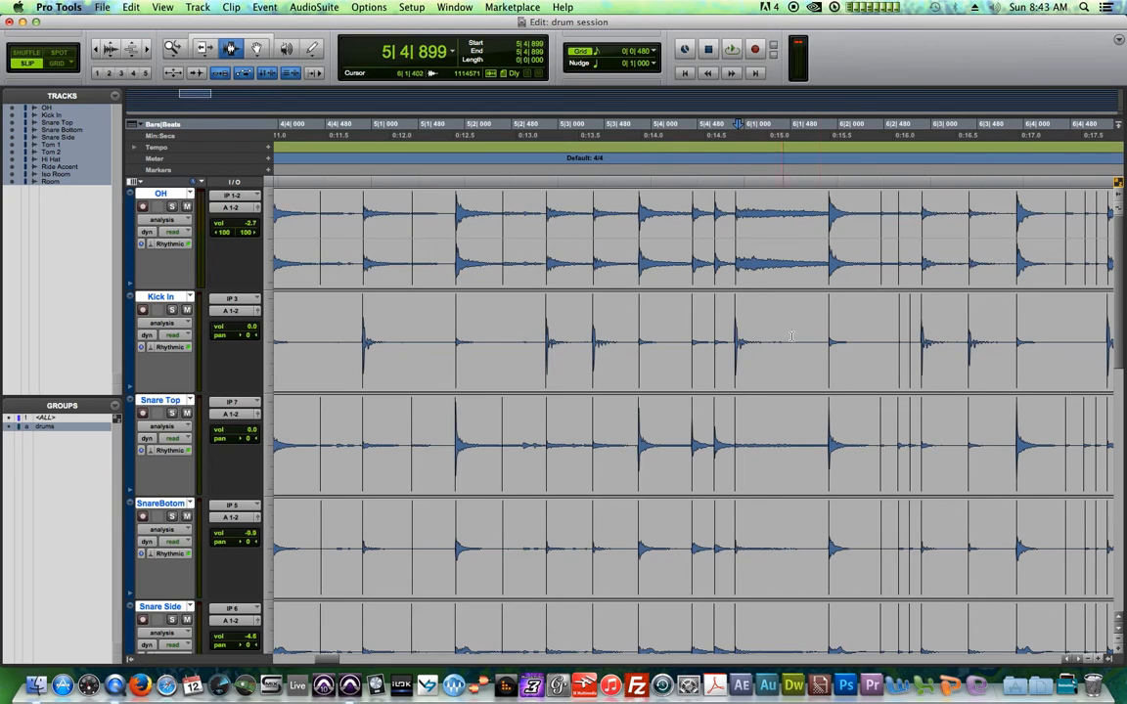
# - Delete bar 6's ghost-note event markers starting from 6|2|569 and from 6|4|605 on all drum tracks
pyautogui.moveTo(876, 271); pyautogui.dragTo(900, 270)
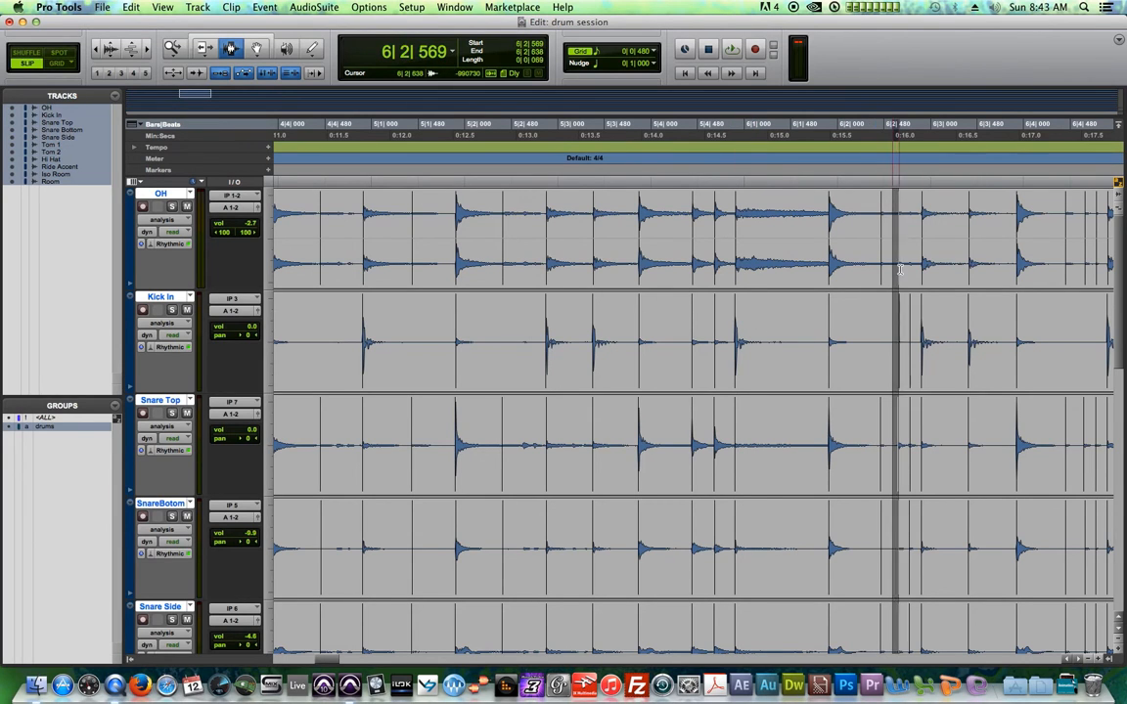
pyautogui.press('Delete')
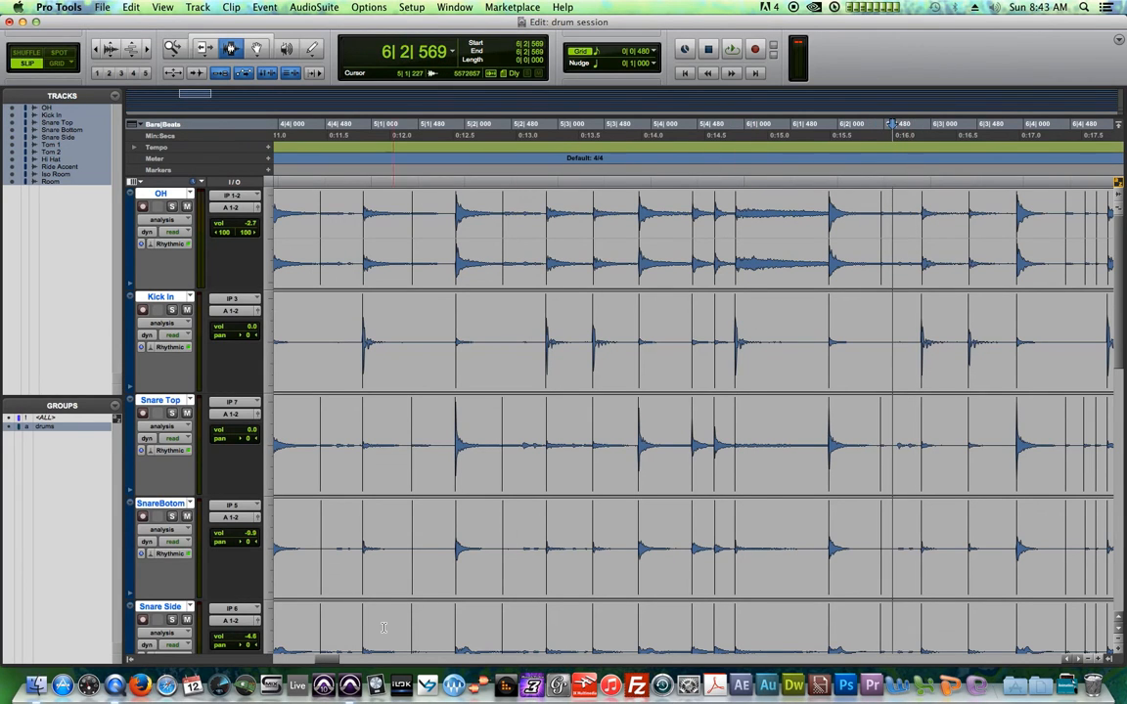
pyautogui.moveTo(335, 659); pyautogui.dragTo(348, 660)
pyautogui.click(706, 246)
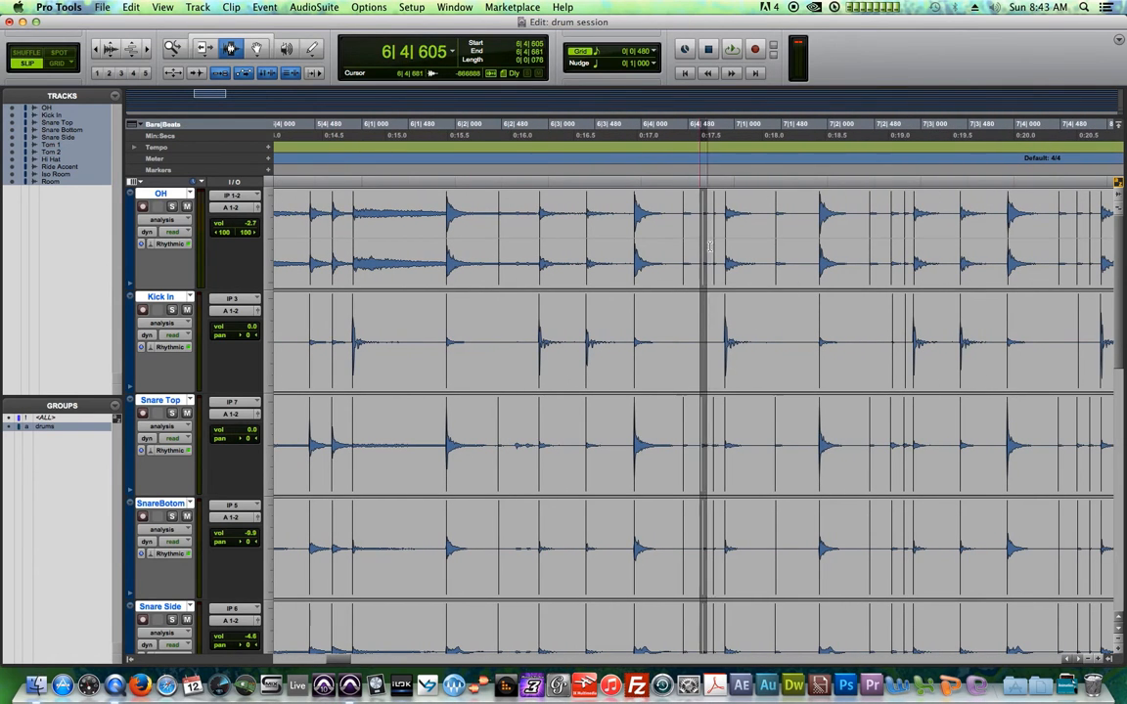
pyautogui.press('Delete')
# - Delete bar 7's ghost-note event markers starting from 7|2|572 and from 7|4|594 on all drum tracks
pyautogui.moveTo(884, 256); pyautogui.dragTo(909, 256)
pyautogui.press('Delete')
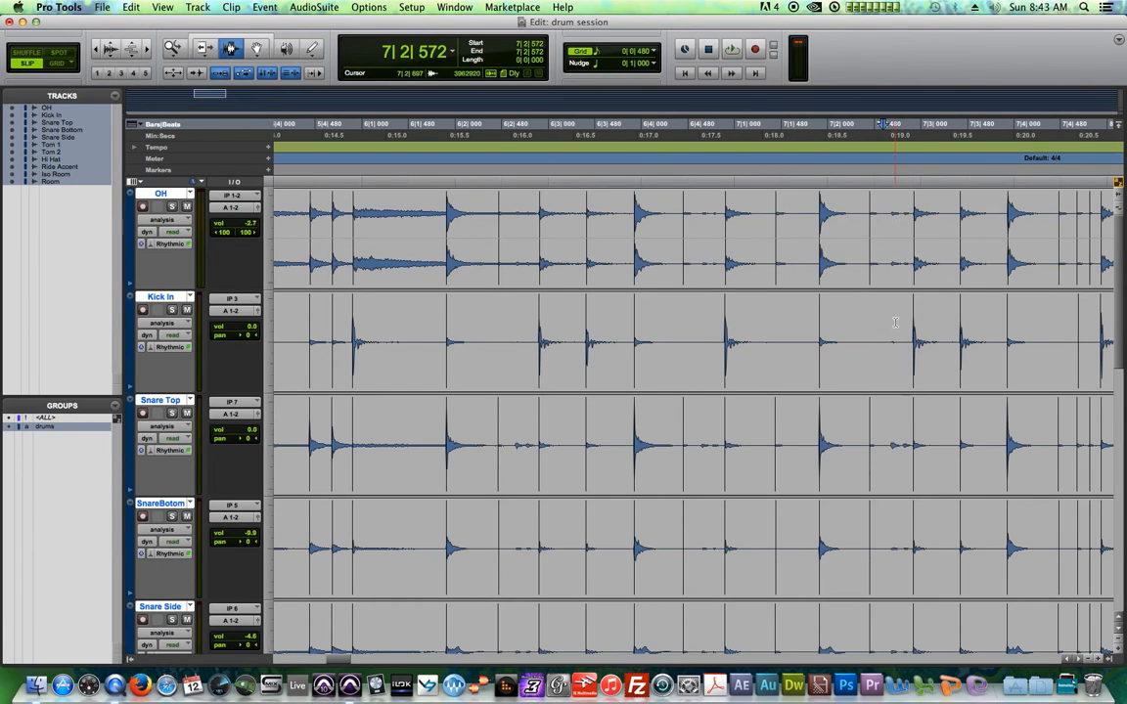
pyautogui.click(1072, 237)
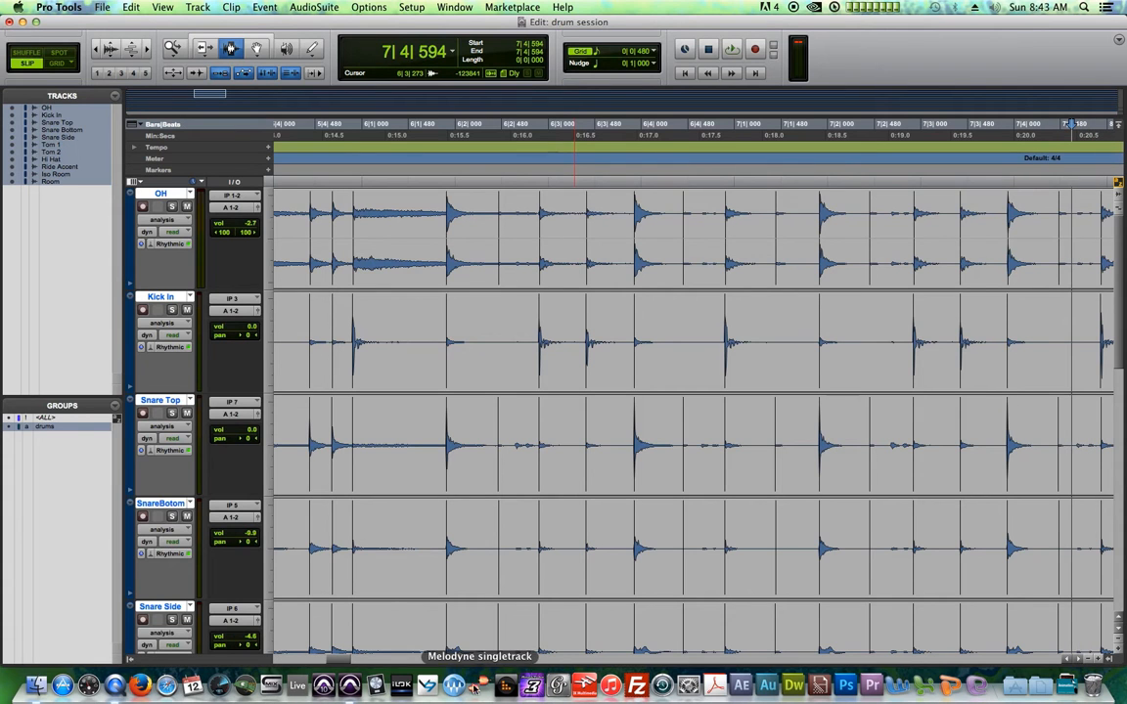
# - Delete bar 8's ghost-note event markers starting from 8|2|624 and from 8|4|604 on all drum tracks
pyautogui.moveTo(343, 662); pyautogui.dragTo(359, 663)
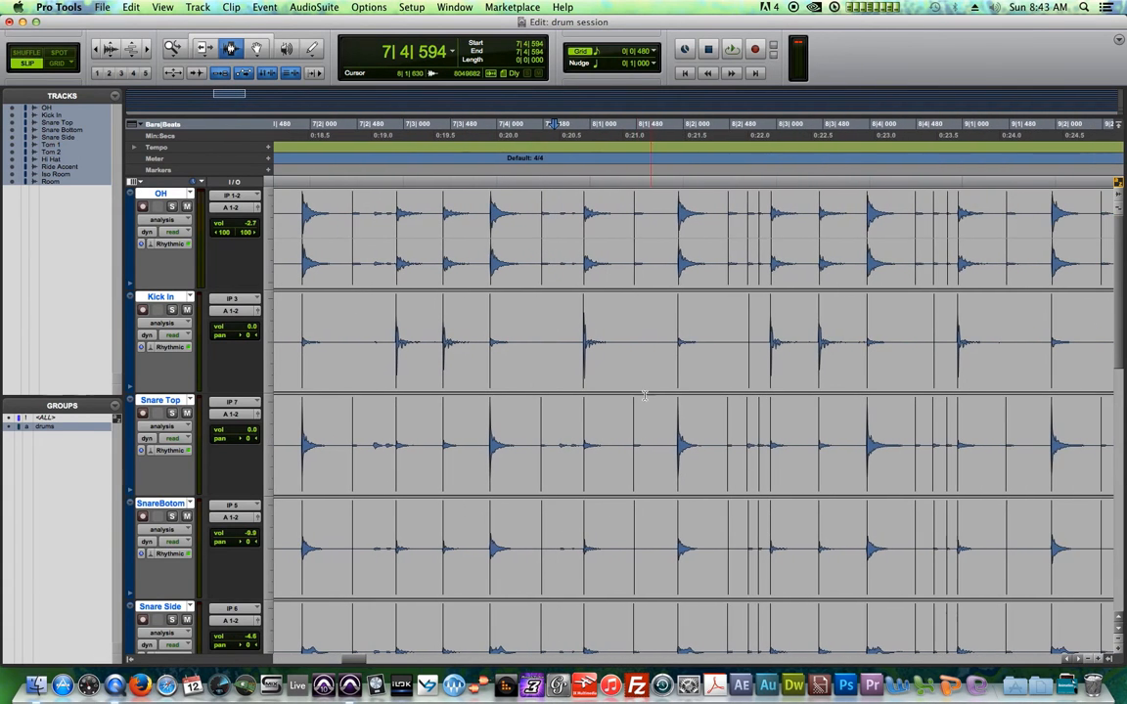
pyautogui.click(743, 260)
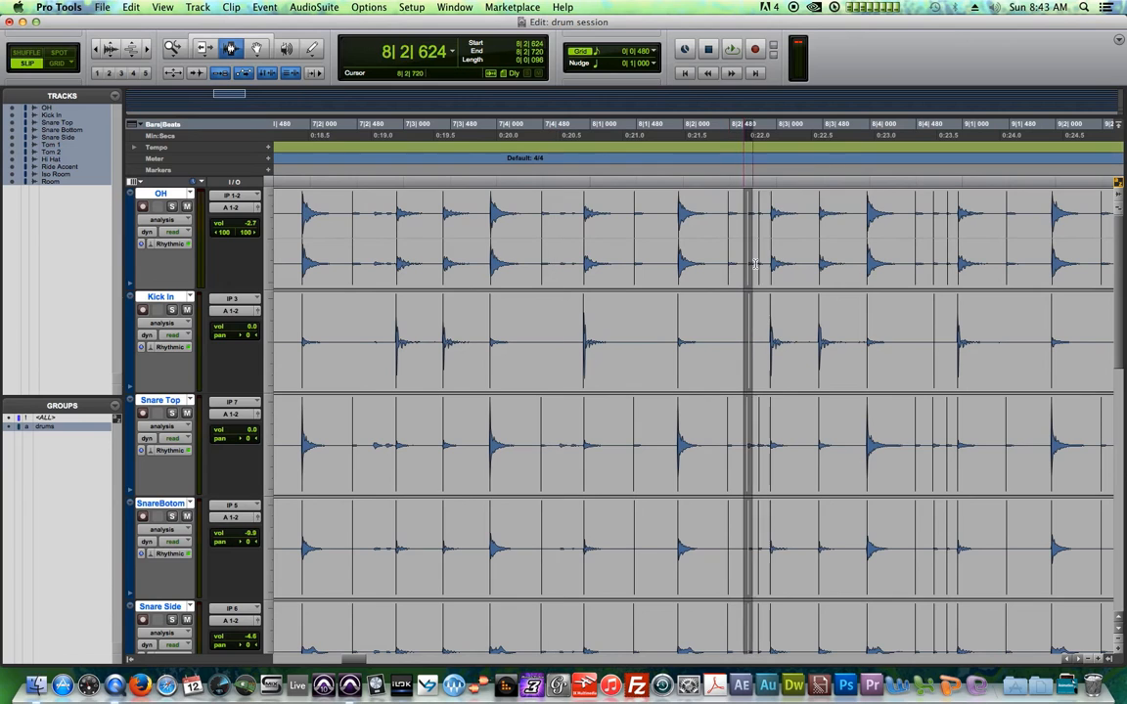
pyautogui.click(934, 244)
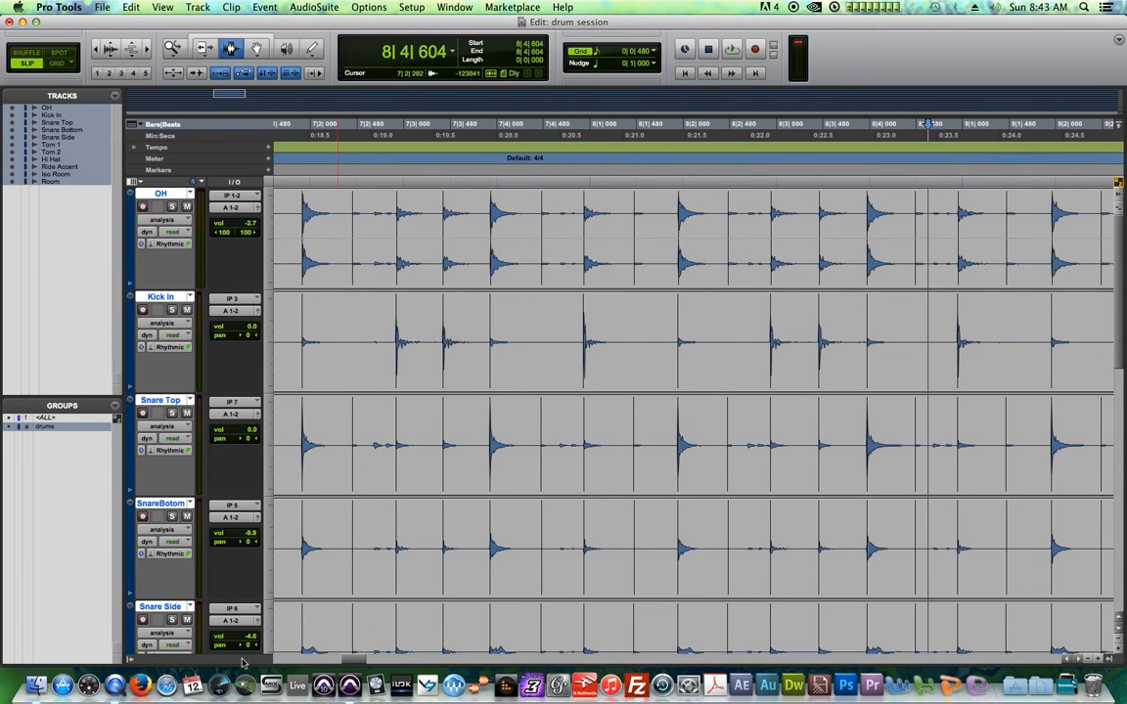
# - Delete the ghost-note event markers from 9|2|592 to 9|2|834 and those starting from 10|2|595
pyautogui.moveTo(345, 663); pyautogui.dragTo(363, 663)
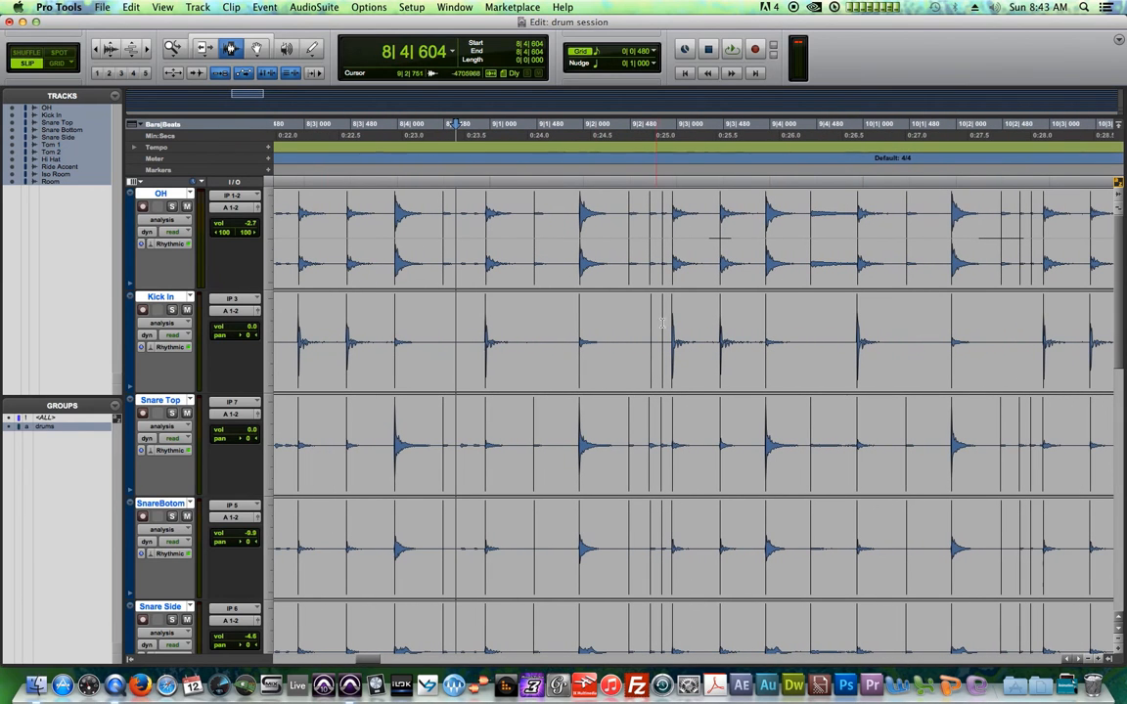
pyautogui.moveTo(641, 265); pyautogui.dragTo(663, 264)
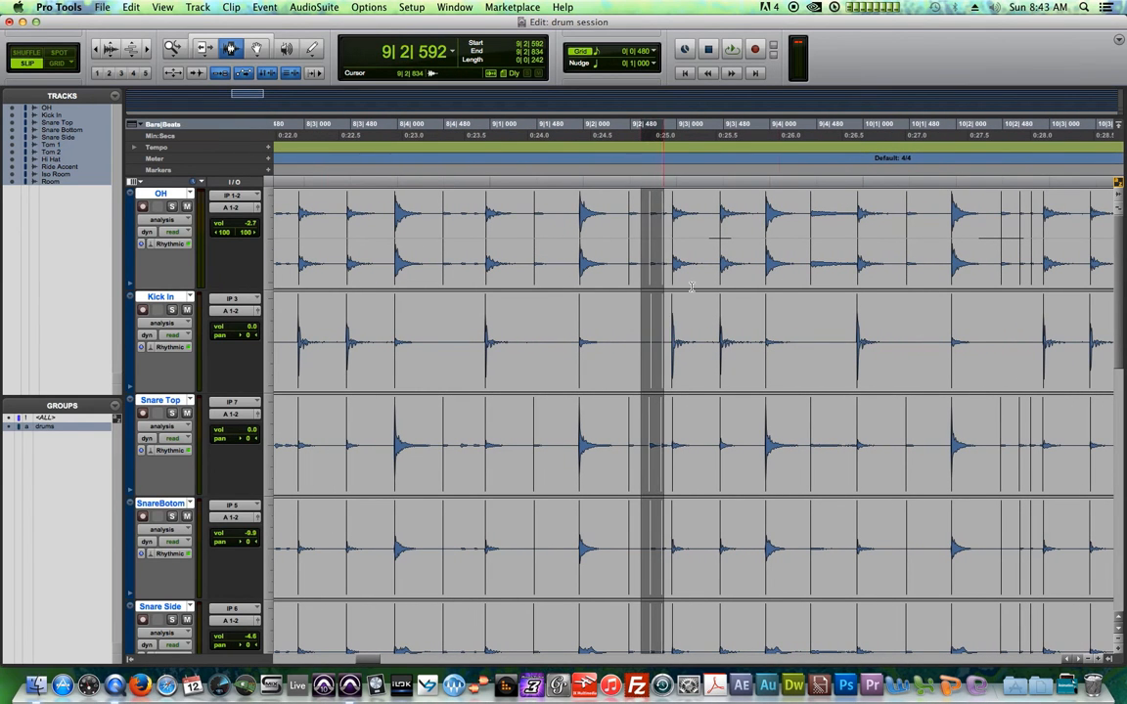
pyautogui.click(1014, 257)
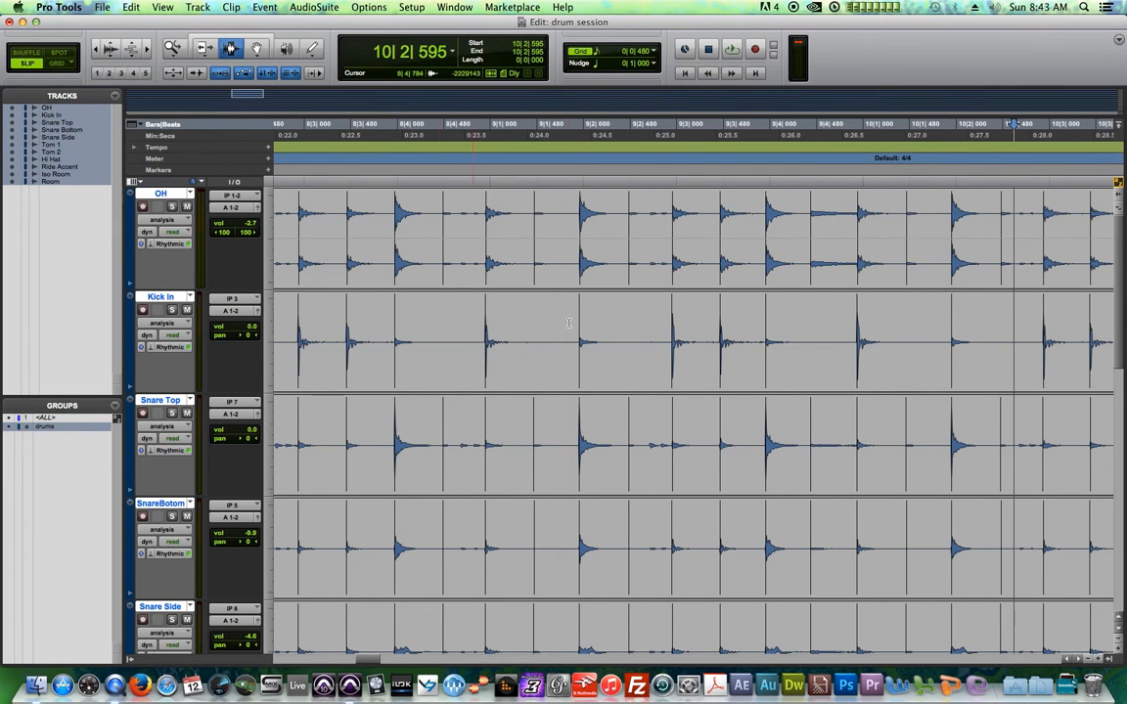
# - Delete the ghost-note event markers starting from 10|4|611 and from 11|2|619 on all drum tracks
pyautogui.moveTo(372, 663); pyautogui.dragTo(393, 662)
pyautogui.click(691, 236)
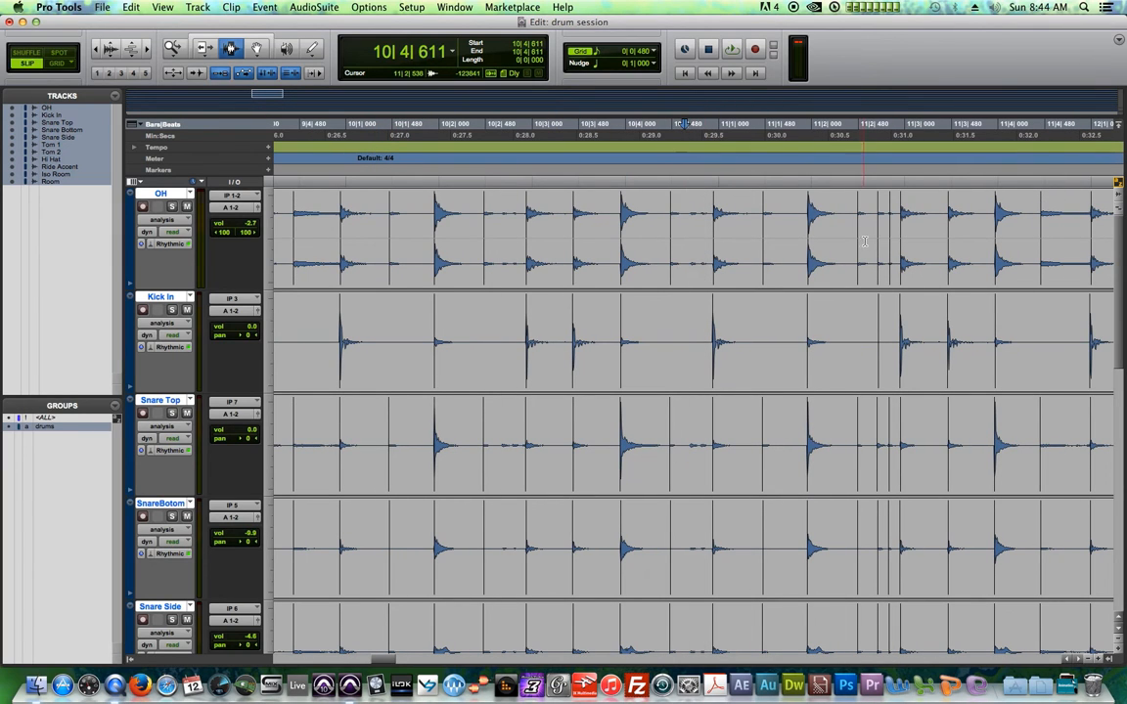
pyautogui.click(874, 241)
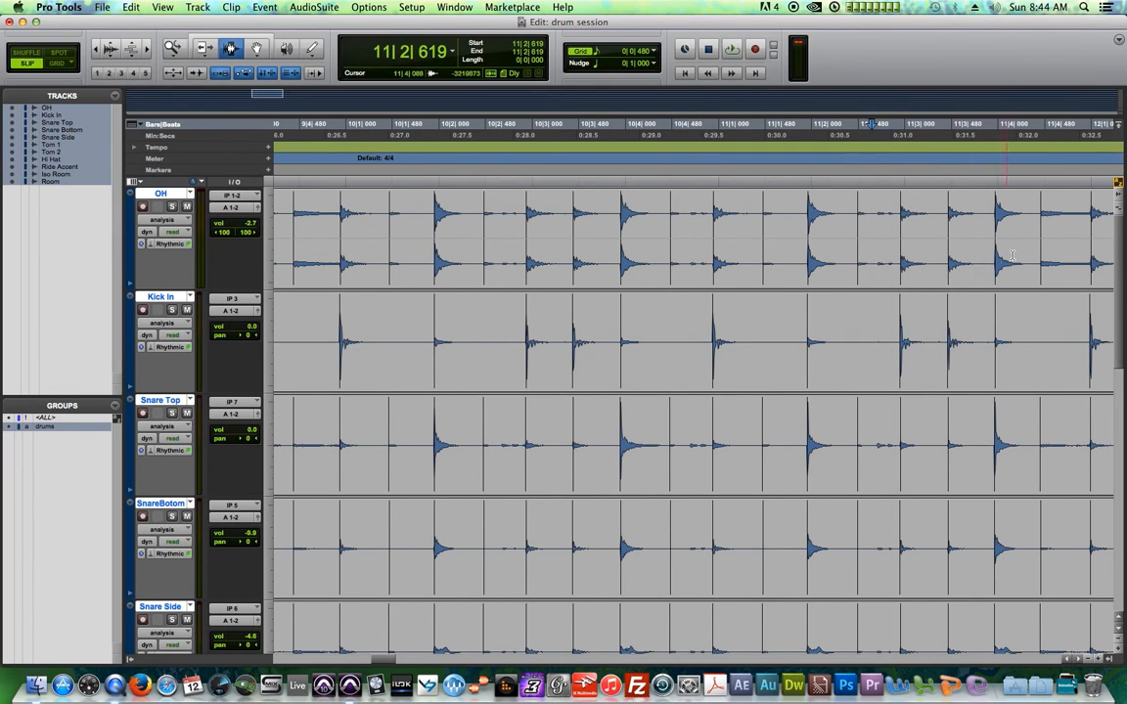
# - Delete the ghost-note event markers starting from 12|2|629, 12|4|631 and 13|2|591 on all drum tracks
pyautogui.hscroll(8, 380, 651)
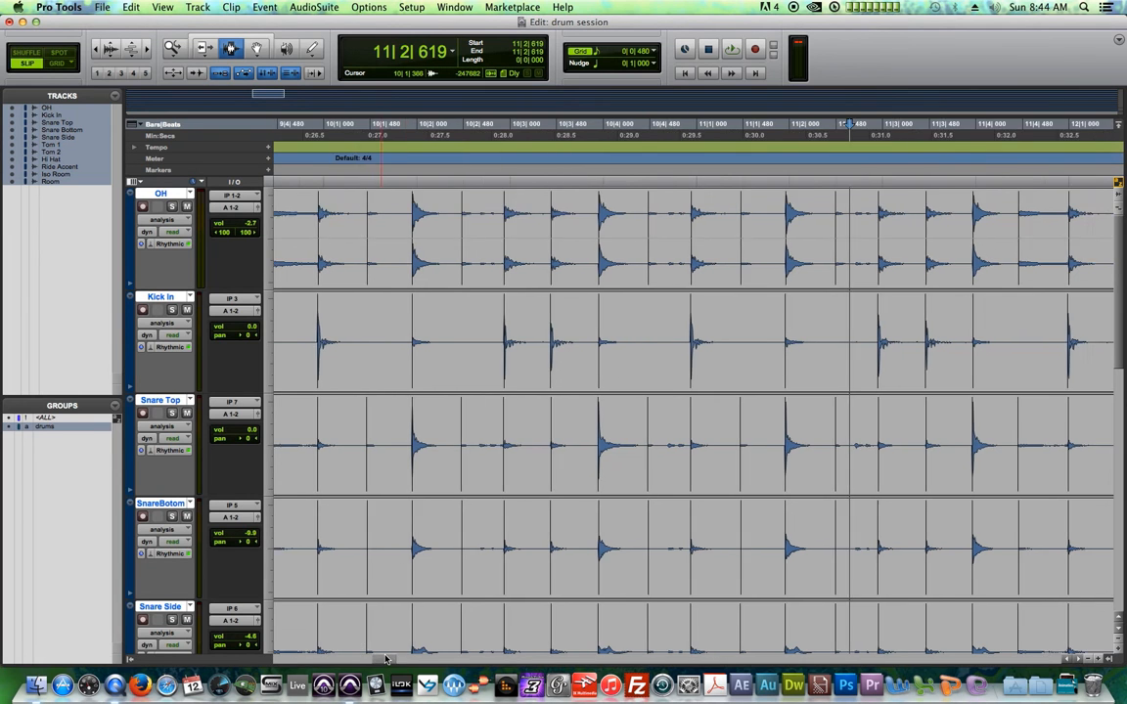
pyautogui.click(591, 232)
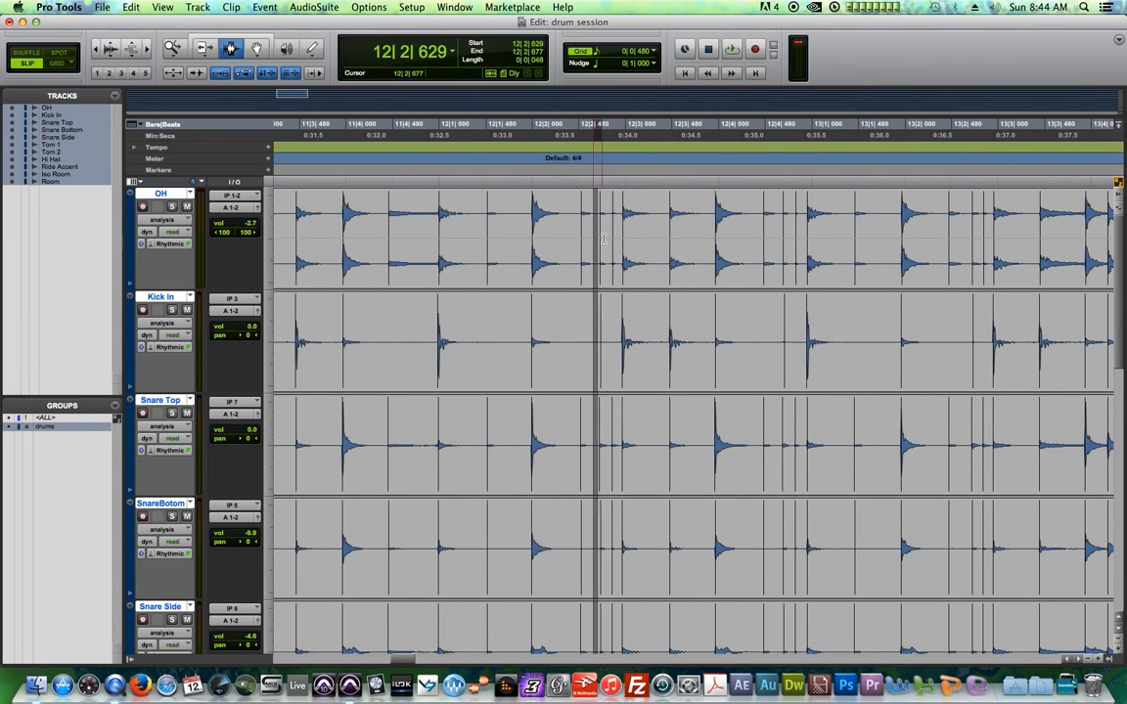
pyautogui.click(781, 235)
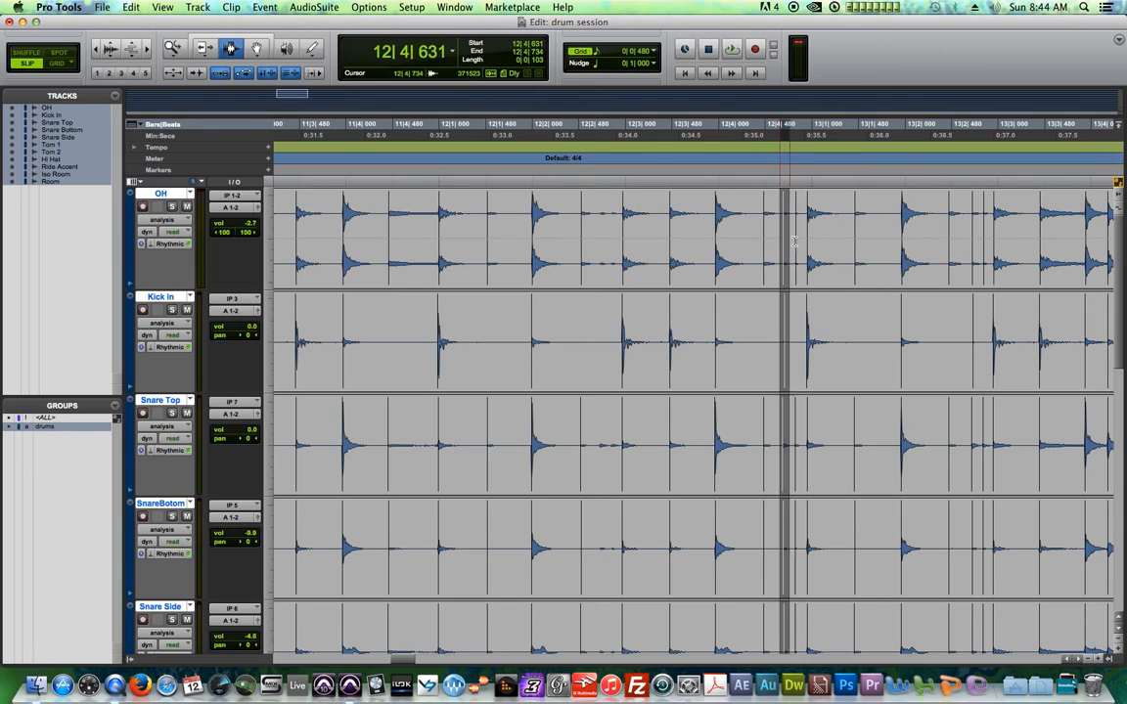
pyautogui.click(963, 246)
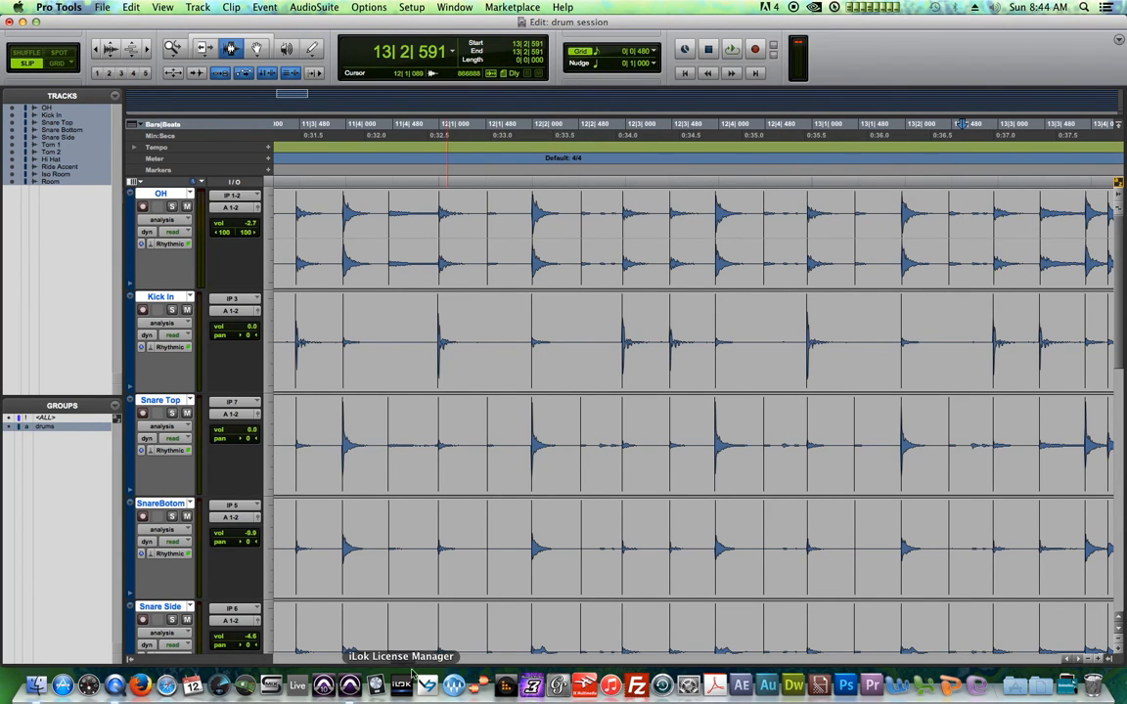
# - Delete the false marker right after the 14|1 crash hit and bar 14's ghost-note markers starting from 14|2|607 and 14|4|588
pyautogui.moveTo(401, 660); pyautogui.dragTo(420, 661)
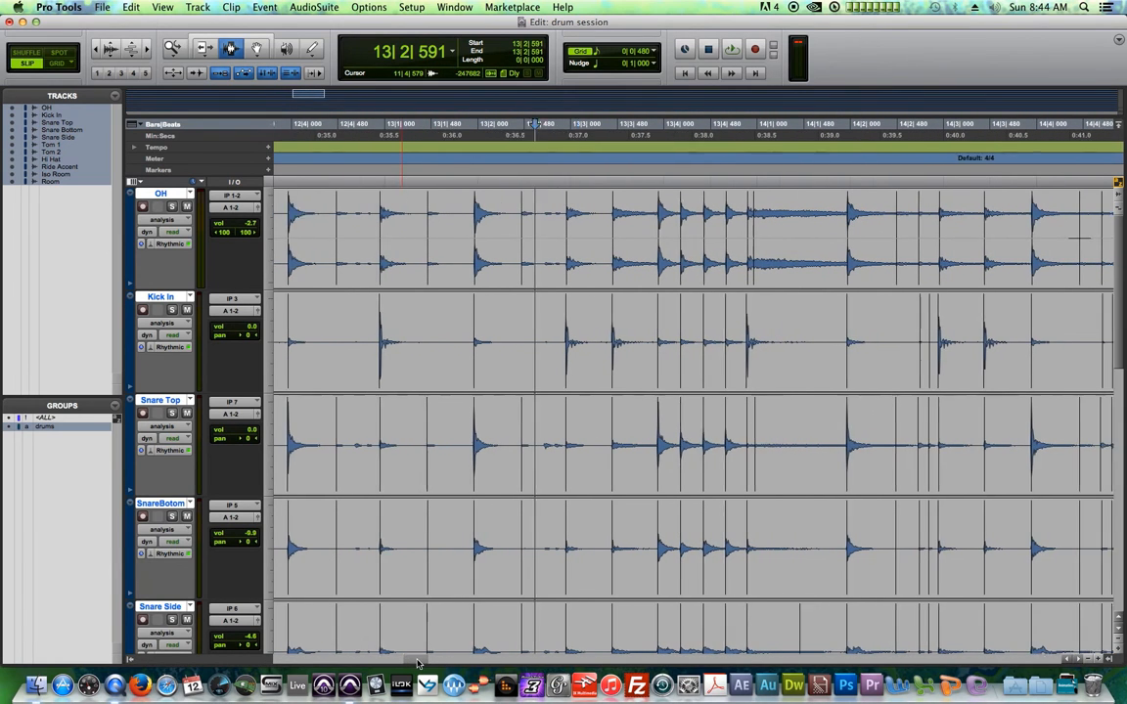
pyautogui.moveTo(725, 279); pyautogui.dragTo(688, 284)
pyautogui.click(685, 282)
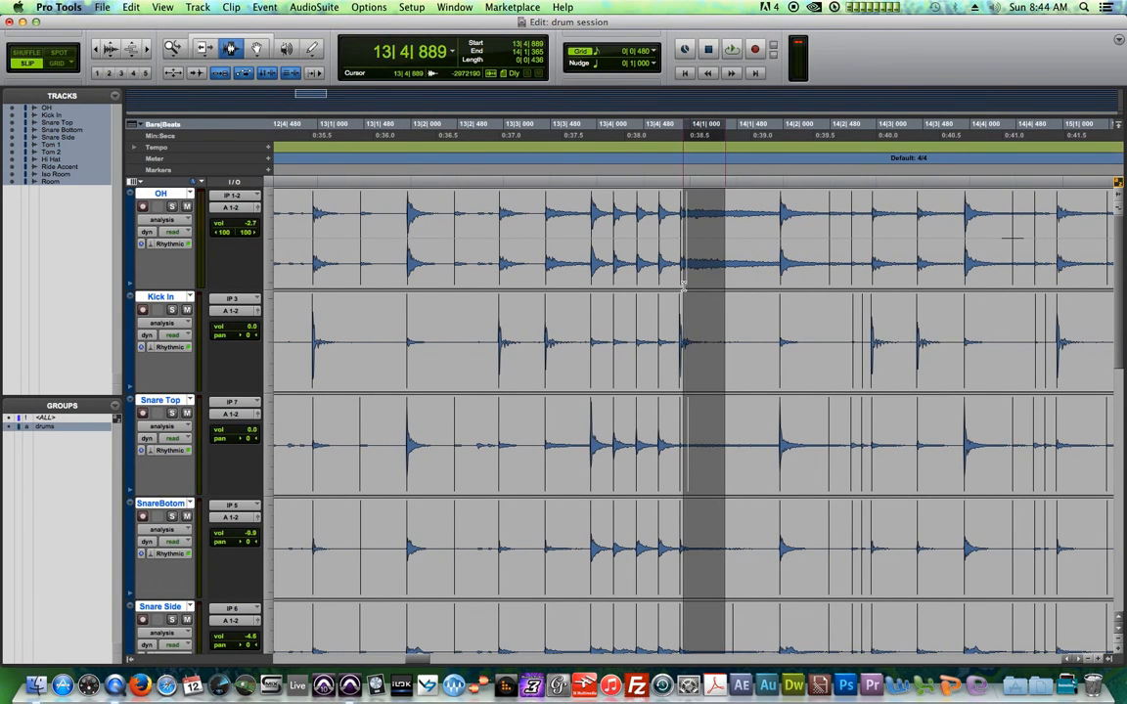
pyautogui.click(840, 252)
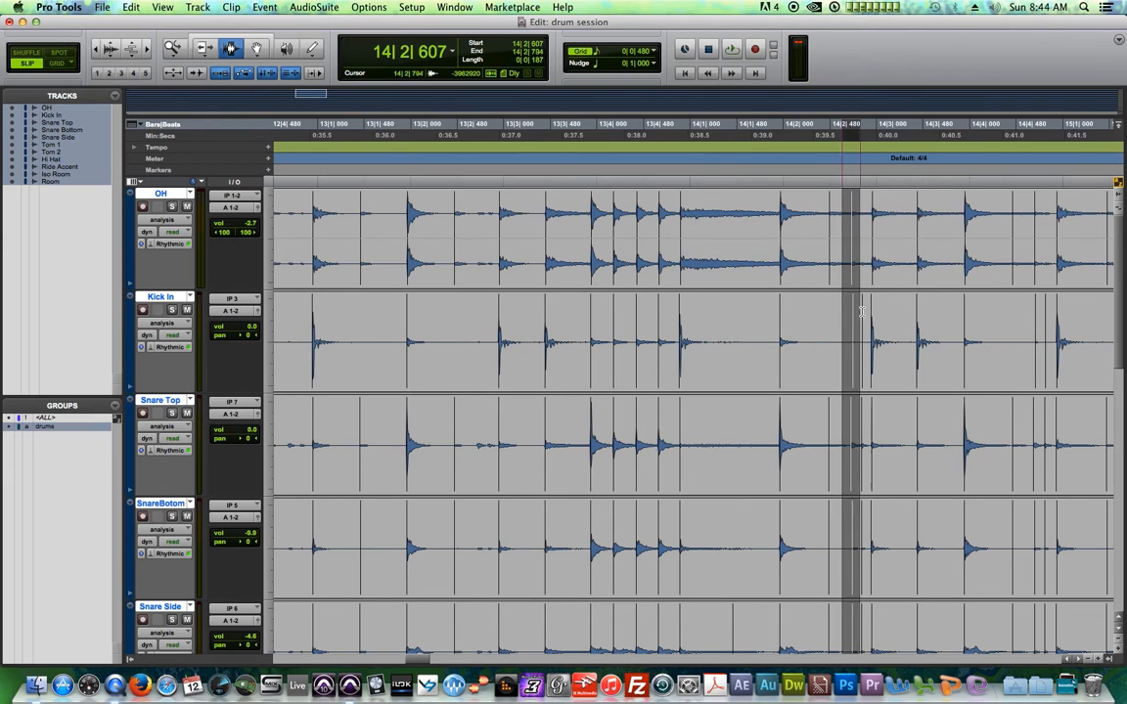
pyautogui.click(1025, 256)
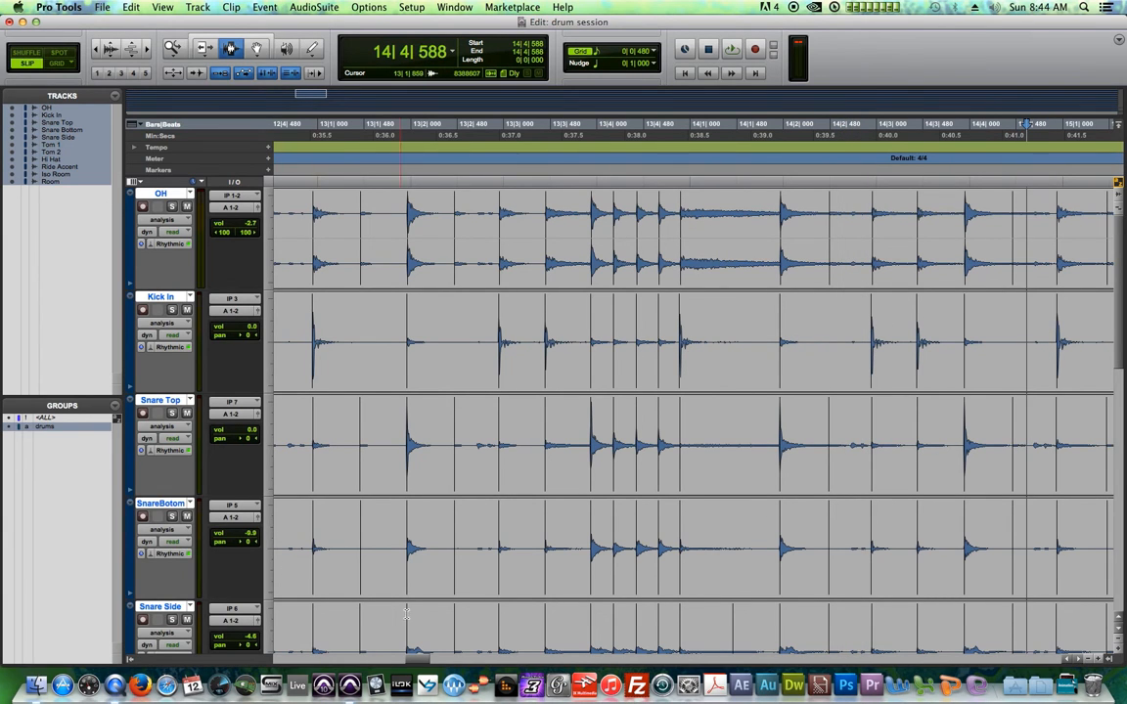
# - Delete bar 15's unwanted event markers starting from 15|2|659, 15|3|736 and 15|4|737 on all drum tracks
pyautogui.hscroll(10, 392, 599)
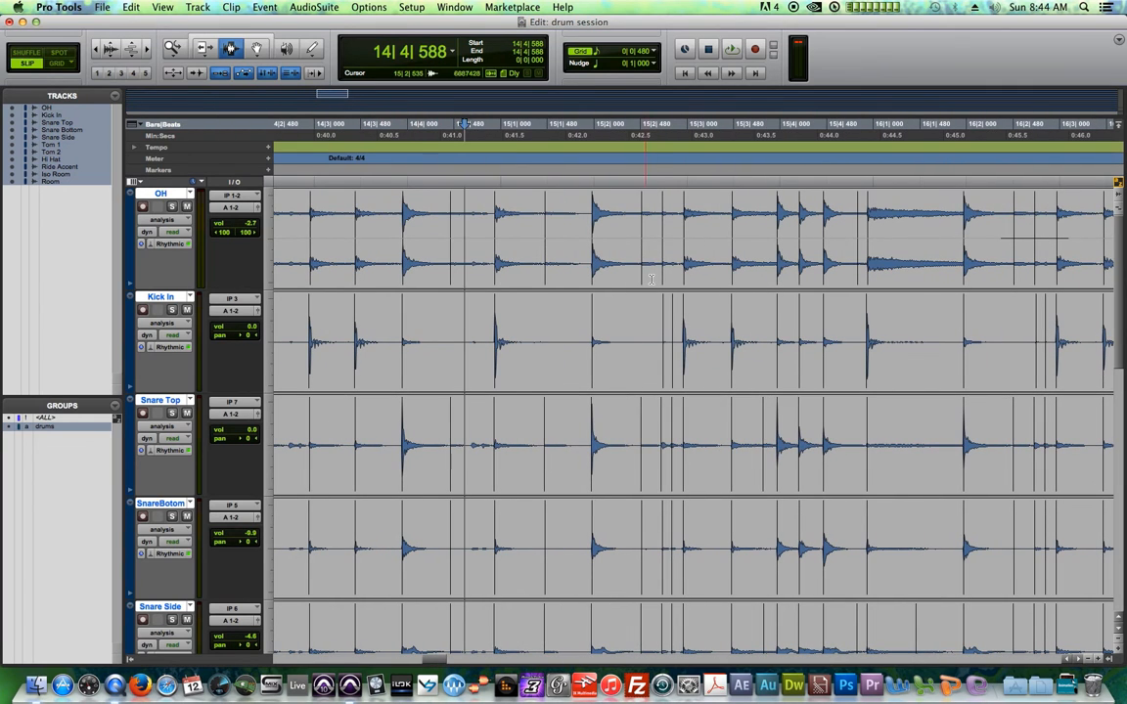
pyautogui.click(657, 276)
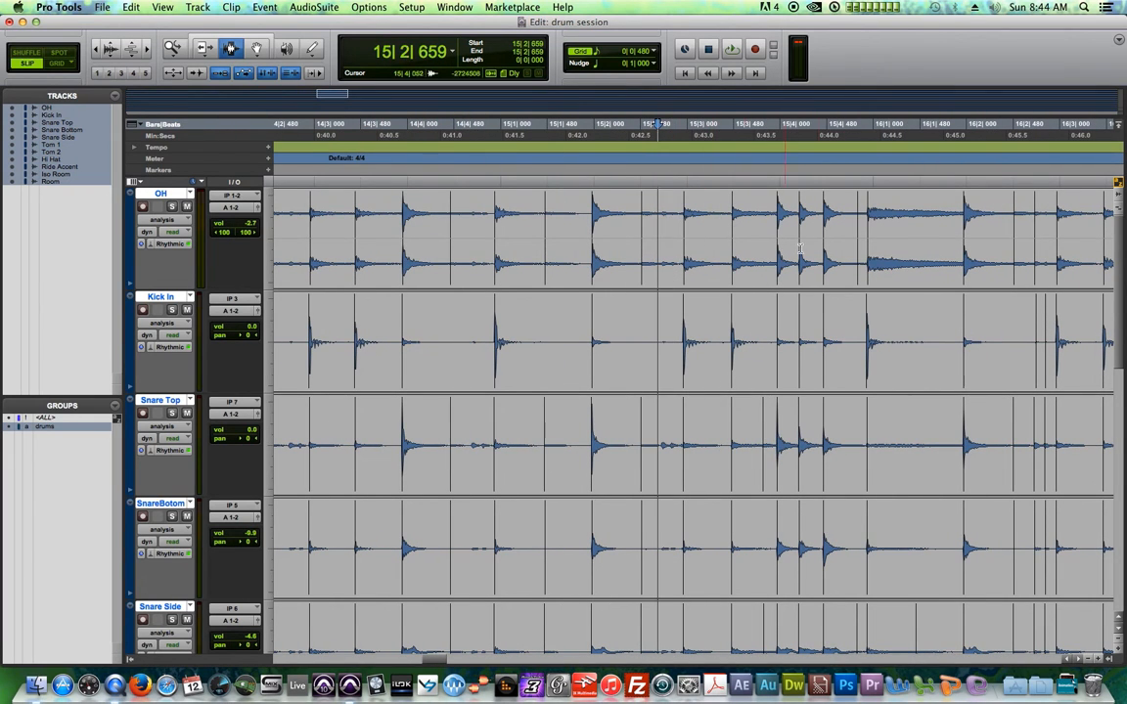
pyautogui.click(759, 256)
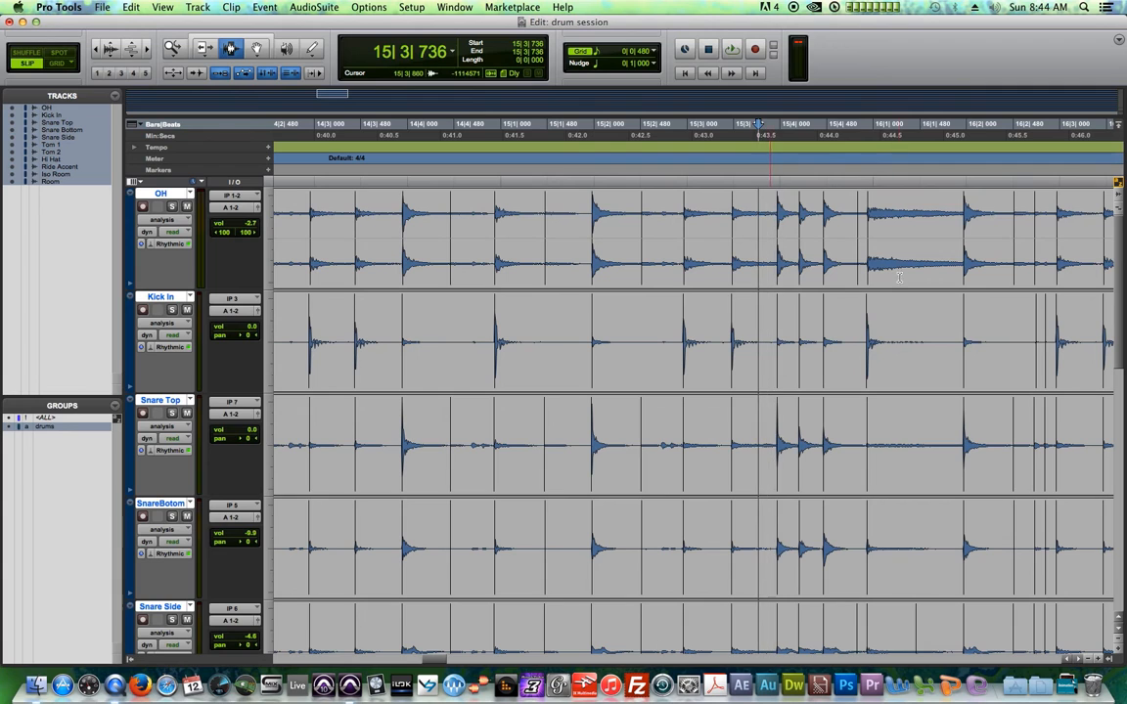
pyautogui.click(854, 235)
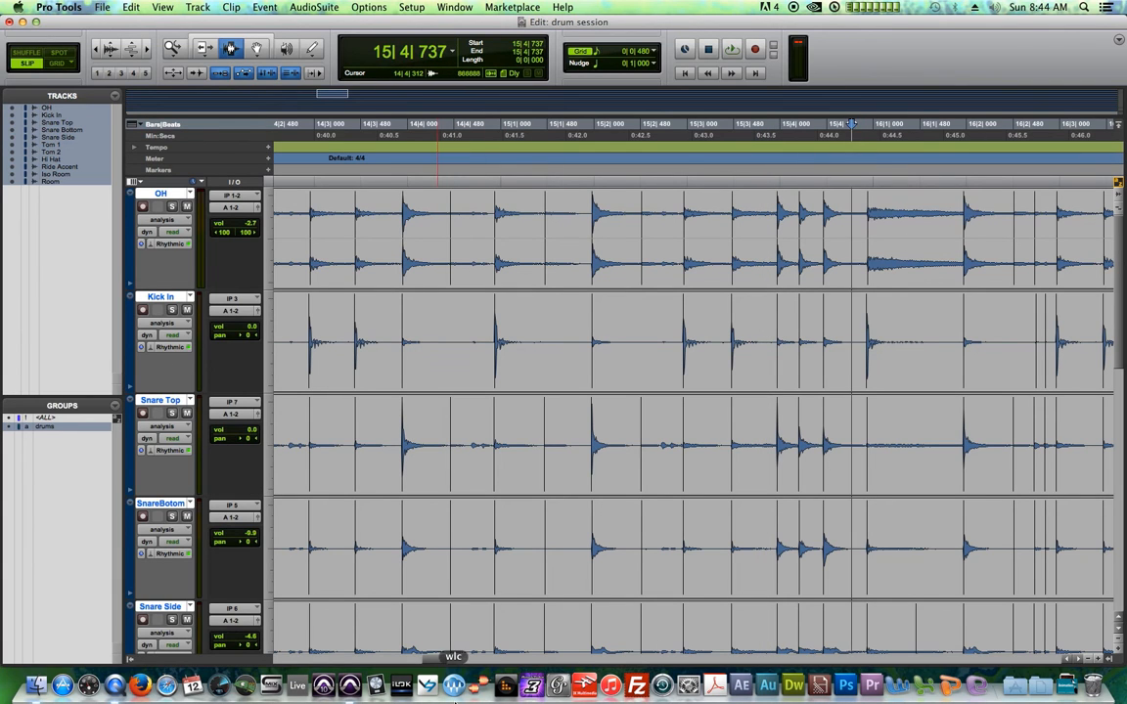
# - Delete the ghost-note event markers following beats 16|2 and 16|4 and those starting from 17|2|631
pyautogui.hscroll(10, 399, 595)
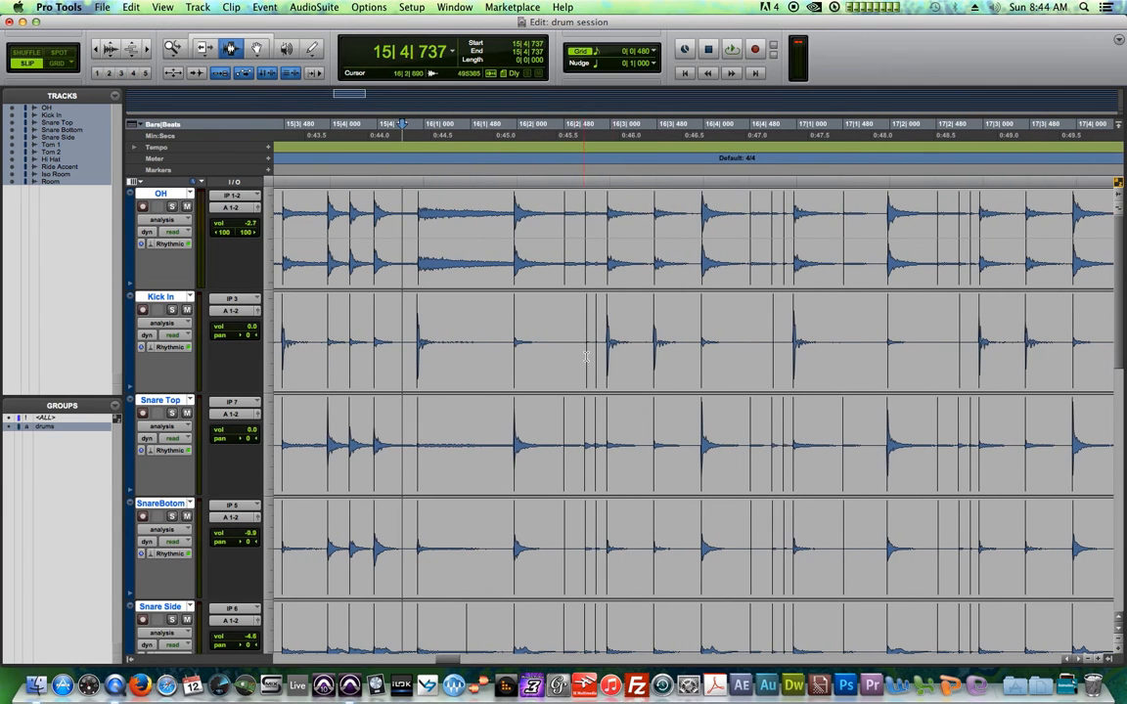
pyautogui.click(553, 259)
pyautogui.click(771, 254)
pyautogui.moveTo(769, 255); pyautogui.dragTo(791, 254)
pyautogui.press('Delete')
pyautogui.moveTo(953, 259)
pyautogui.mouseDown()
pyautogui.moveTo(969, 243)
pyautogui.moveTo(975, 260)
pyautogui.mouseUp()
pyautogui.press('Delete')
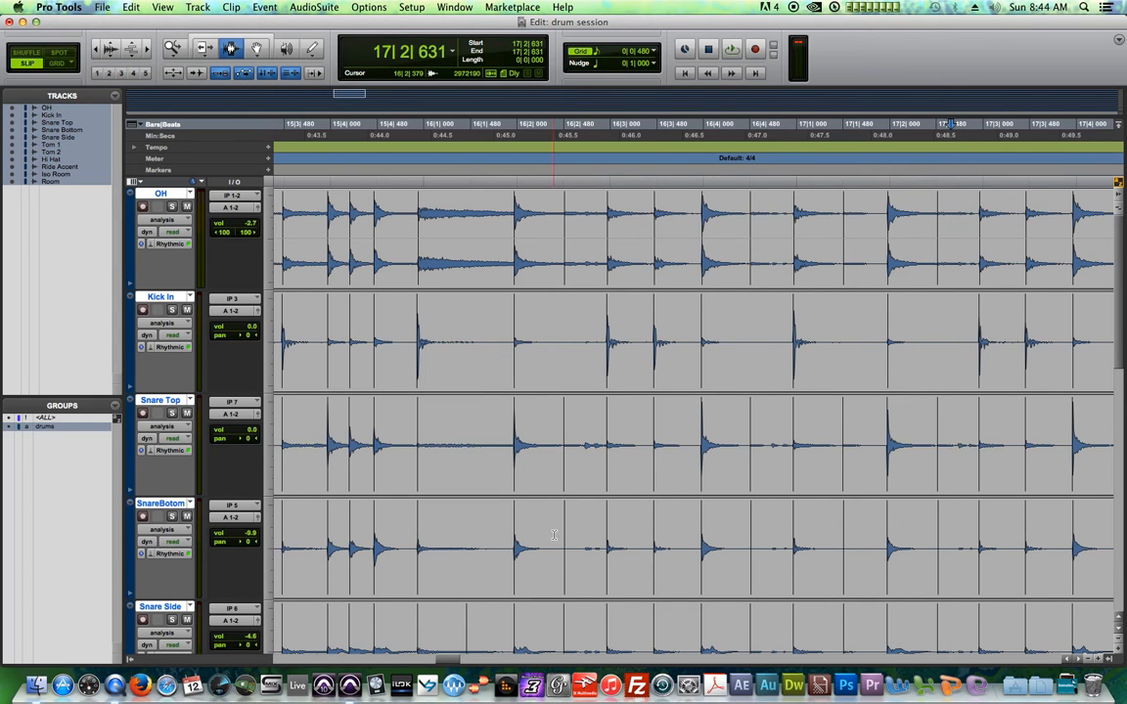
# - Delete the ghost-note event markers starting from 17|4|604, after beat 18|2, and from 18|4|628 on all drum tracks
pyautogui.hscroll(10, 559, 249)
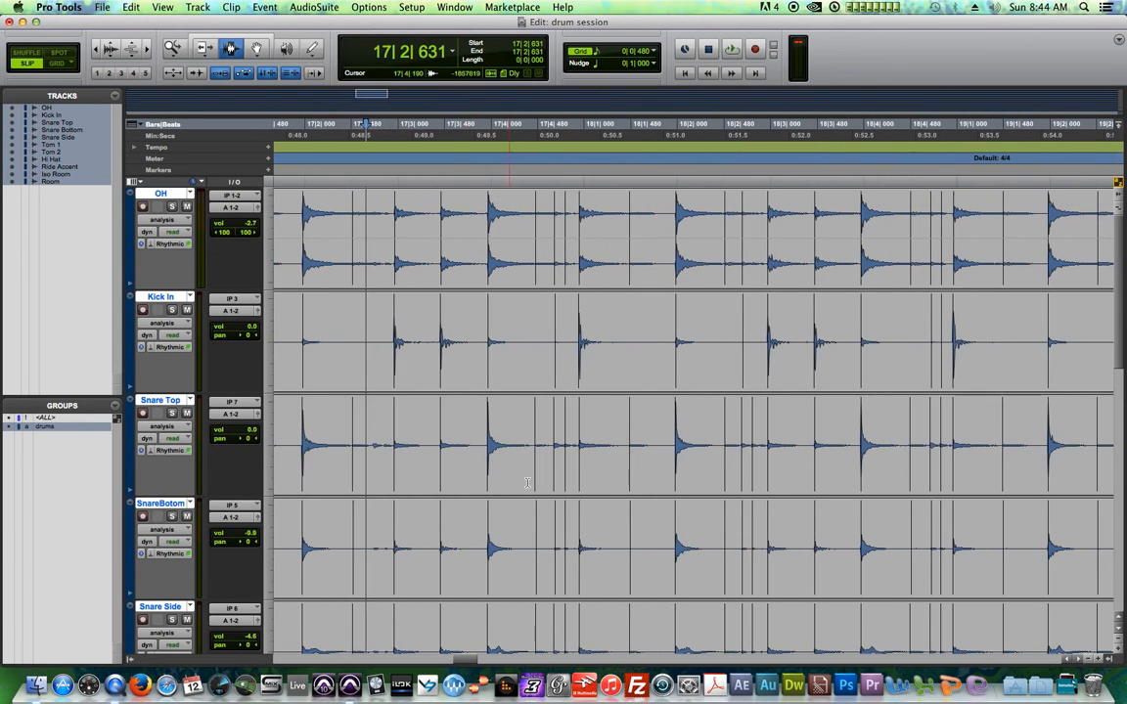
pyautogui.moveTo(574, 250); pyautogui.dragTo(549, 250)
pyautogui.press('Delete')
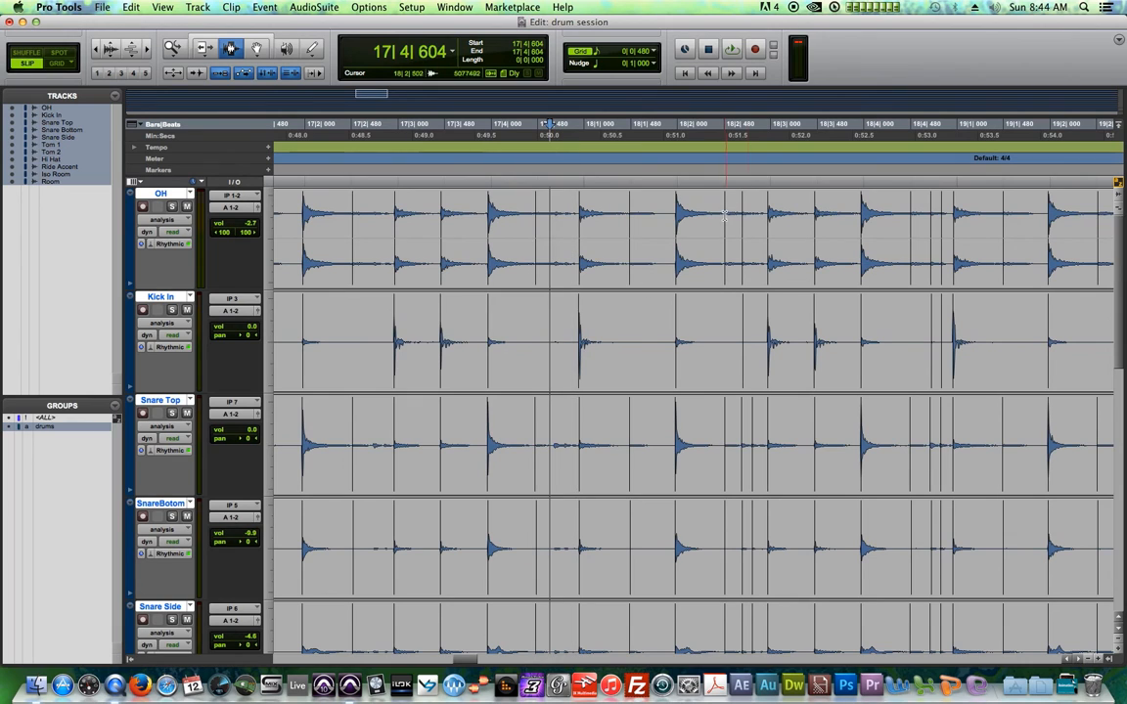
pyautogui.moveTo(731, 249); pyautogui.dragTo(758, 249)
pyautogui.press('Delete')
pyautogui.click(926, 244)
pyautogui.moveTo(930, 245); pyautogui.dragTo(950, 244)
pyautogui.press('Delete')
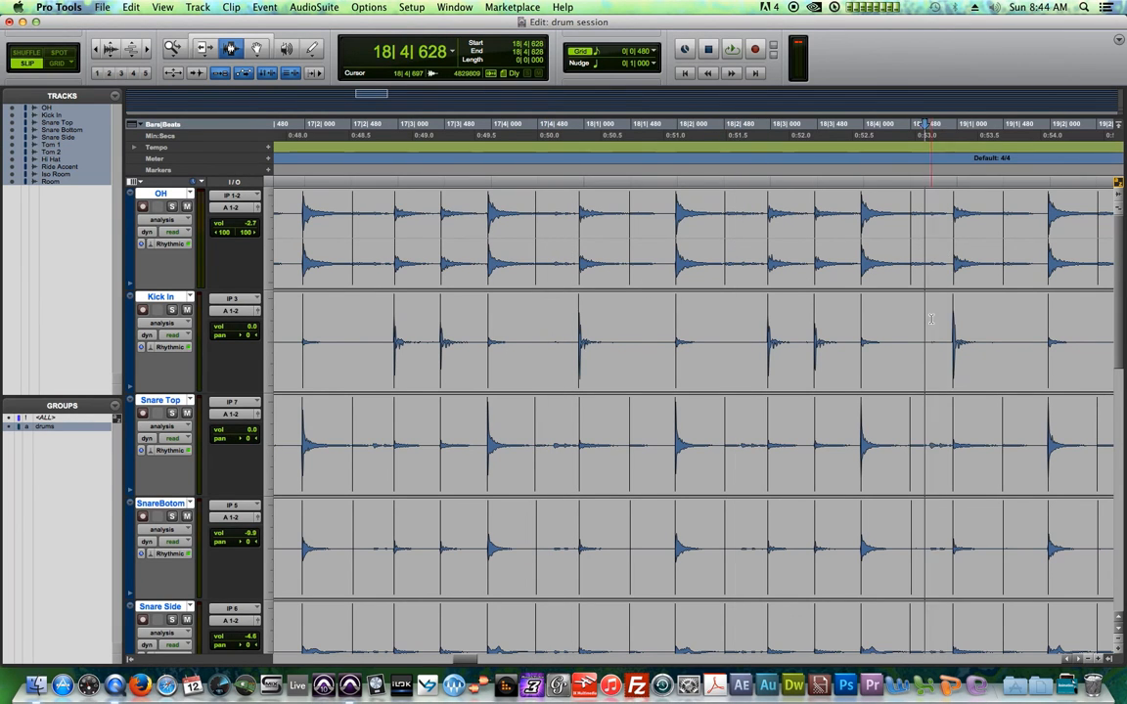
# - Examine the event markers across the rest of the drum take, from bar 19 through to its end
pyautogui.click(942, 168)
pyautogui.press('r')
pyautogui.press('r')
pyautogui.press('r')
pyautogui.press('r')
pyautogui.press('r')
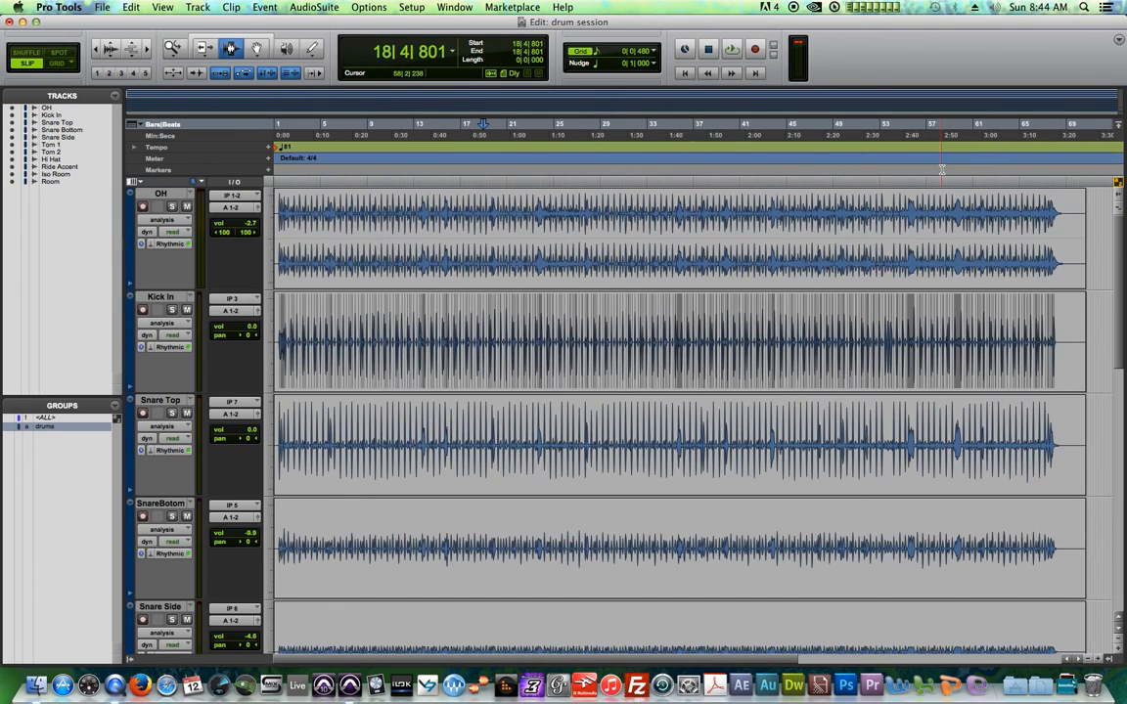
pyautogui.press('t')
pyautogui.press('t')
pyautogui.press('t')
pyautogui.press('t')
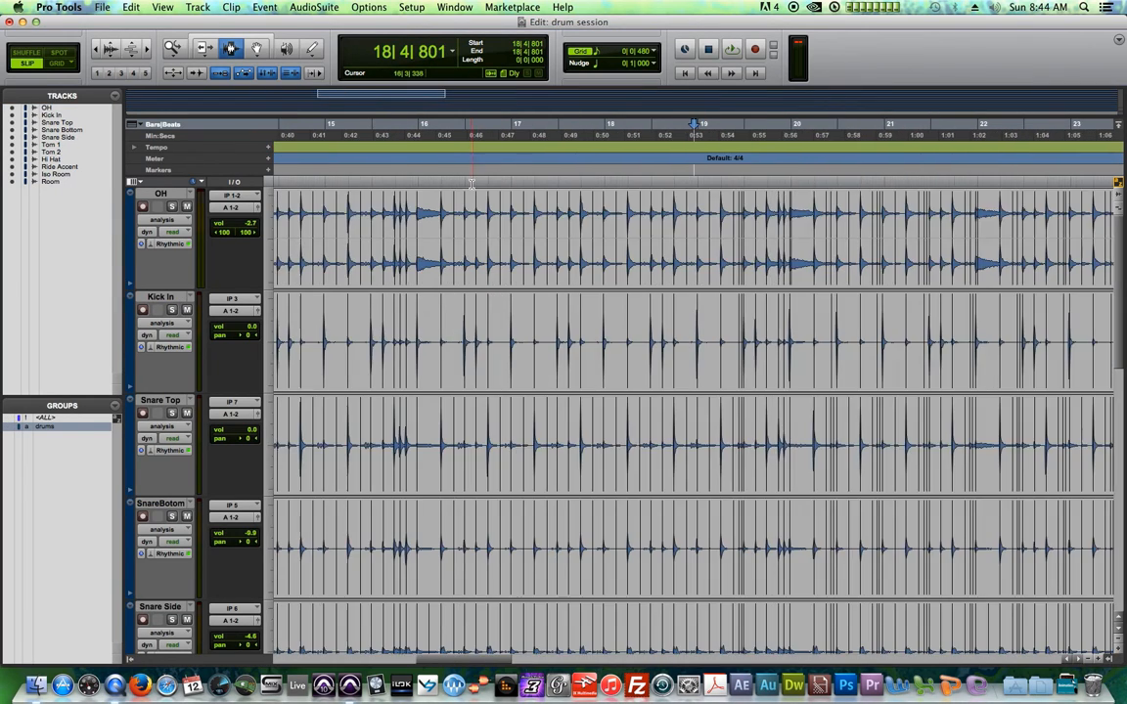
pyautogui.press('t')
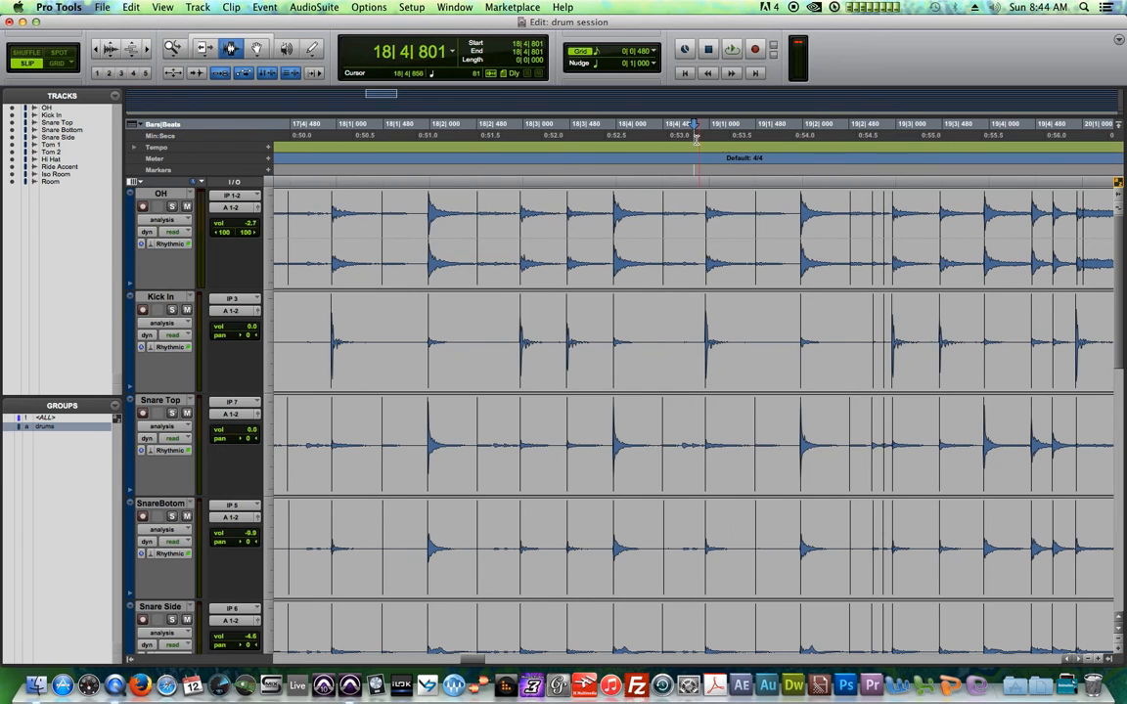
pyautogui.press('r')
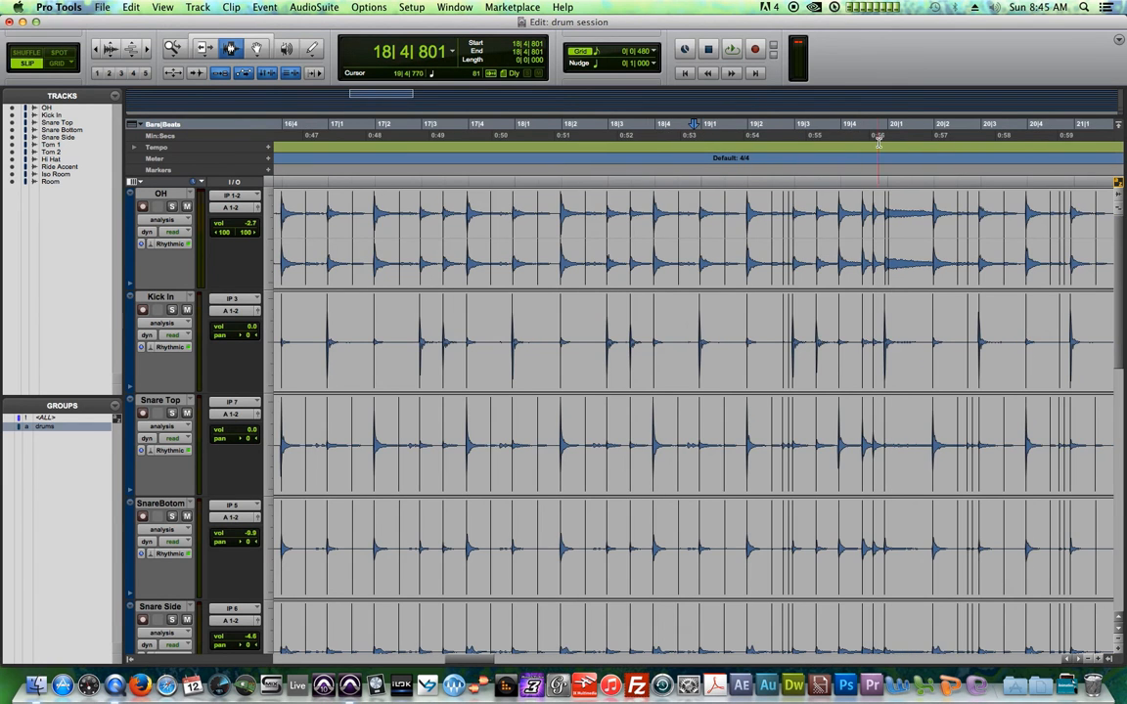
pyautogui.press('r')
pyautogui.press('r')
pyautogui.press('r')
pyautogui.press('r')
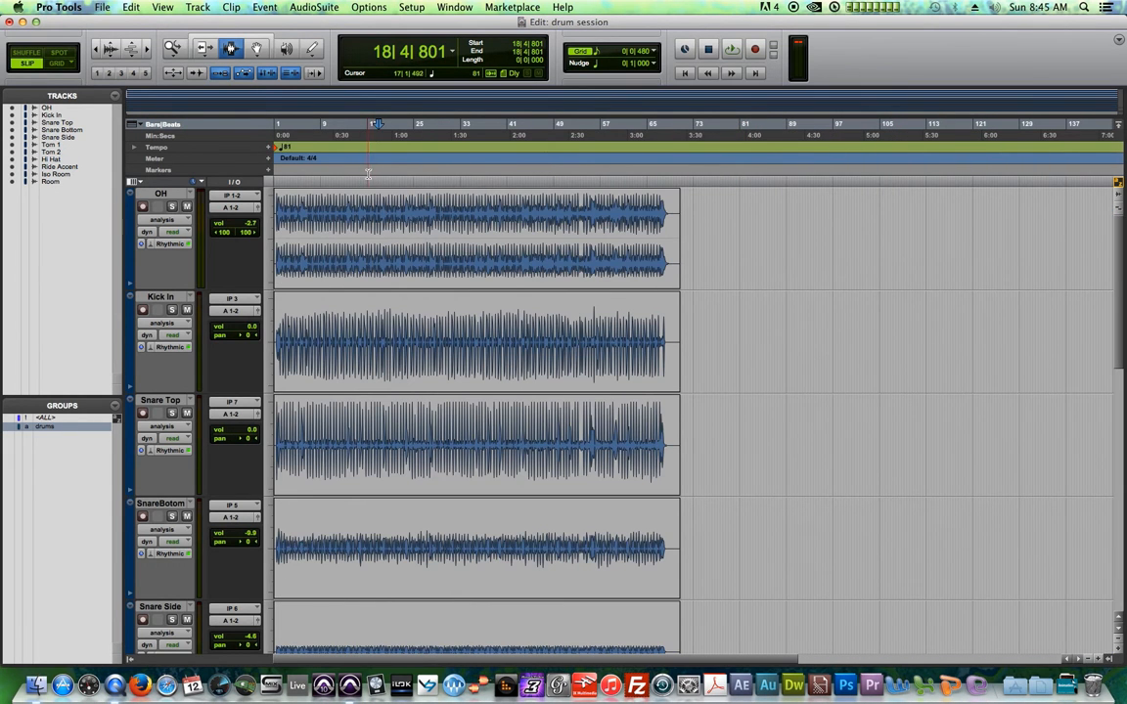
pyautogui.moveTo(331, 161); pyautogui.dragTo(585, 161)
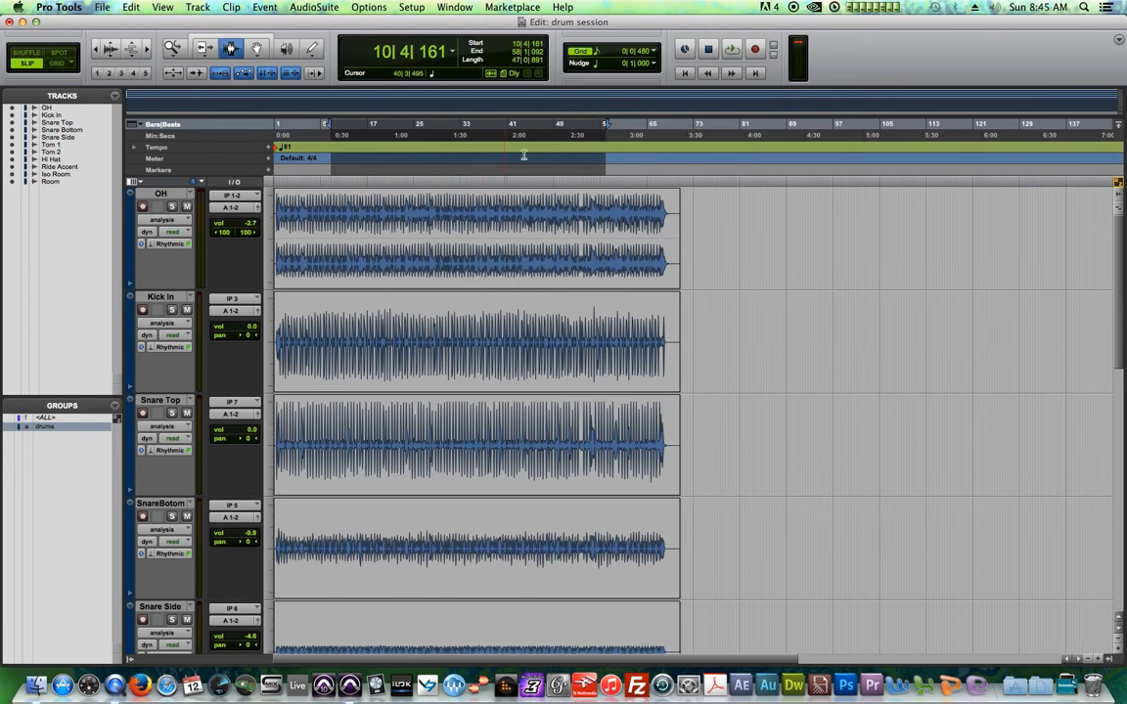
pyautogui.click(635, 157)
pyautogui.press('t')
pyautogui.press('t')
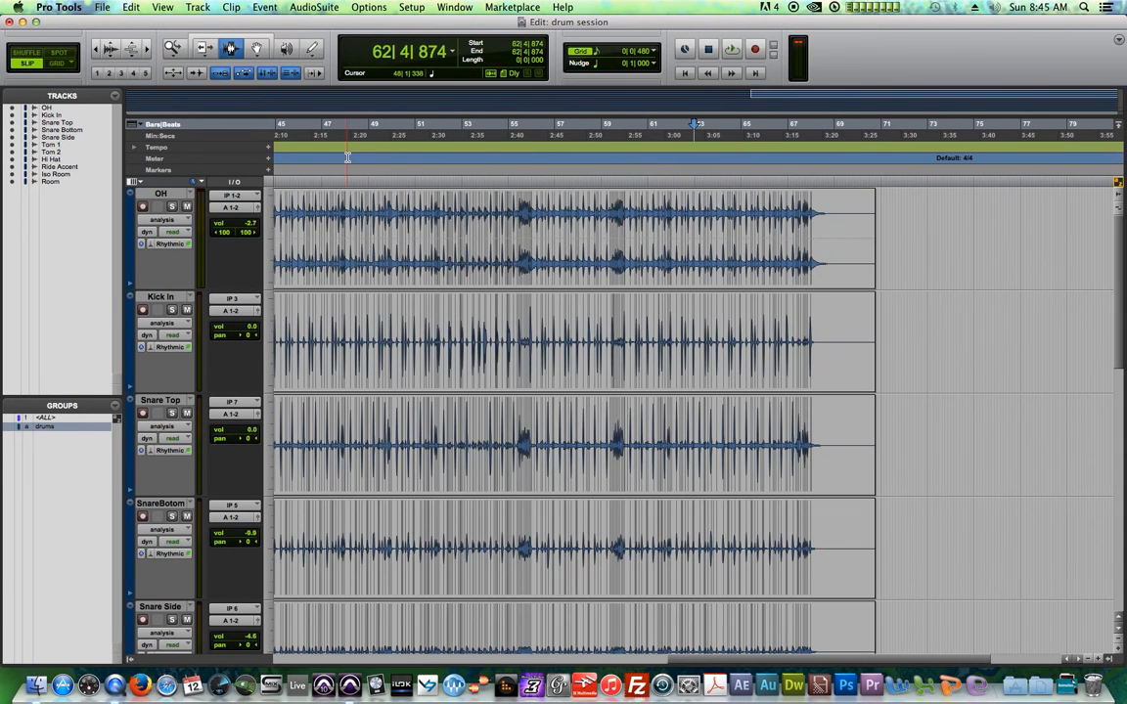
# - Return to the session start at 1|1|000 and switch all grouped drum tracks from analysis to warp view
pyautogui.press('Return')
pyautogui.press('t')
pyautogui.press('t')
pyautogui.press('t')
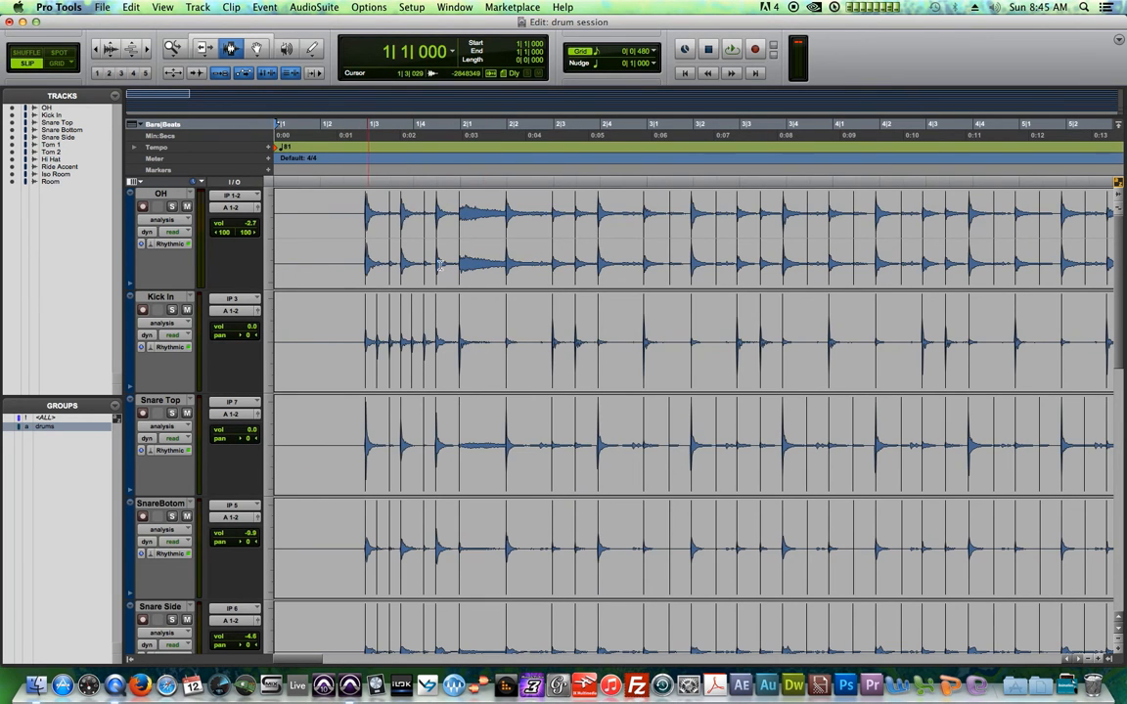
pyautogui.click(156, 219)
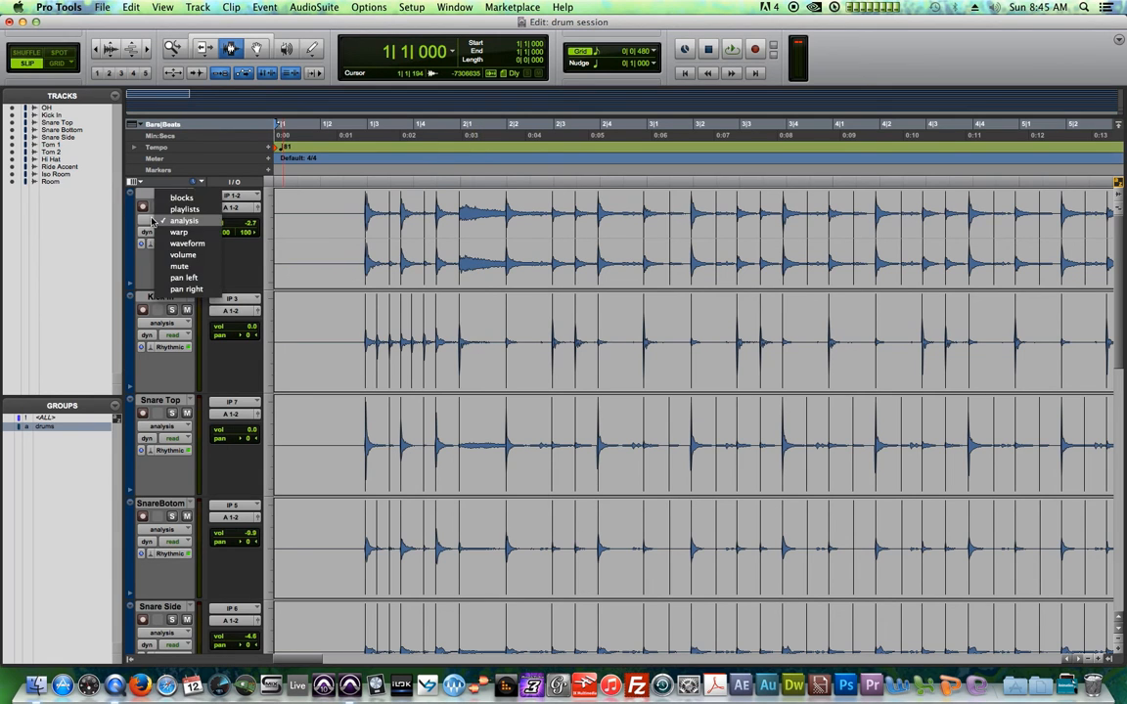
pyautogui.click(161, 234)
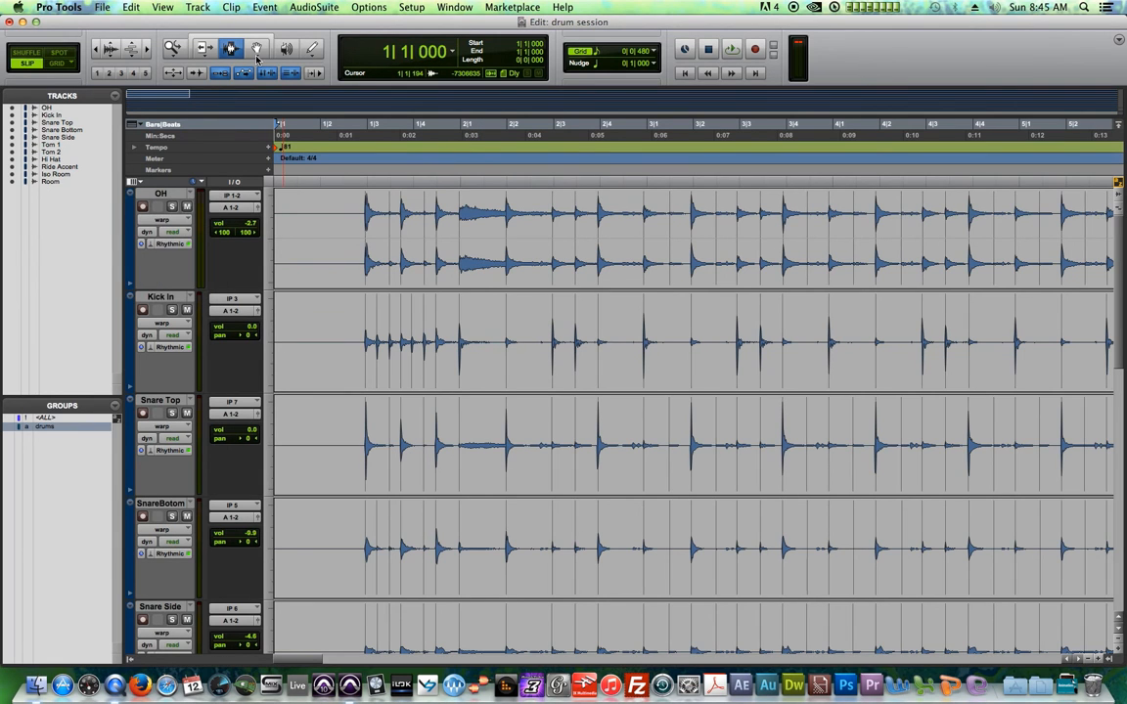
# - Select the full drum clips on all tracks with the Grabber tool and open the Quantize event operation
pyautogui.click(257, 54)
pyautogui.click(302, 242)
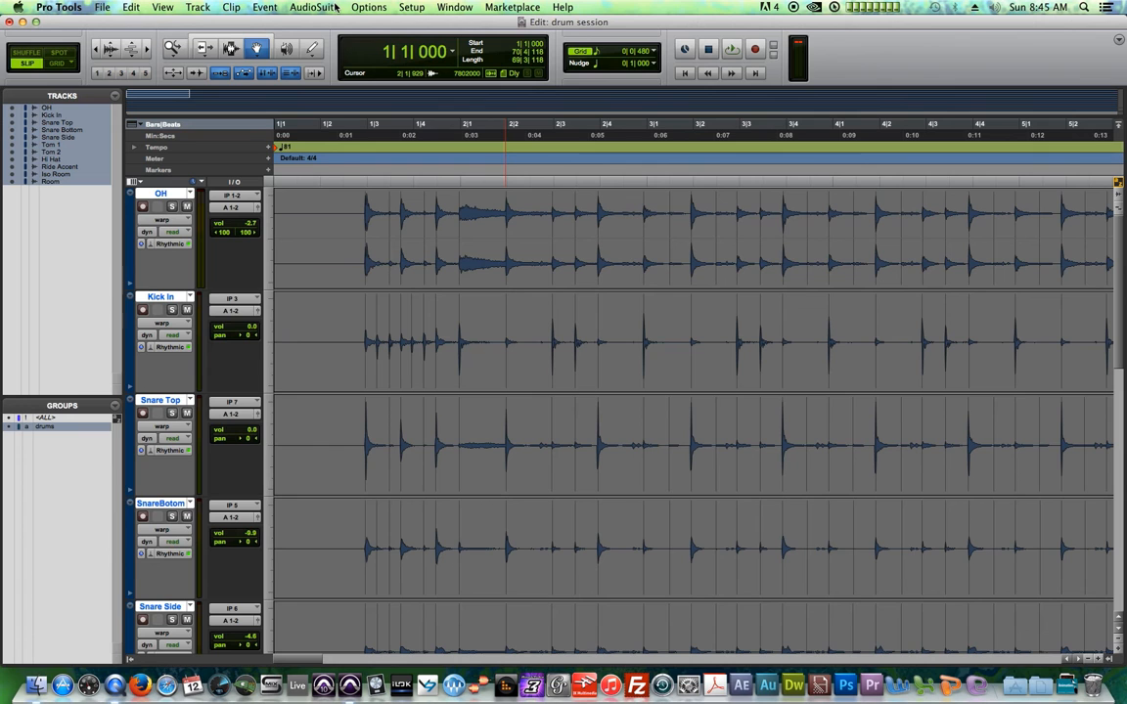
pyautogui.click(269, 6)
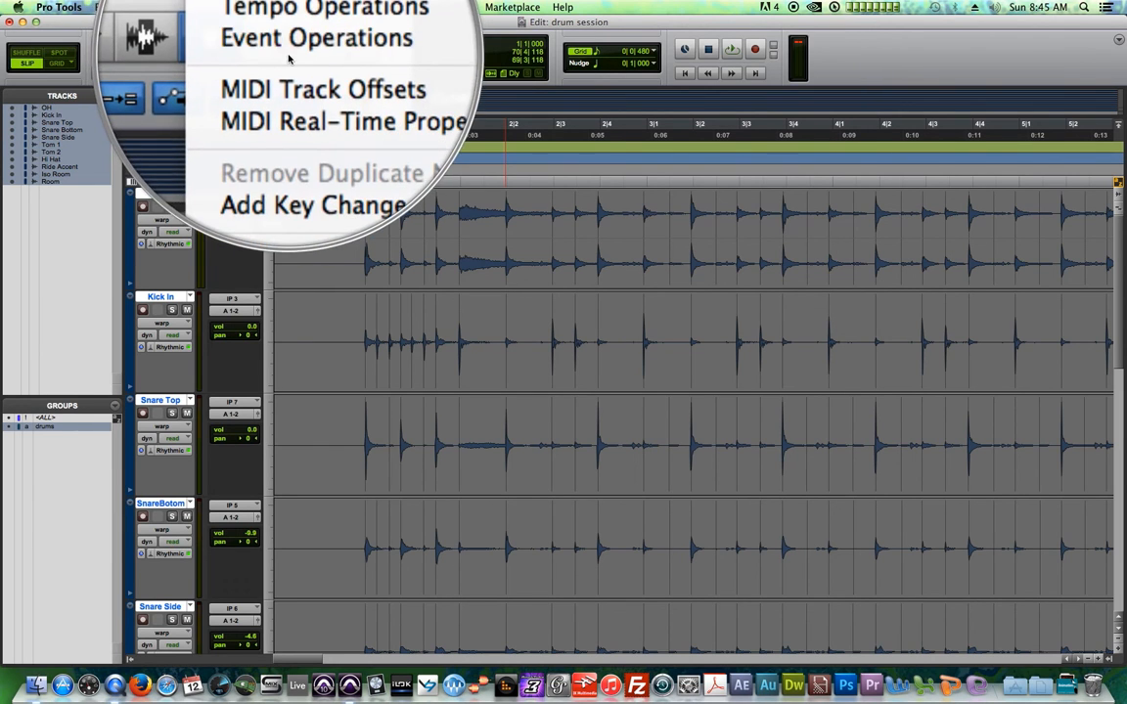
pyautogui.moveTo(294, 48)
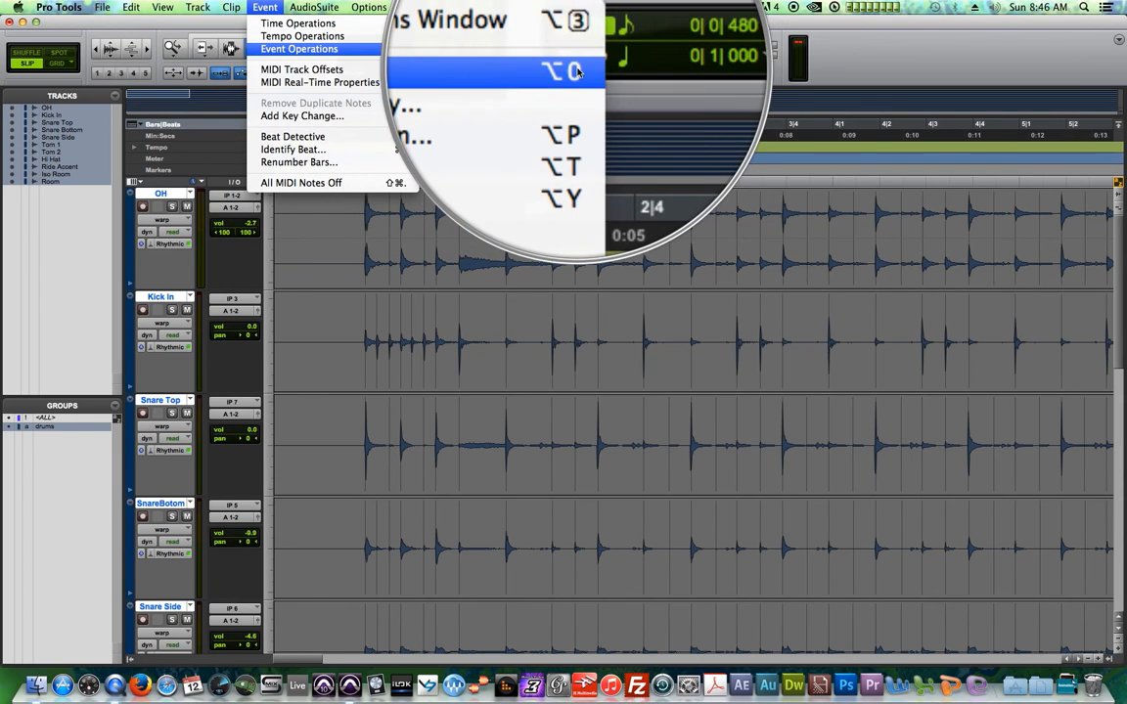
pyautogui.click(578, 71)
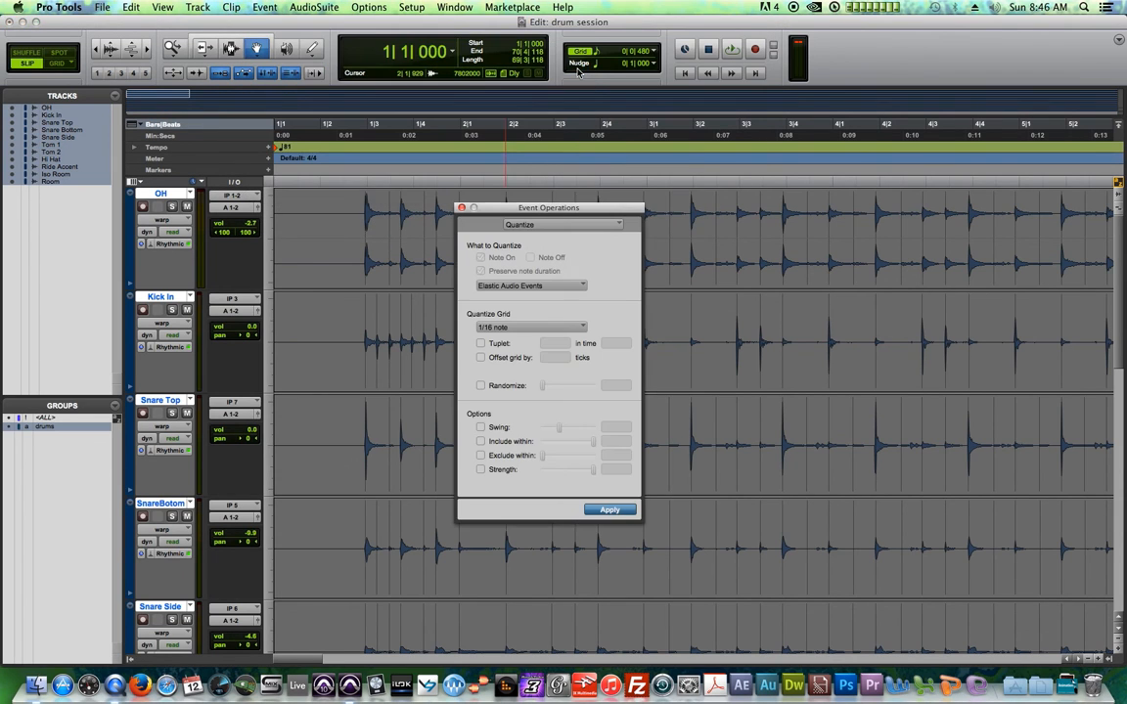
# - Quantize the selected clips' Elastic Audio events to a 1/8 note grid and close the Event Operations window
pyautogui.click(518, 329)
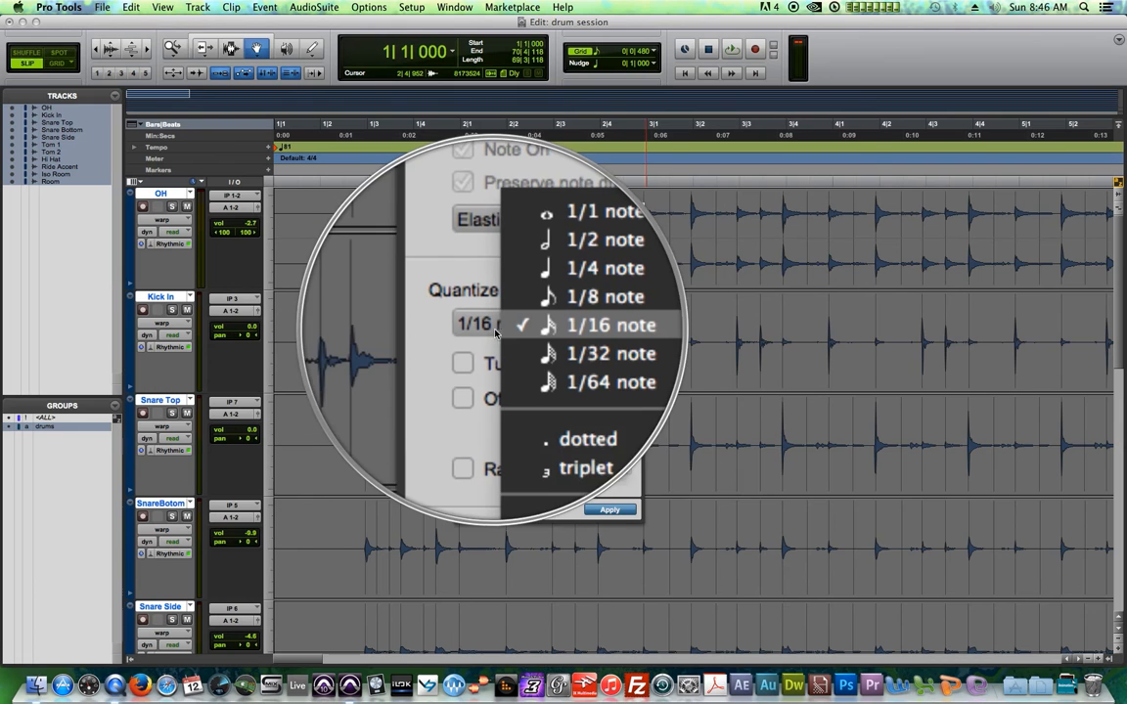
pyautogui.click(527, 314)
pyautogui.moveTo(552, 209); pyautogui.dragTo(128, 174)
pyautogui.click(182, 477)
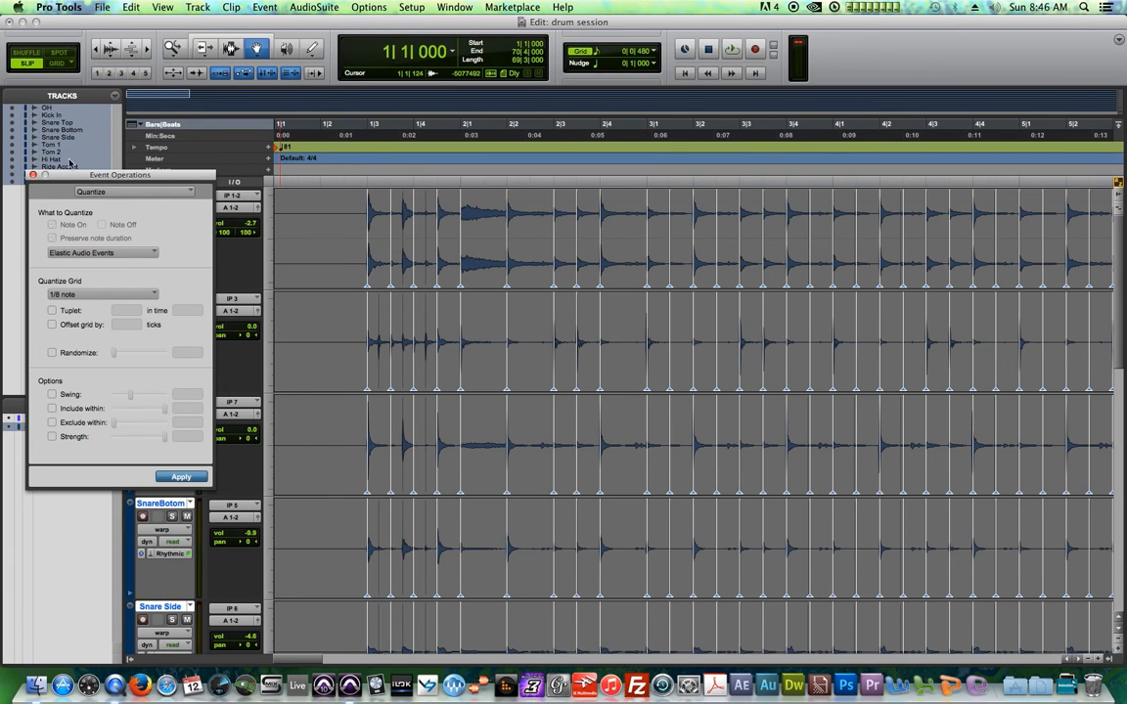
pyautogui.click(34, 174)
# - Play back the quantized drums from 1|2|519 to check the corrected timing
pyautogui.click(345, 213)
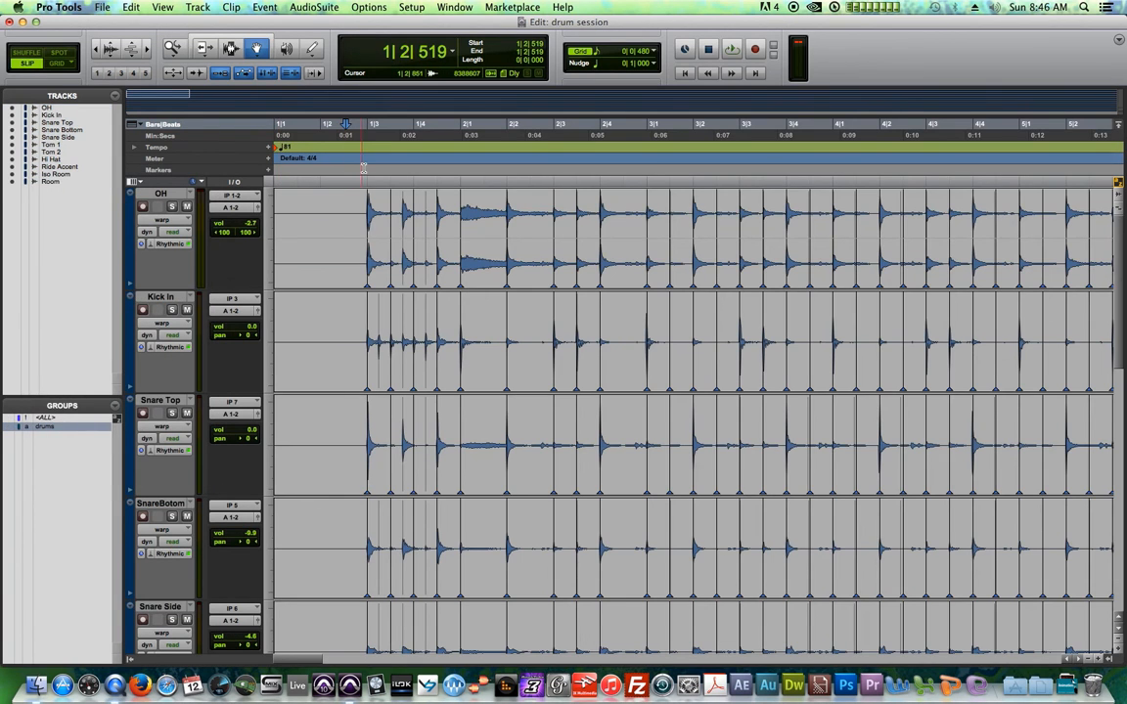
pyautogui.press('space')
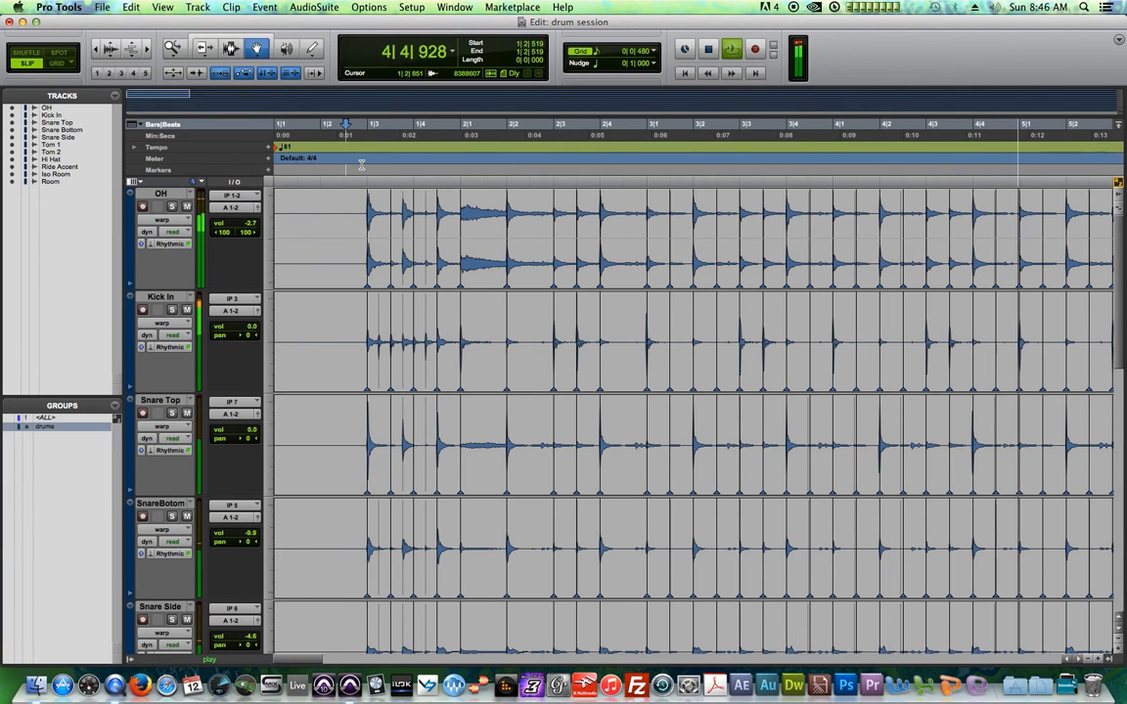
# - Stop playback, switch to the Selector tool and audition the quantized drums from 2|4|316
pyautogui.press('space')
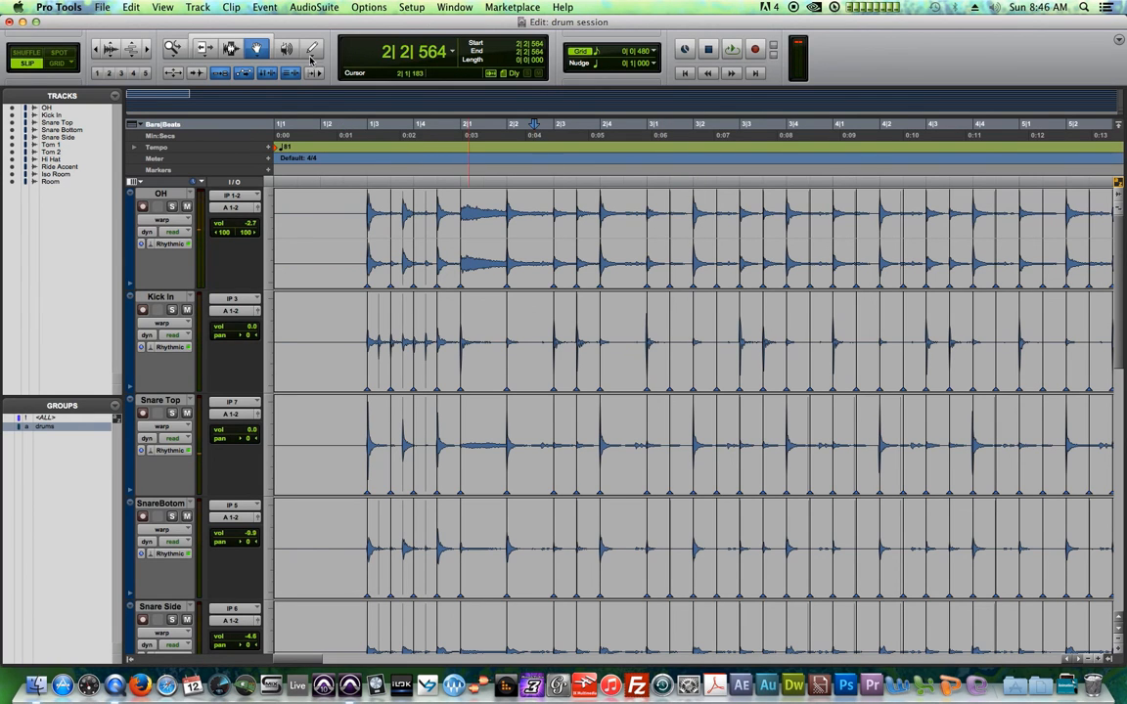
pyautogui.click(235, 50)
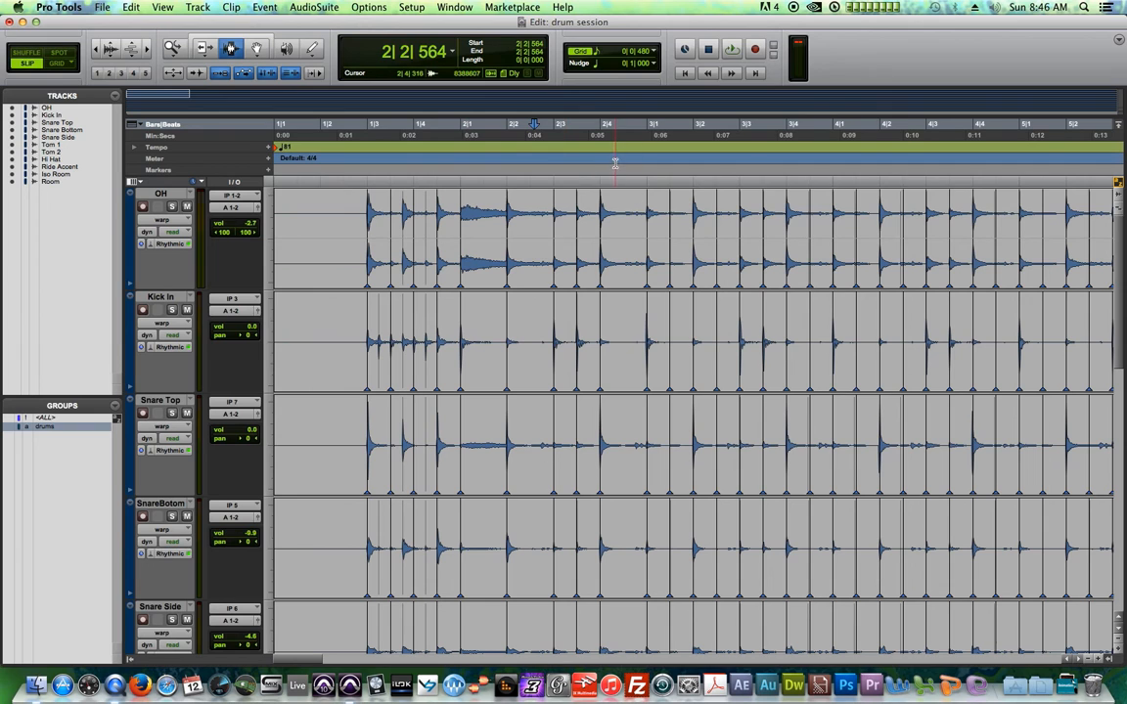
pyautogui.click(615, 163)
pyautogui.press('space')
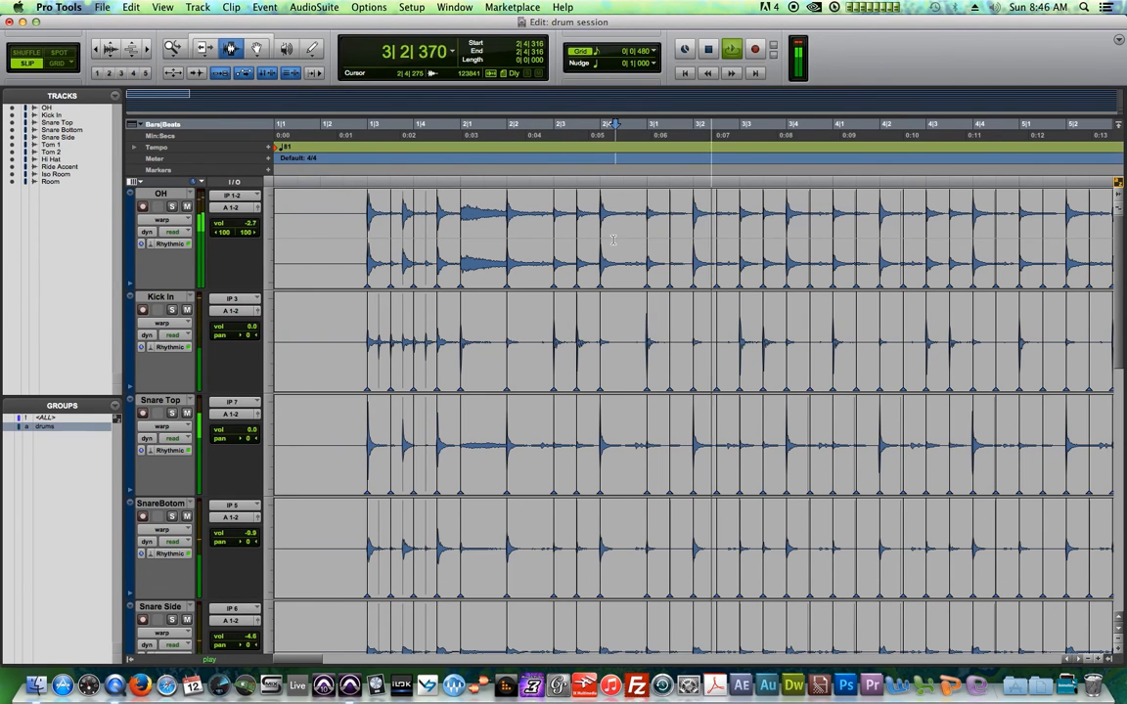
pyautogui.press('space')
# - Remove the off-beat warp markers just after beats 3|2, 3|4, 4|2 and 4|4 across all grouped drum tracks
pyautogui.moveTo(710, 240); pyautogui.dragTo(722, 241)
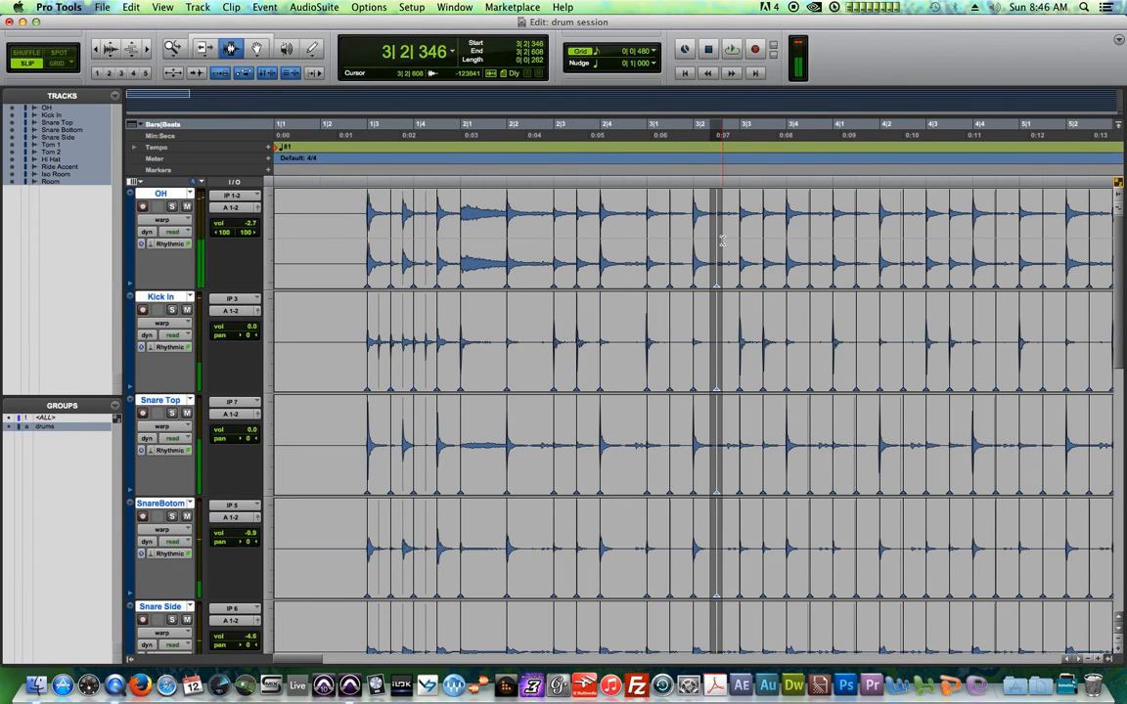
pyautogui.press('Delete')
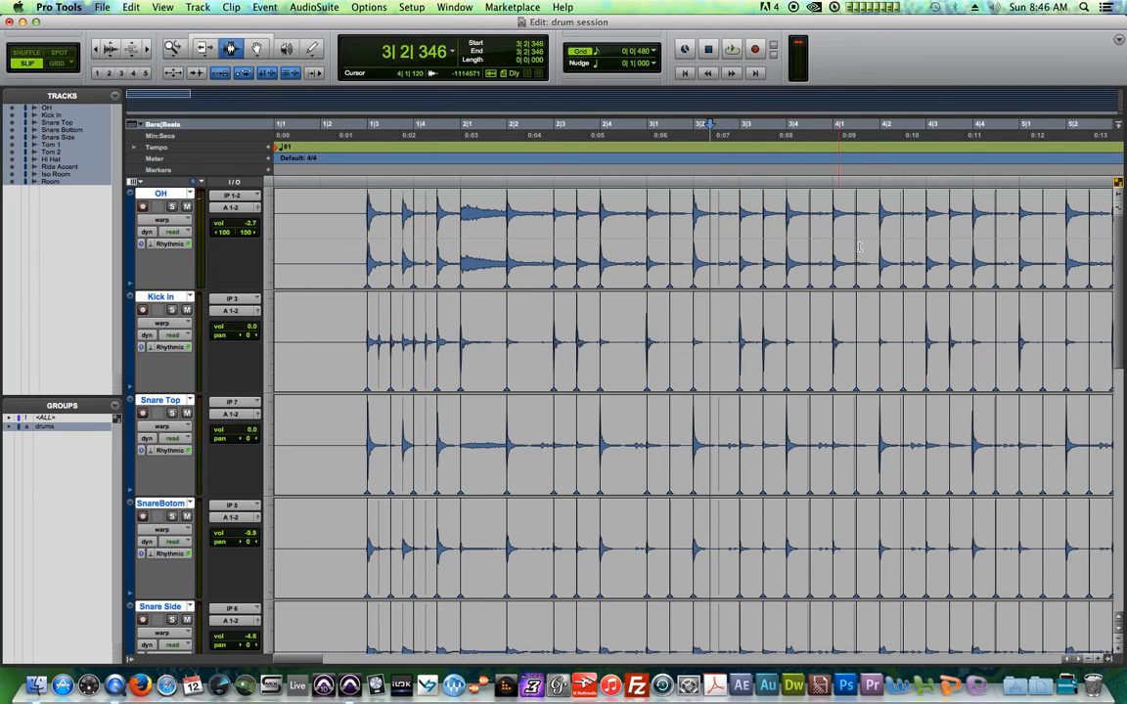
pyautogui.press('space')
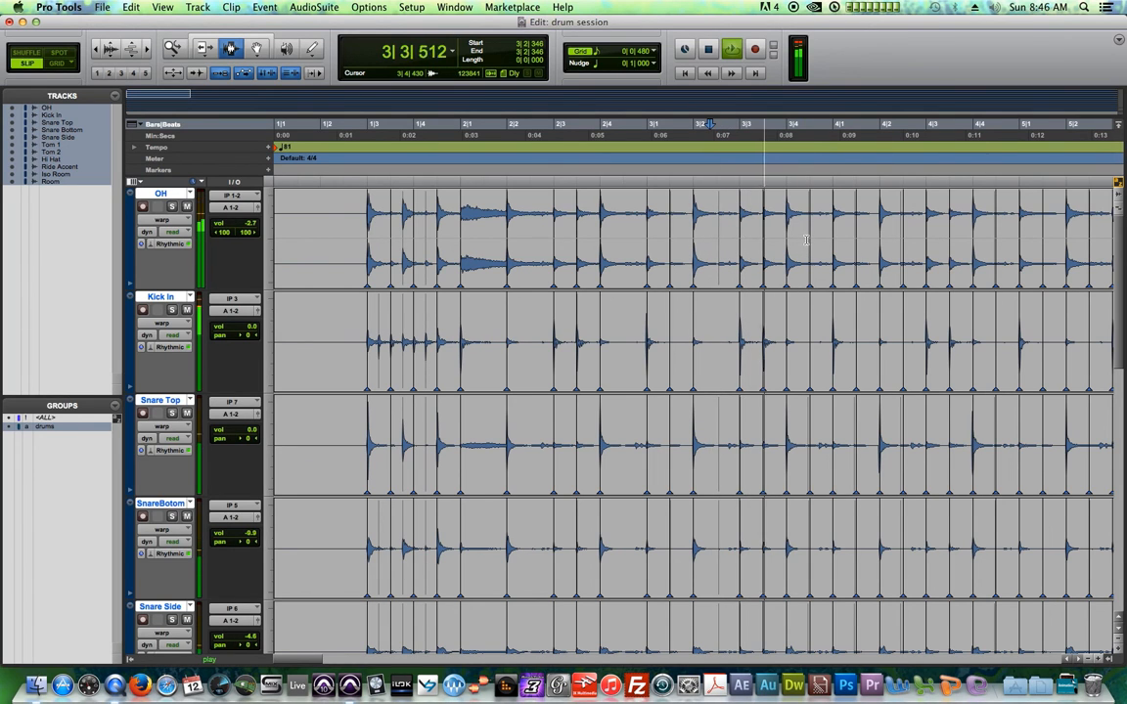
pyautogui.moveTo(806, 240); pyautogui.dragTo(814, 239)
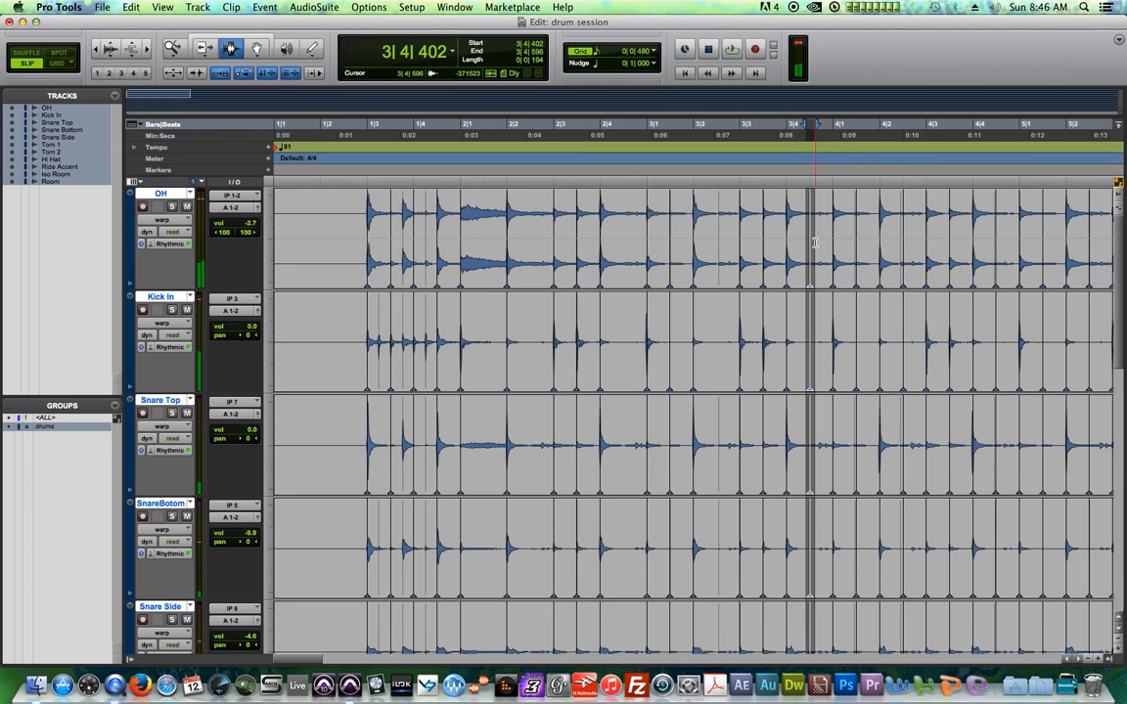
pyautogui.press('Delete')
pyautogui.moveTo(895, 338); pyautogui.dragTo(907, 341)
pyautogui.press('Delete')
pyautogui.moveTo(989, 431); pyautogui.dragTo(1001, 431)
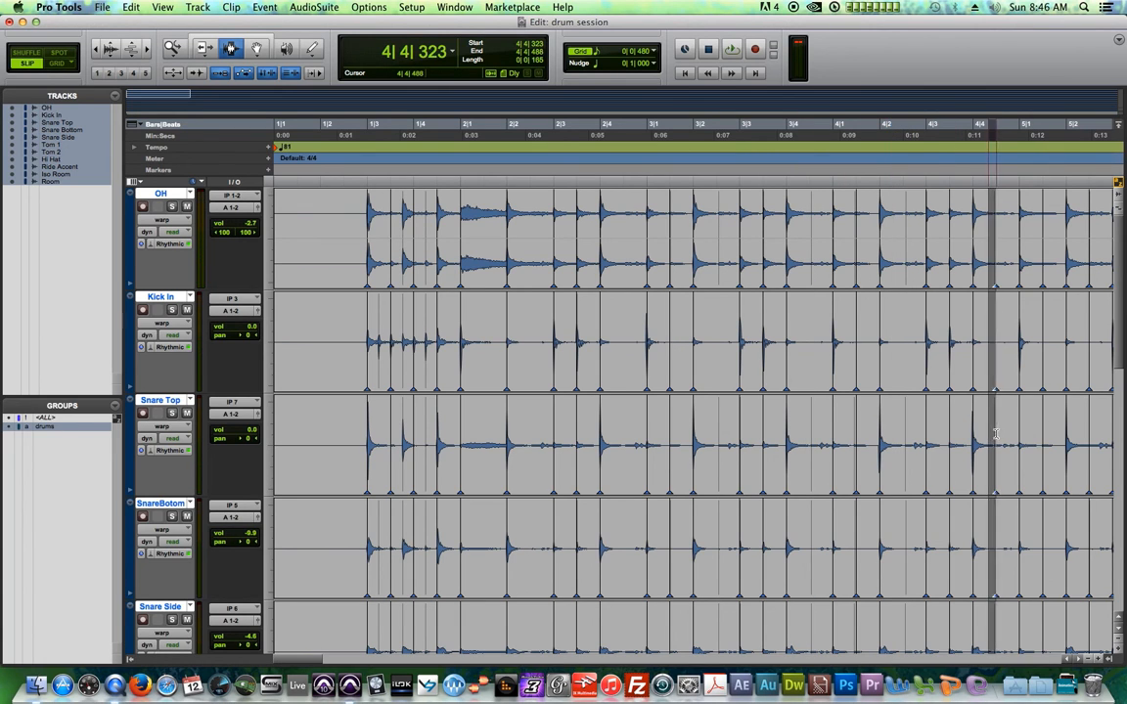
pyautogui.press('Delete')
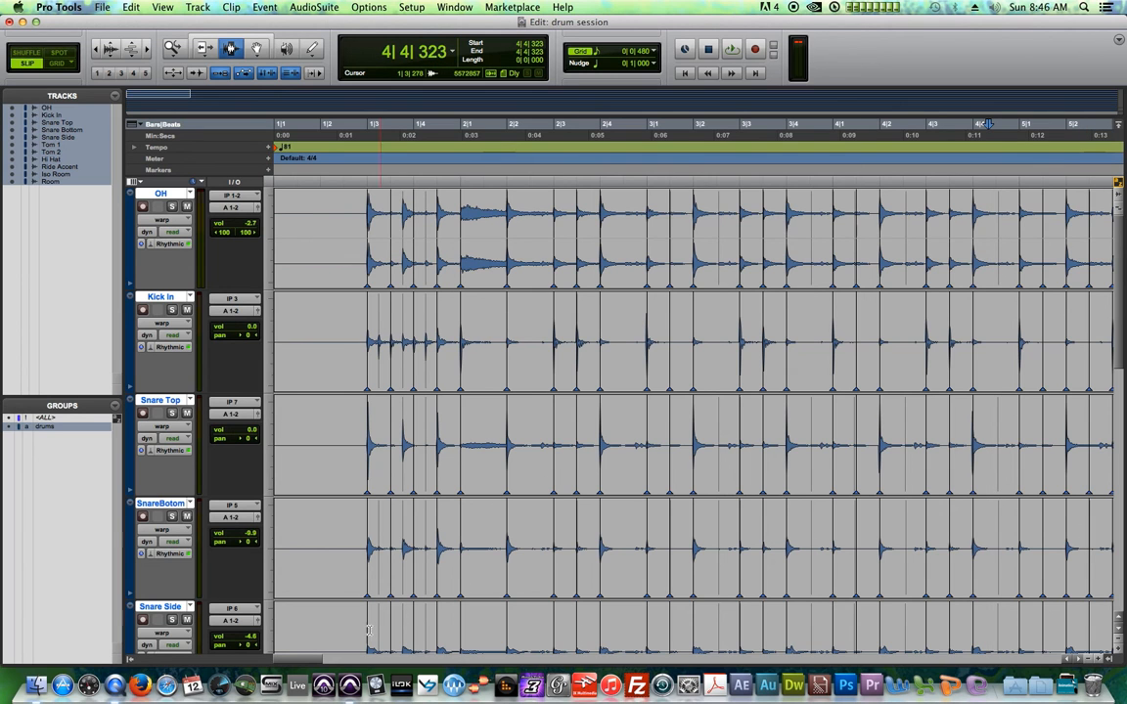
# - Remove the off-beat warp markers just after beats 5|2, 6|2, 6|4 and 7|2 on the grouped drum tracks
pyautogui.moveTo(318, 661); pyautogui.dragTo(347, 668)
pyautogui.click(608, 419)
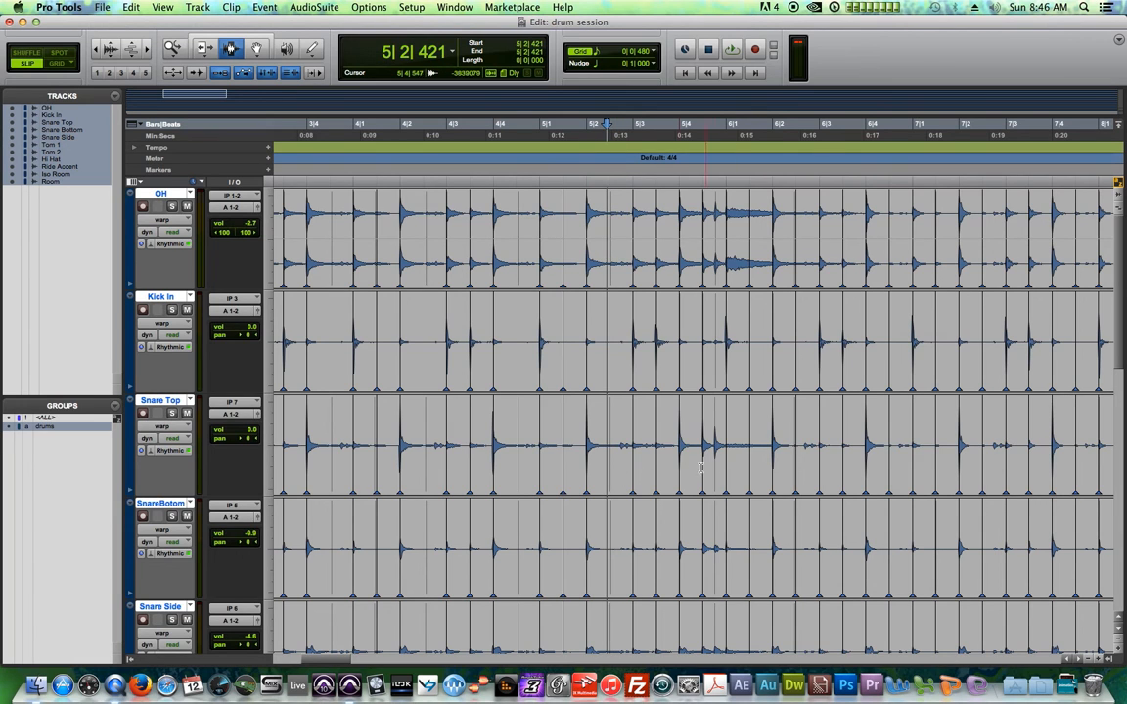
pyautogui.moveTo(788, 455); pyautogui.dragTo(808, 457)
pyautogui.press('Delete')
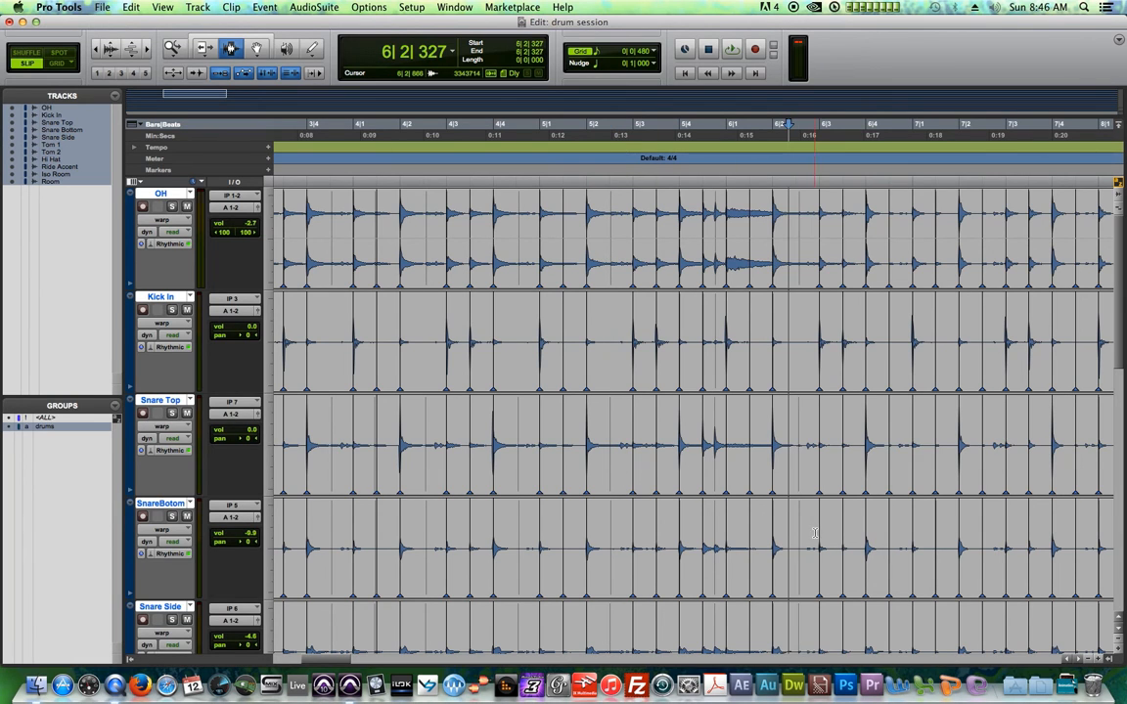
pyautogui.click(885, 448)
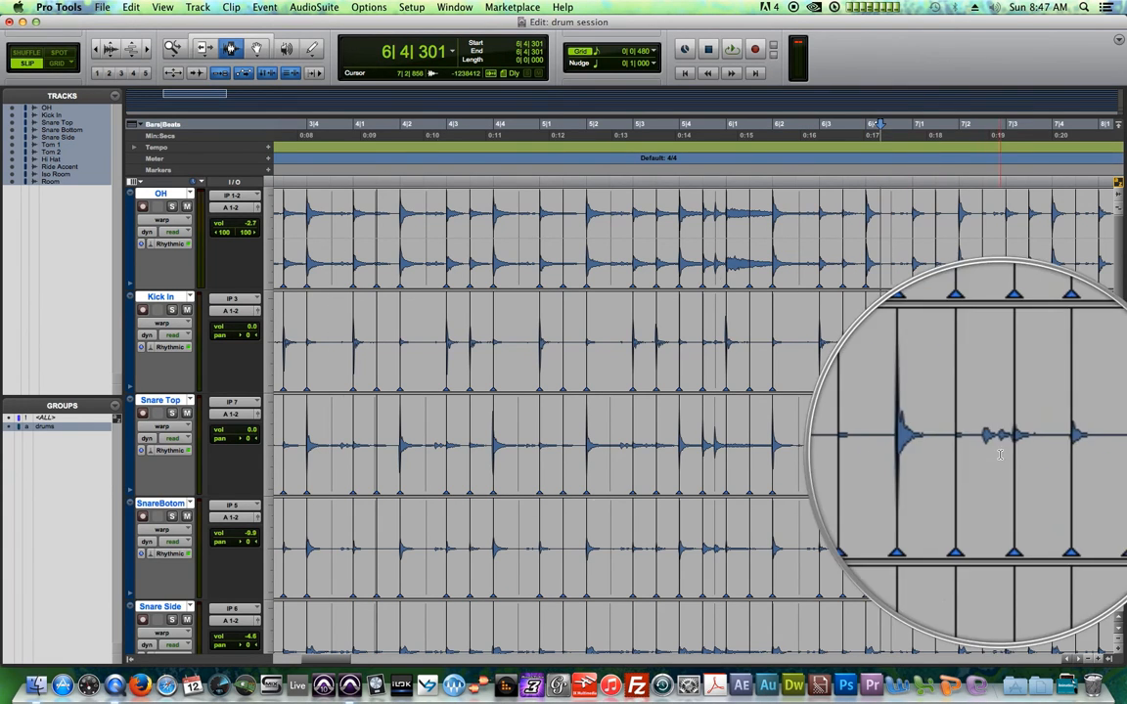
pyautogui.moveTo(982, 453); pyautogui.dragTo(992, 453)
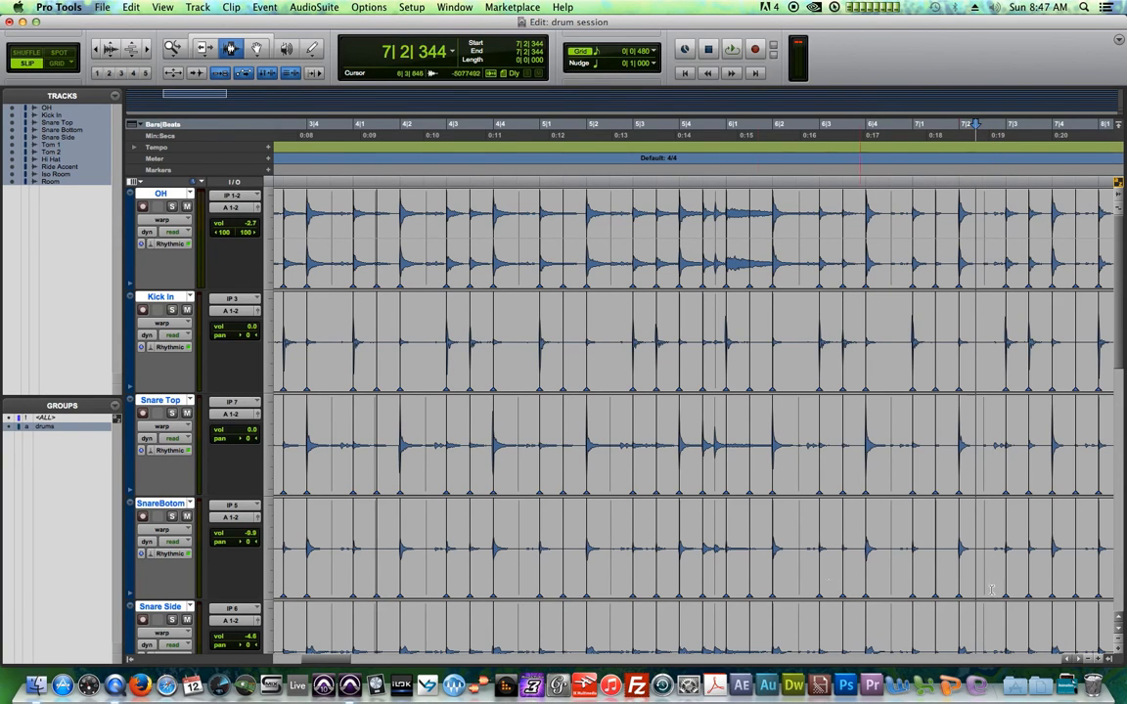
# - Remove the off-beat warp markers just after beats 7|4, 8|2, 8|4, 9|2 and 10|2 on the grouped drum tracks
pyautogui.click(1079, 660)
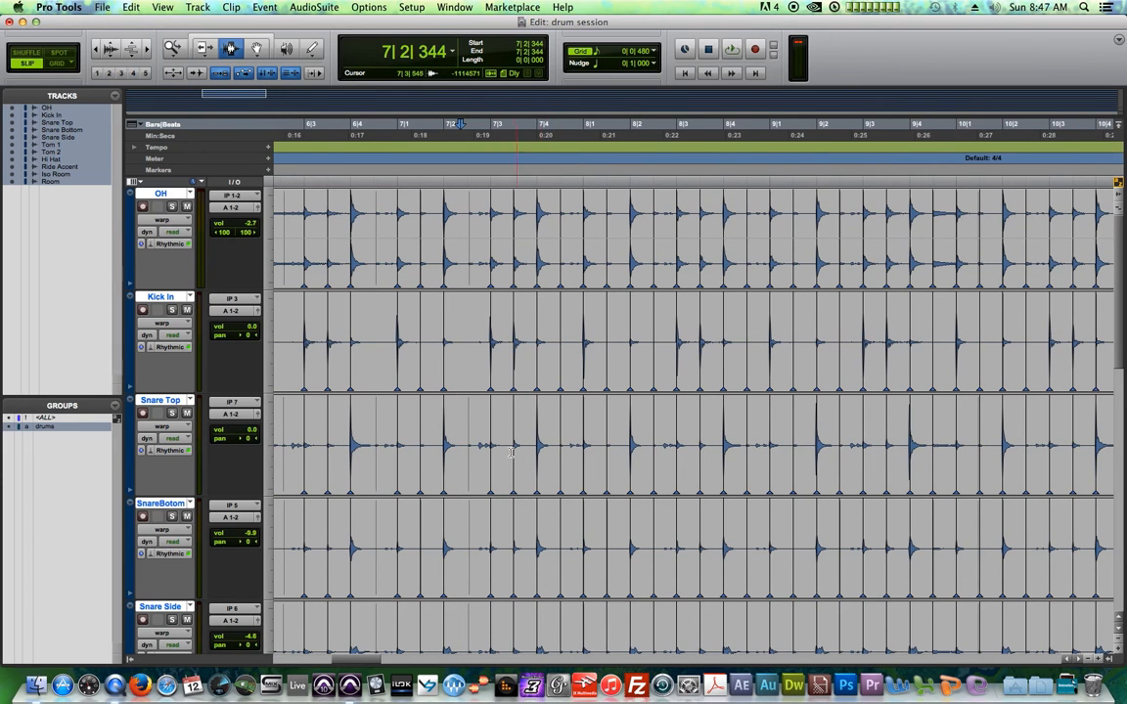
pyautogui.moveTo(551, 447); pyautogui.dragTo(564, 443)
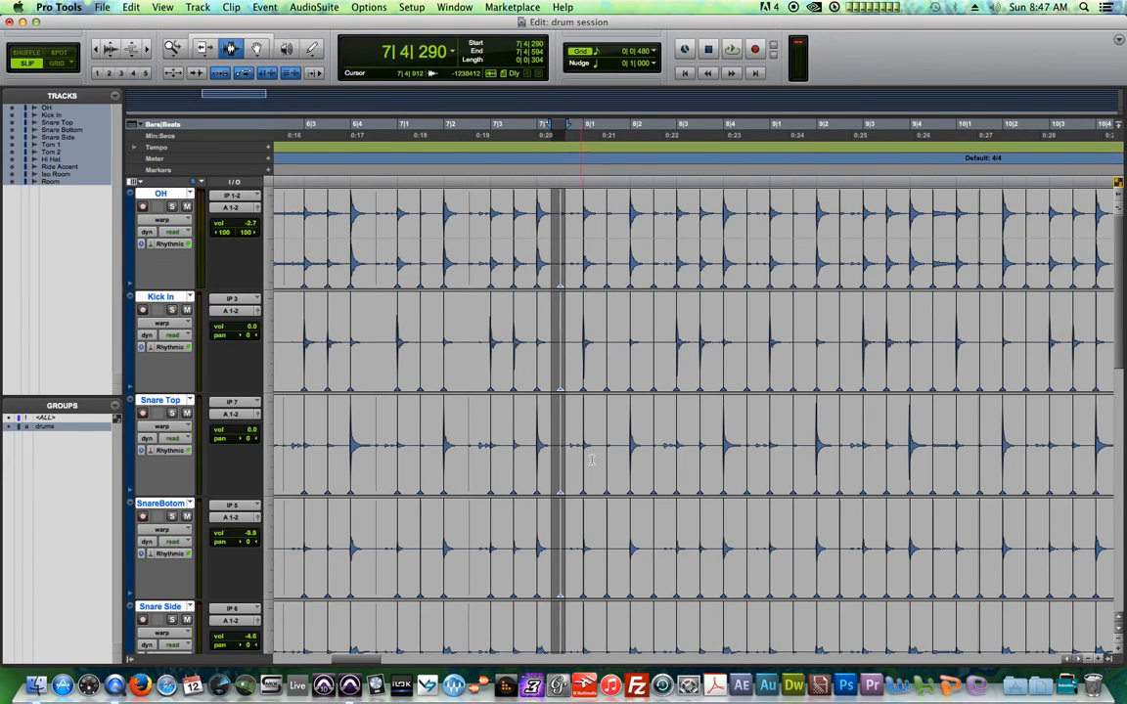
pyautogui.click(554, 447)
pyautogui.moveTo(647, 446); pyautogui.dragTo(654, 447)
pyautogui.press('Delete')
pyautogui.moveTo(738, 446); pyautogui.dragTo(754, 446)
pyautogui.press('Delete')
pyautogui.click(835, 443)
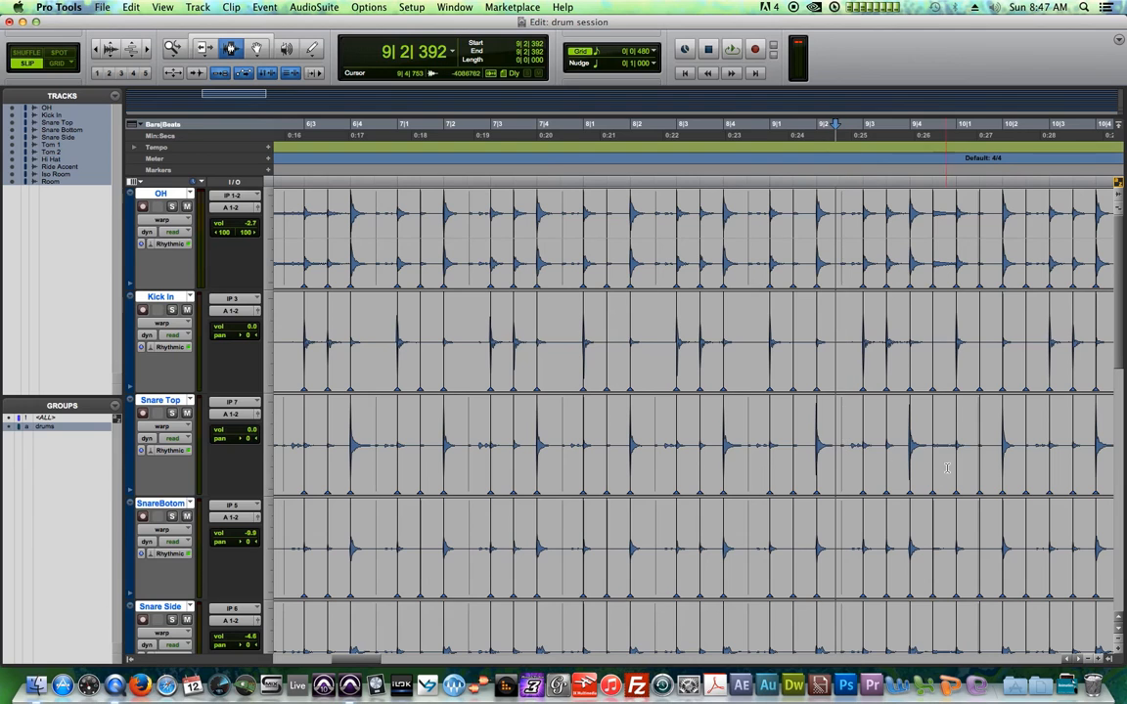
pyautogui.moveTo(1017, 452); pyautogui.dragTo(1032, 454)
pyautogui.press('Delete')
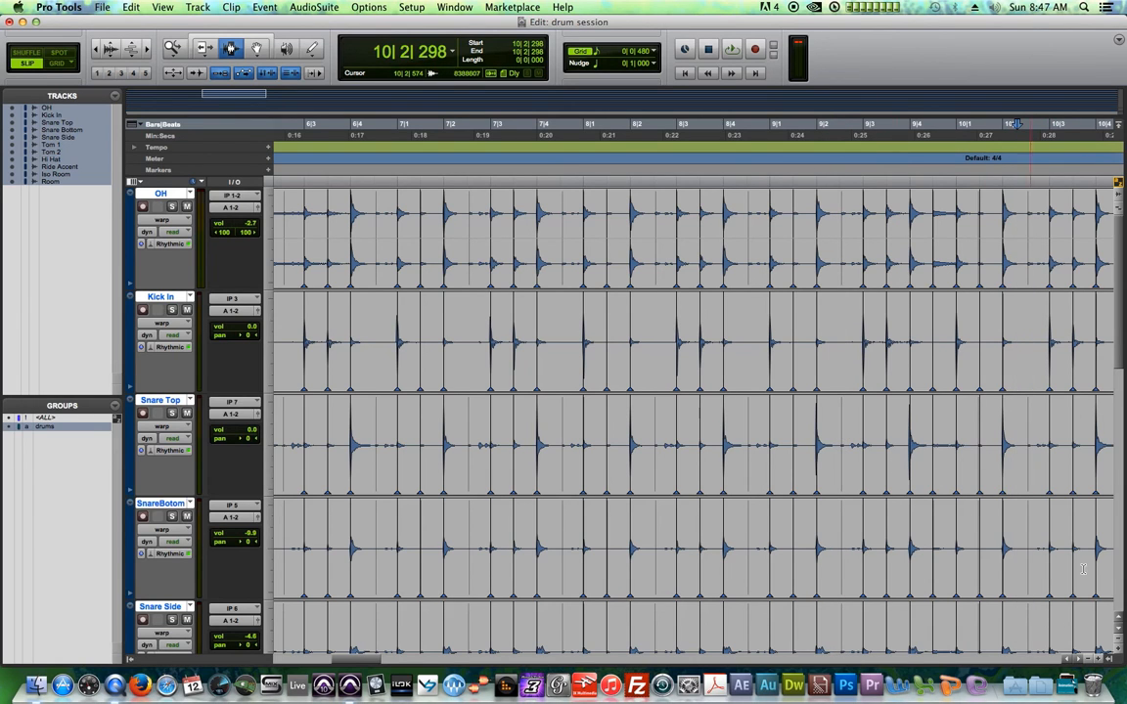
# - Remove the off-beat warp markers just after beats 11|2, 12|2 and 12|4 on the grouped drum tracks
pyautogui.click(1079, 661)
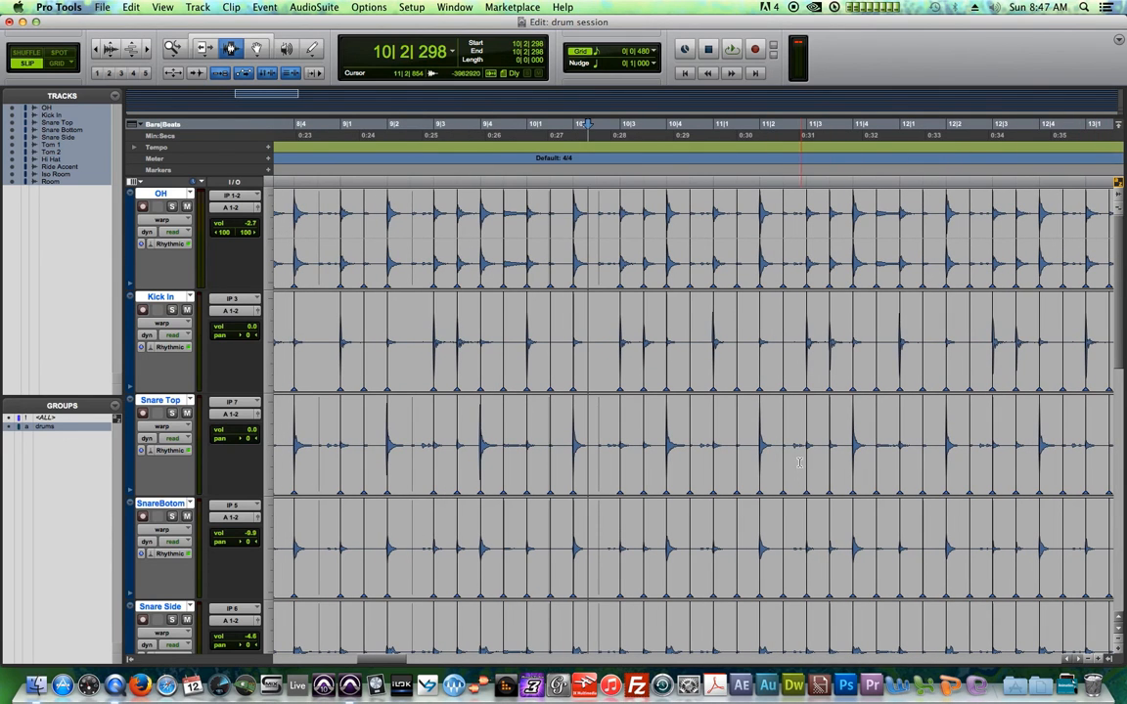
pyautogui.click(780, 449)
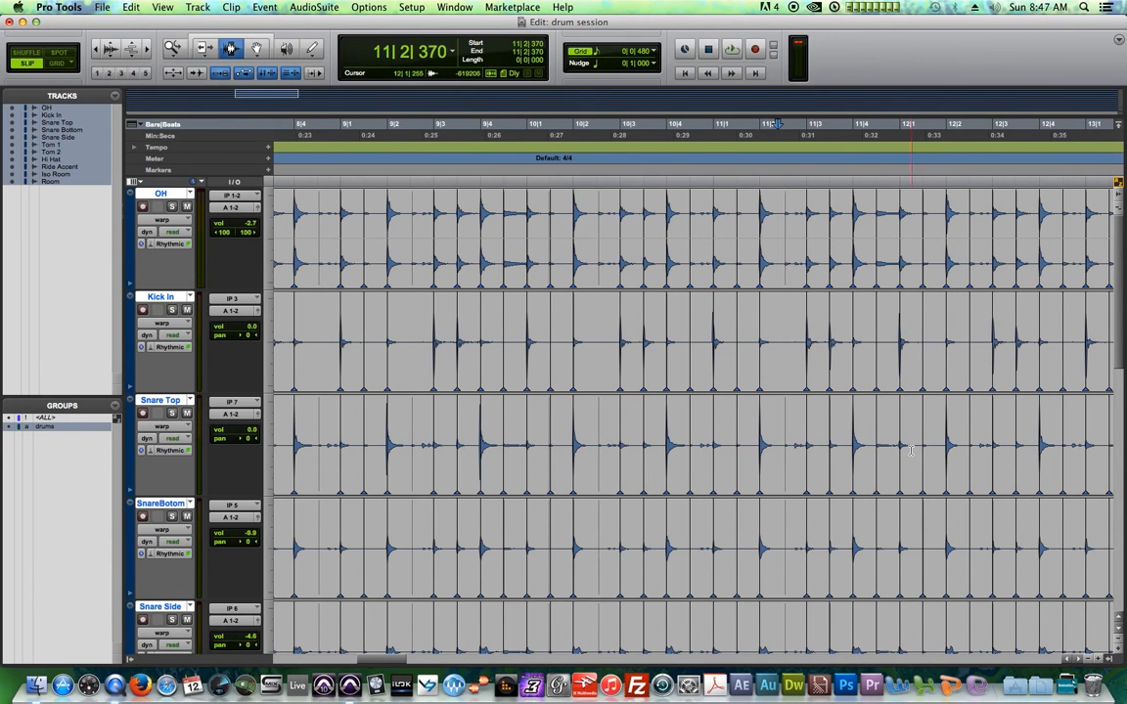
pyautogui.moveTo(962, 455); pyautogui.dragTo(983, 456)
pyautogui.press('Delete')
pyautogui.moveTo(1057, 452); pyautogui.dragTo(1068, 450)
pyautogui.press('Delete')
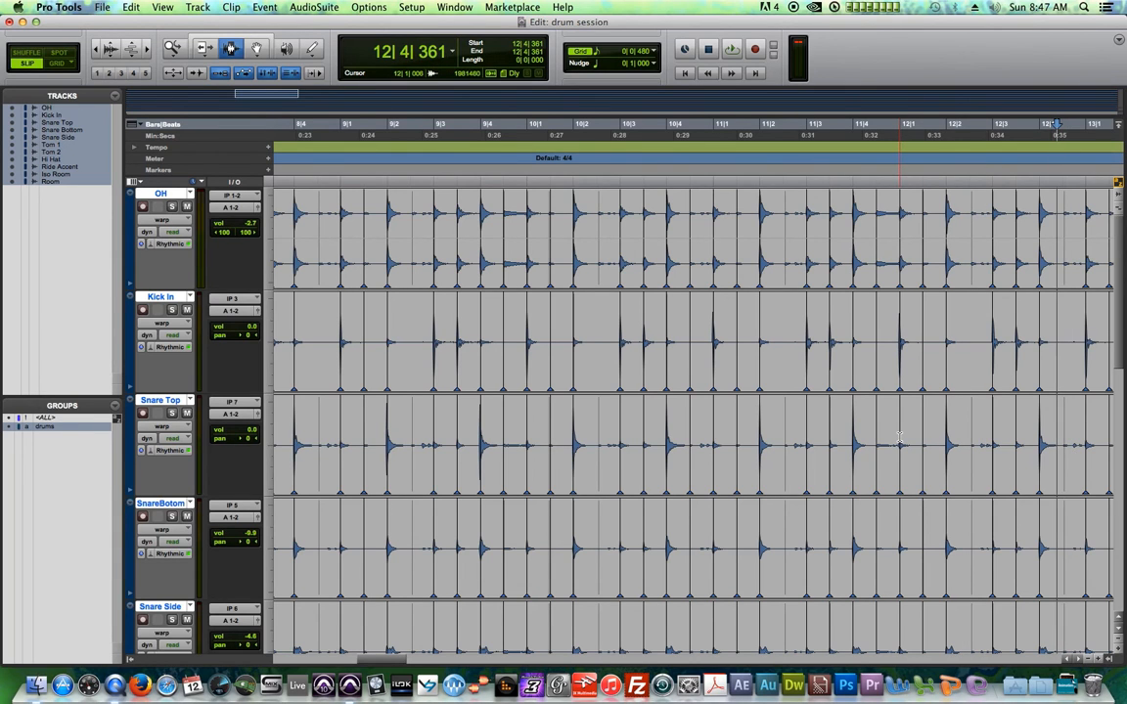
# - Place the cursor at 1|3|029 and switch to the Grabber tool in Grid mode with a 1/16-note (0|0|240) grid
pyautogui.press('Return')
pyautogui.click(368, 146)
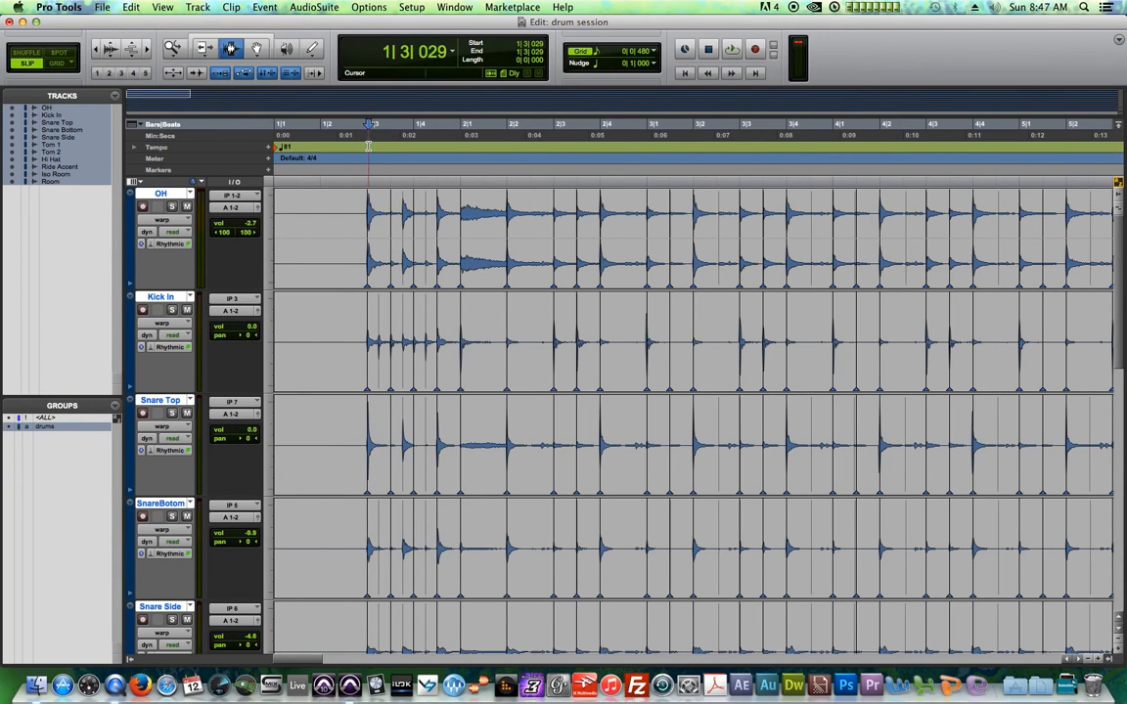
pyautogui.press('t')
pyautogui.press('t')
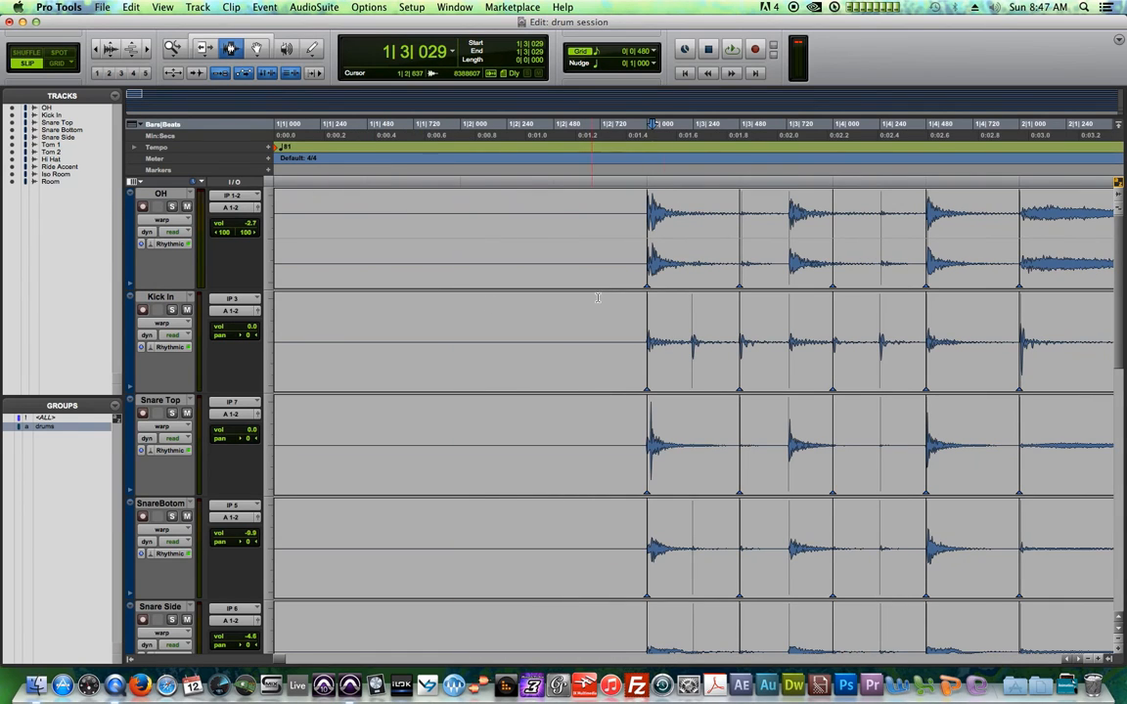
pyautogui.click(256, 51)
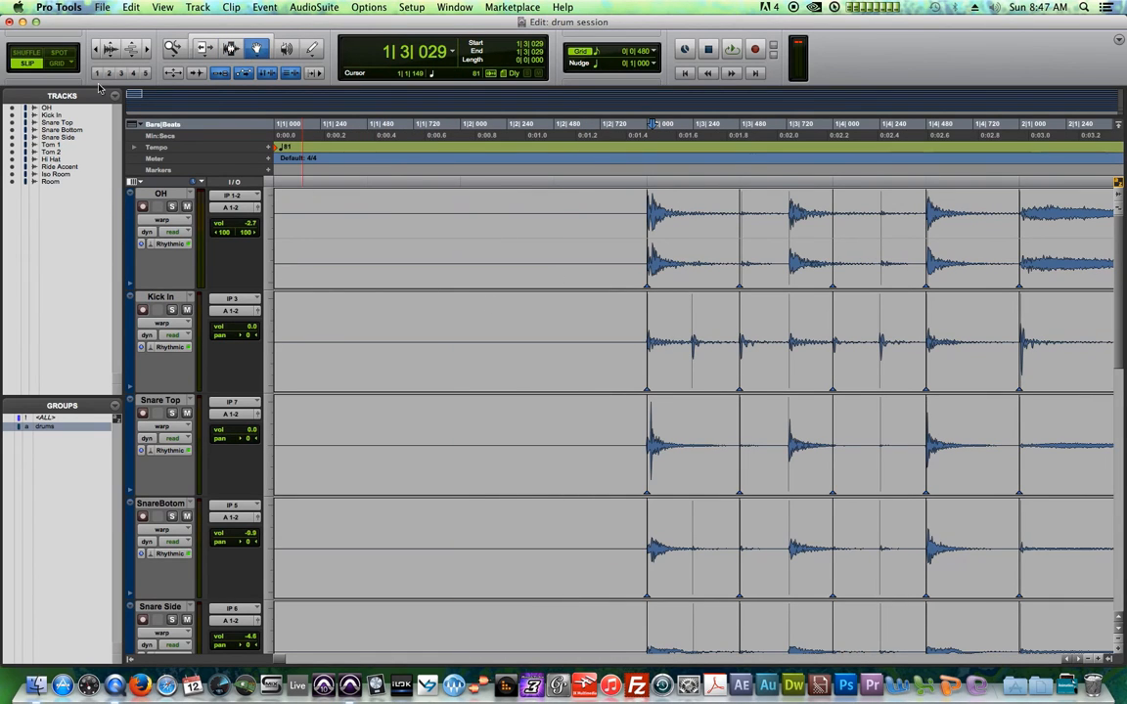
pyautogui.press('F4')
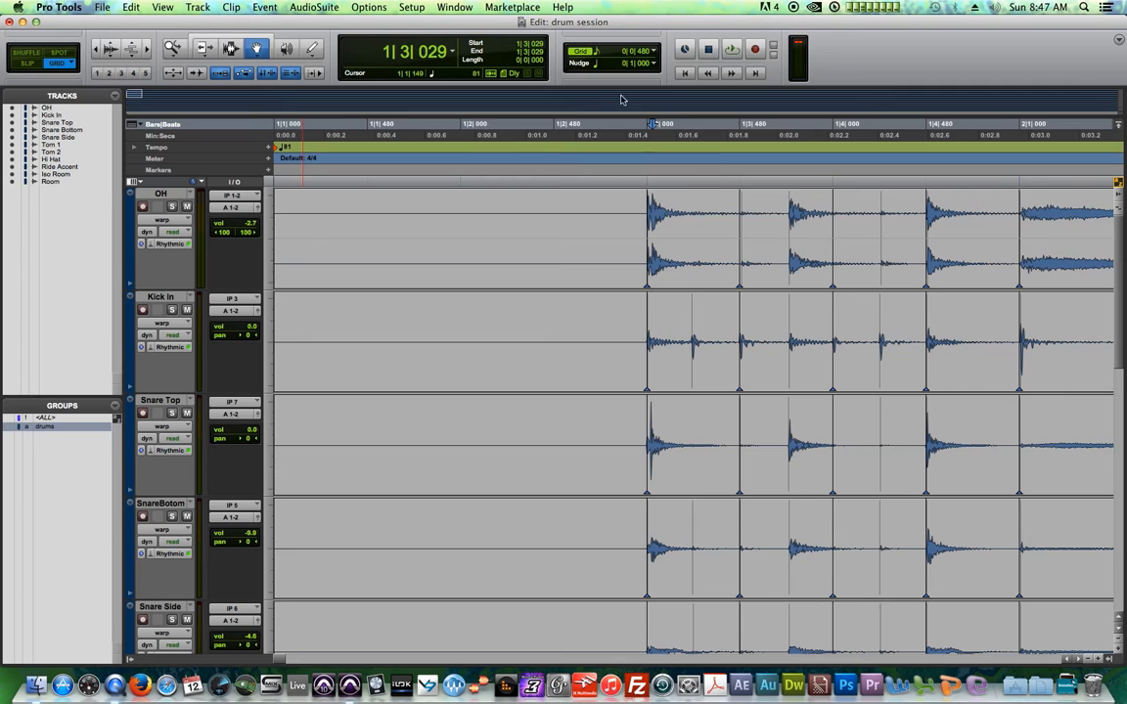
pyautogui.click(599, 57)
pyautogui.click(643, 65)
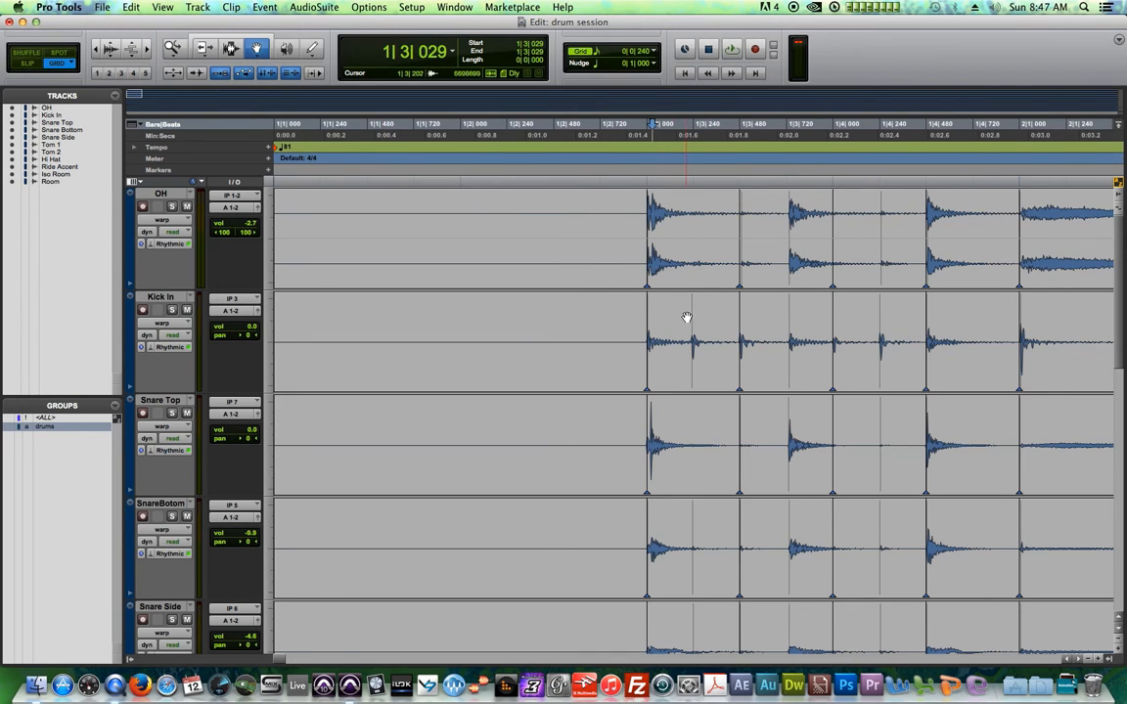
# - Warp the in-between opening-fill hits onto the grid at 1|3|240, 1|3|720 and 1|4|240 on all drum tracks
pyautogui.moveTo(788, 317); pyautogui.dragTo(781, 317)
pyautogui.click(881, 318)
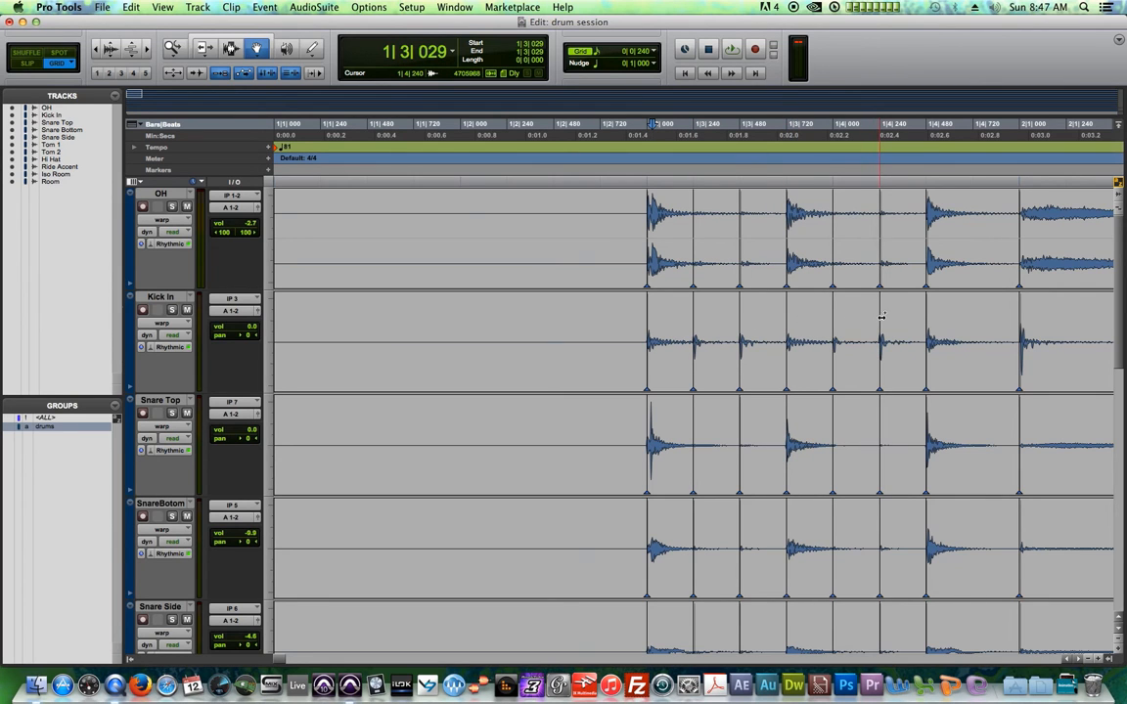
# - Play back the drums from 1|2|480 through bar 6 to check the corrected fill and following groove
pyautogui.press('r')
pyautogui.press('r')
pyautogui.press('r')
pyautogui.click(310, 172)
pyautogui.press('space')
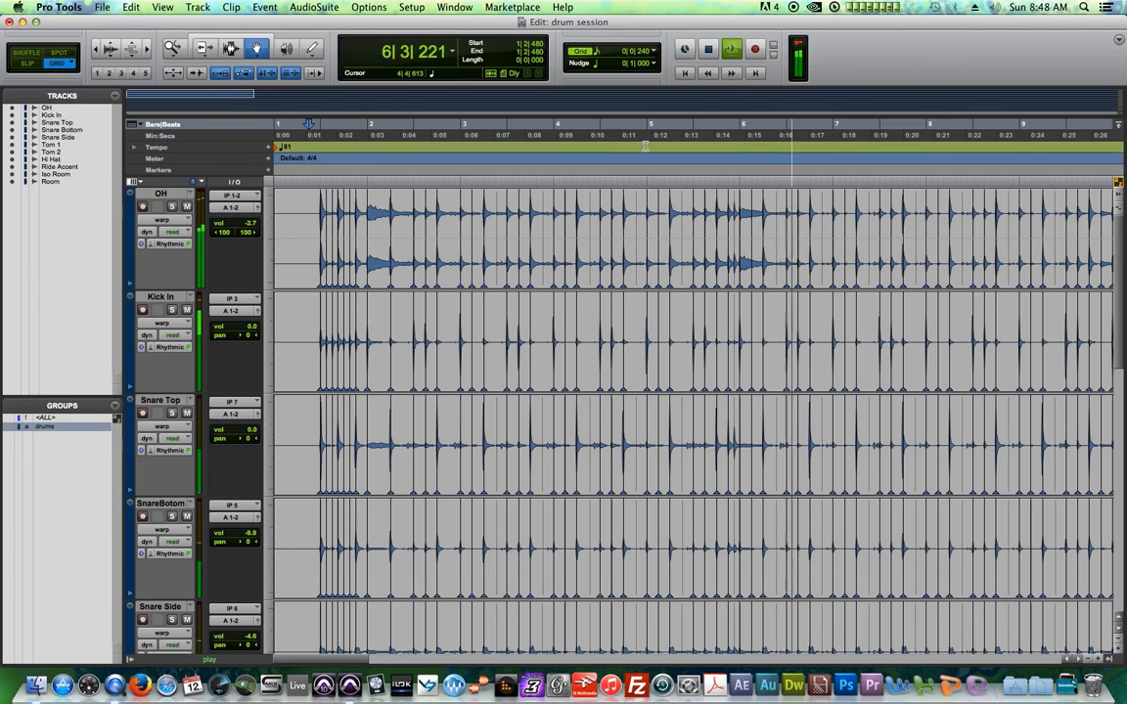
pyautogui.press('space')
# - Warp the fill hit near 5|4|720 onto the 1/16-note grid on all drum tracks
pyautogui.click(731, 161)
pyautogui.press('t')
pyautogui.press('t')
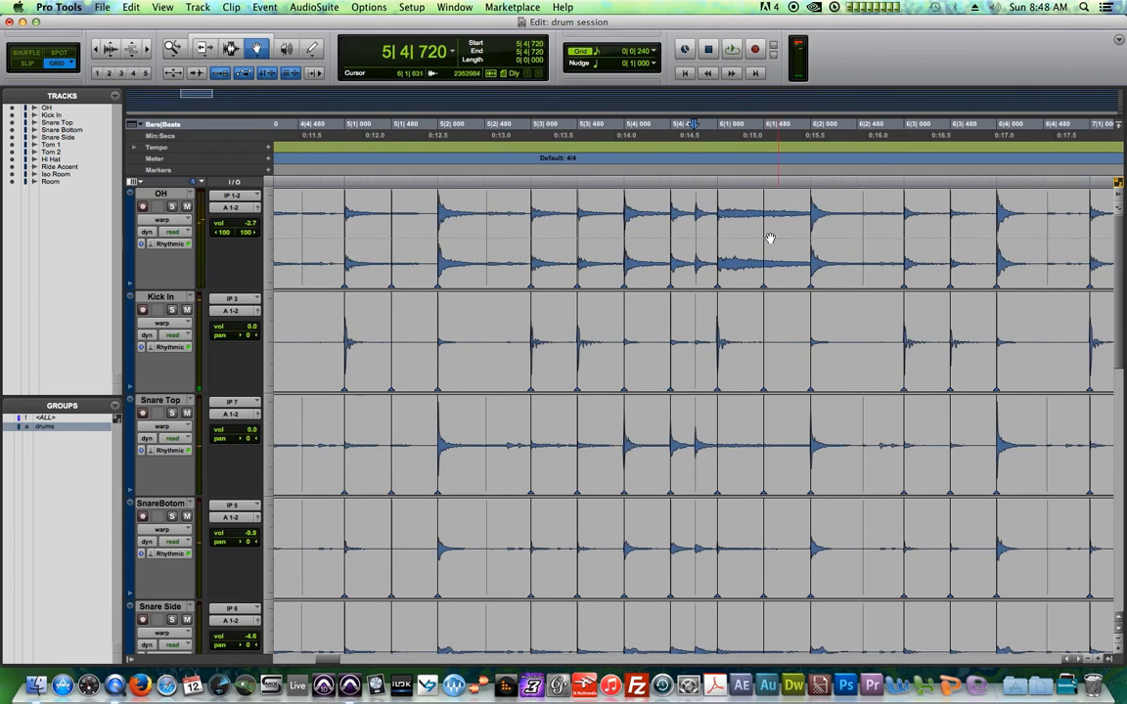
pyautogui.press('t')
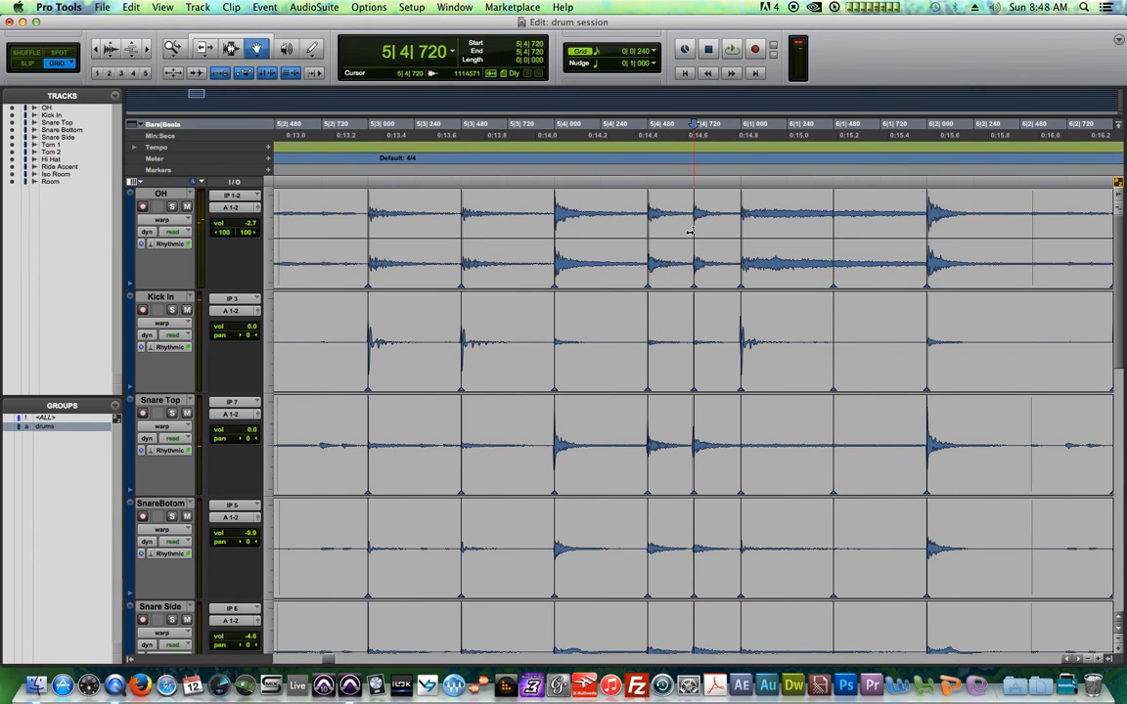
# - Audition the corrected bar 5 fill from 5|4|000 and again from 5|3|480
pyautogui.click(537, 159)
pyautogui.press('space')
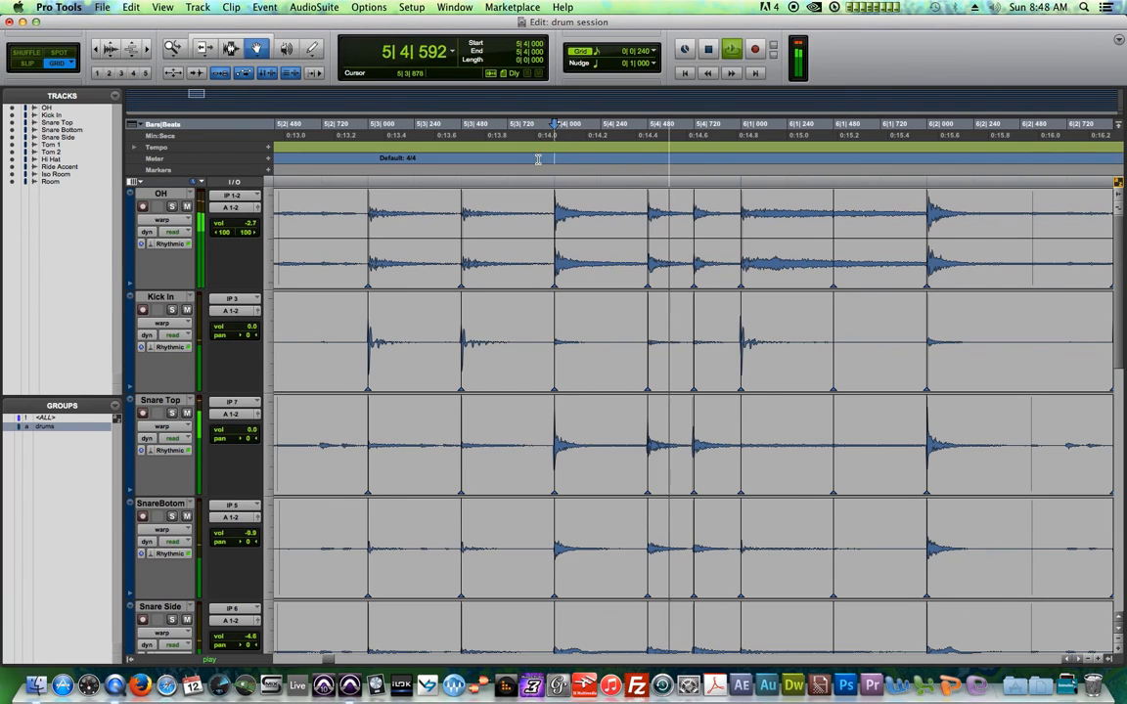
pyautogui.press('space')
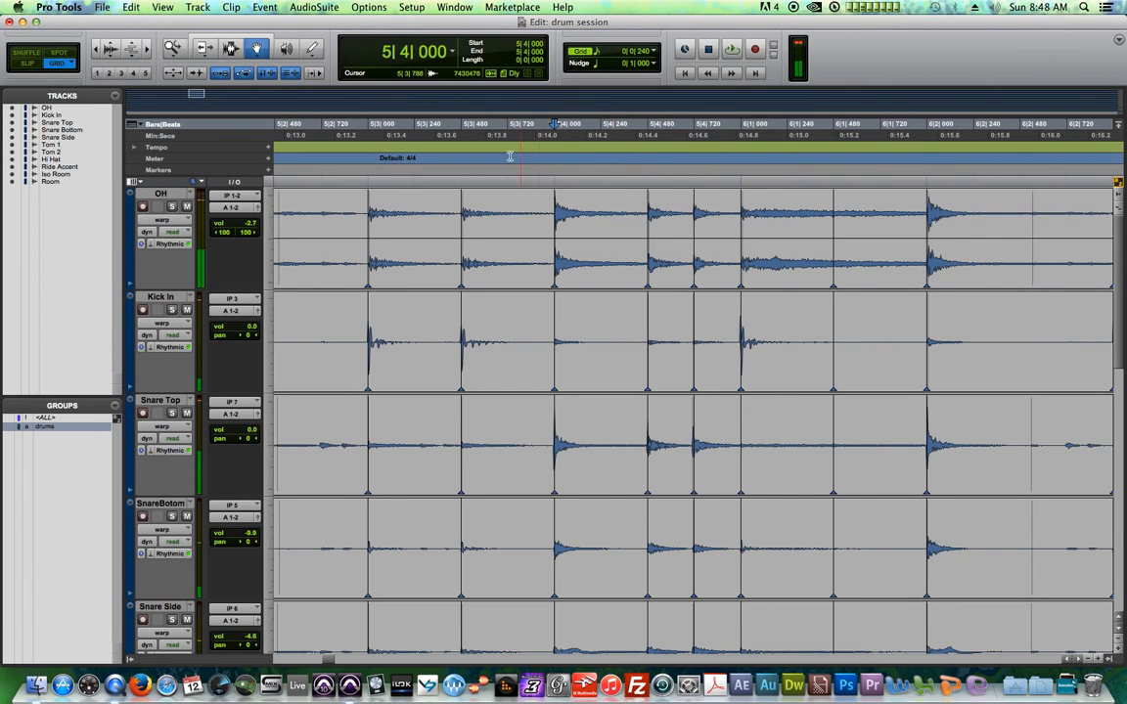
pyautogui.click(445, 148)
pyautogui.press('space')
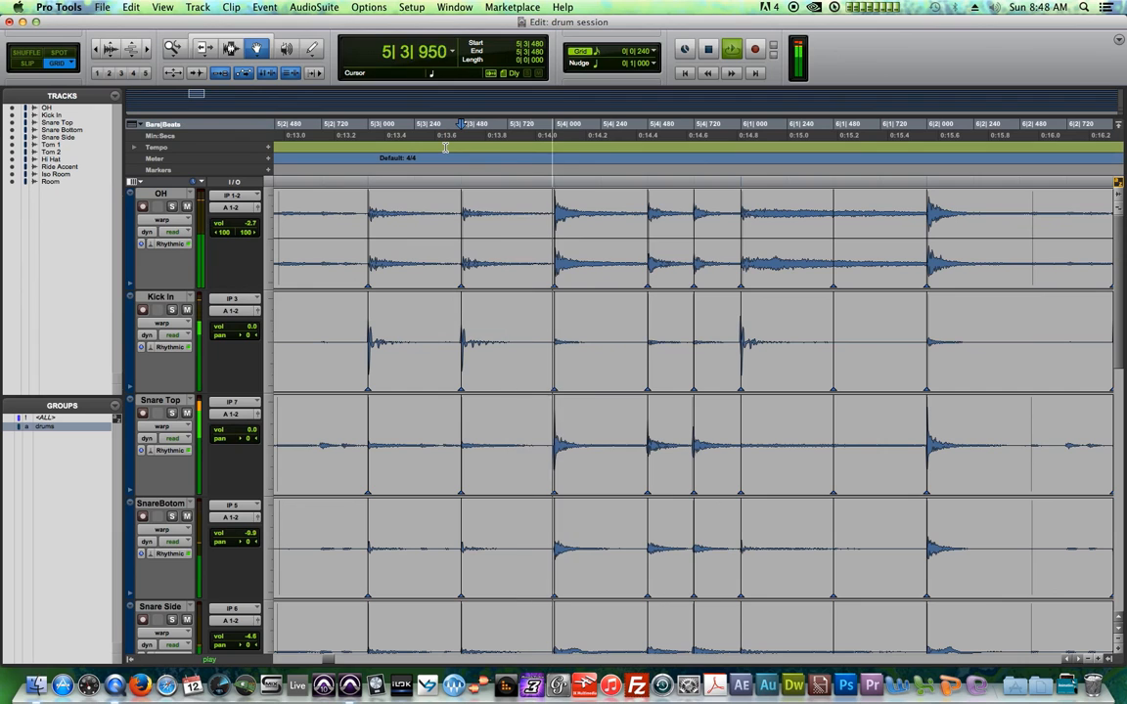
pyautogui.press('space')
# - Select all clips in the session and remove their warp markers
pyautogui.press('super+a')
pyautogui.rightClick(596, 264)
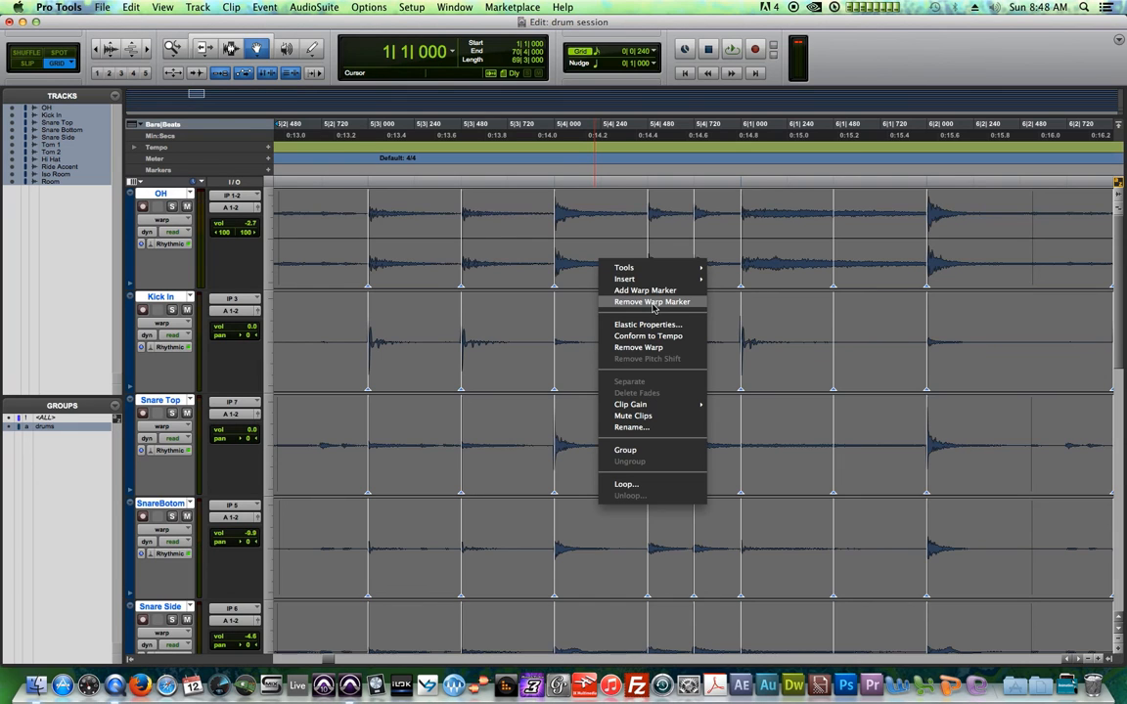
pyautogui.click(654, 304)
# - Play back the unwarped drums from 5|3|000 to hear the original fill timing
pyautogui.click(357, 163)
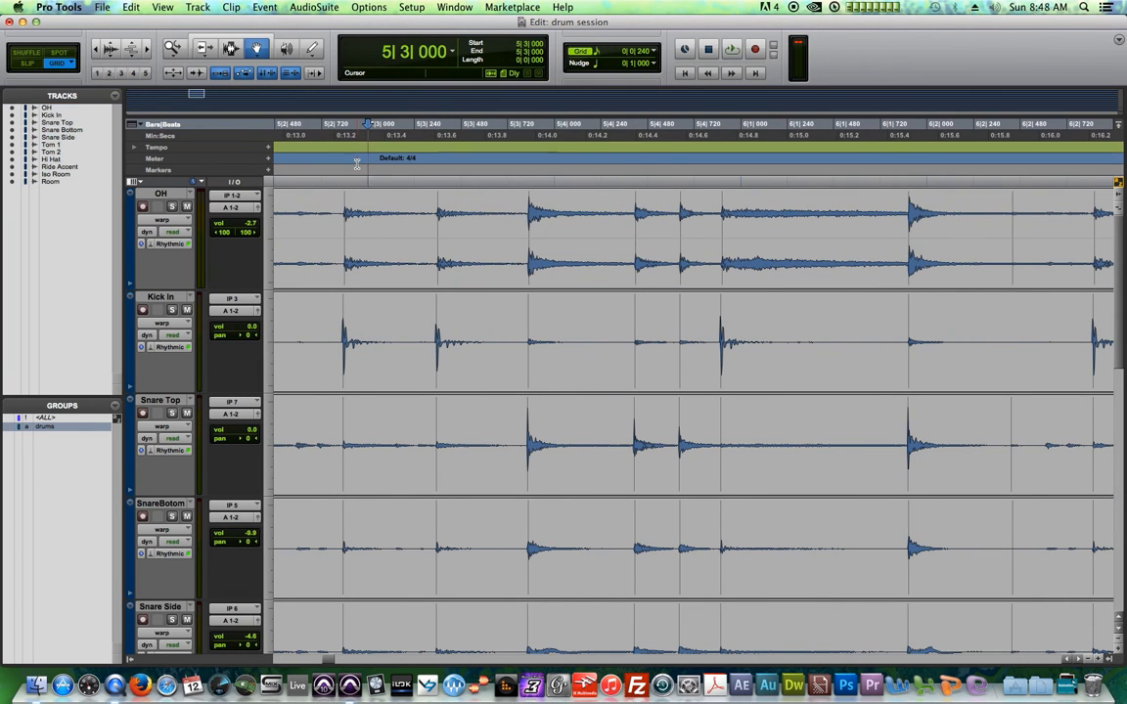
pyautogui.press('space')
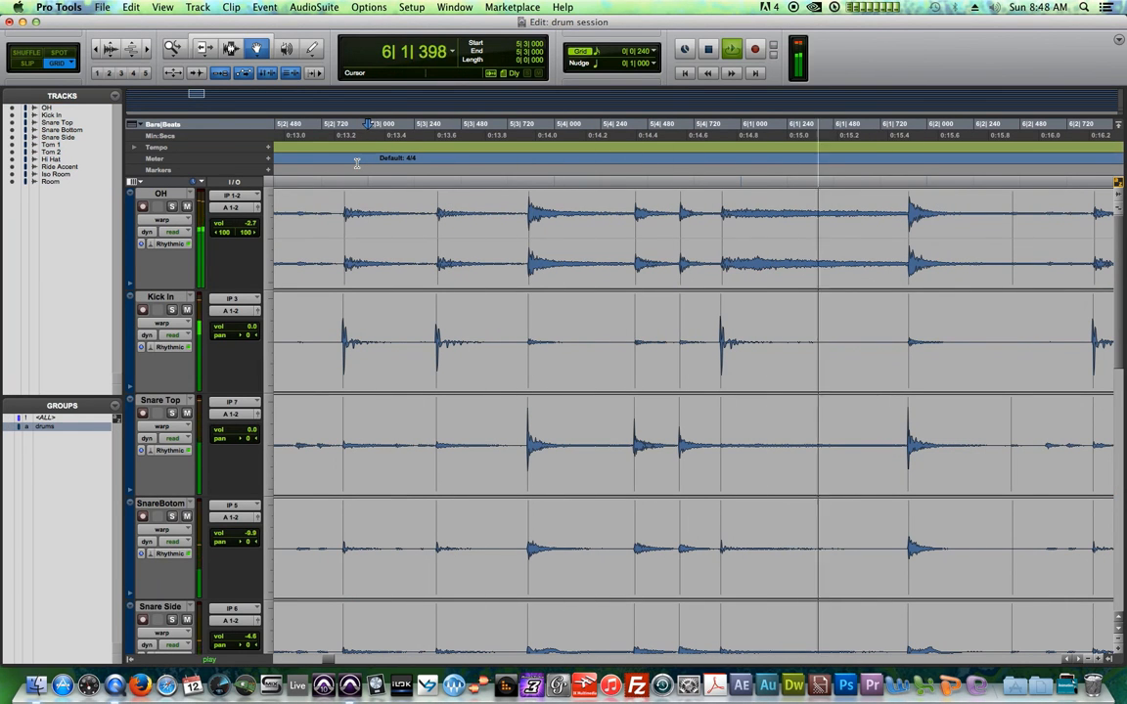
# - Undo the warp removal on all tracks and play the corrected fill from 5|3|000
pyautogui.press('space')
pyautogui.press('super+z')
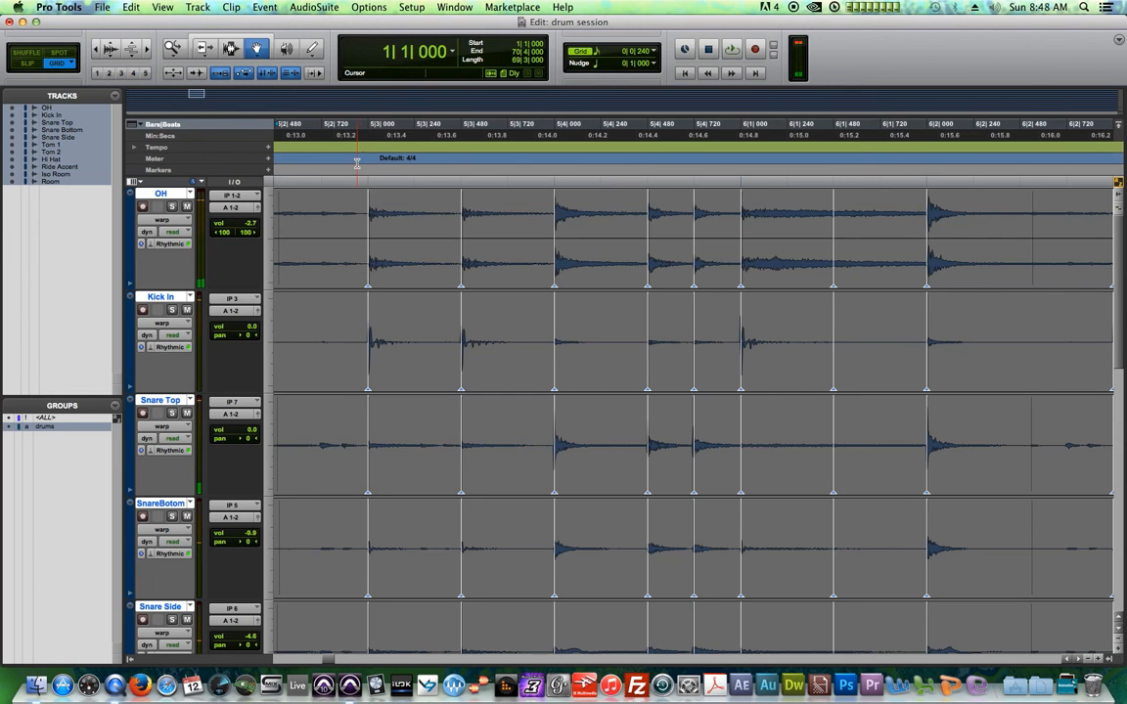
pyautogui.click(360, 156)
pyautogui.press('space')
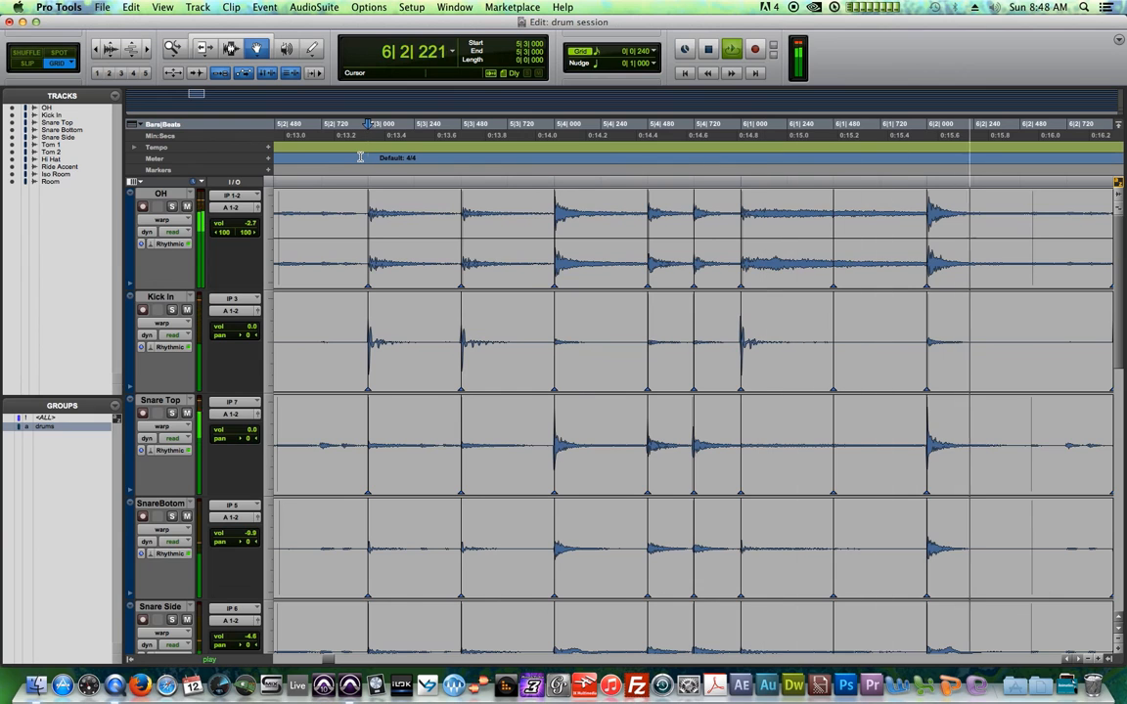
pyautogui.press('space')
# - Select all clips and switch the drum tracks to waveform view, showing the whole performance
pyautogui.press('r')
pyautogui.press('r')
pyautogui.press('r')
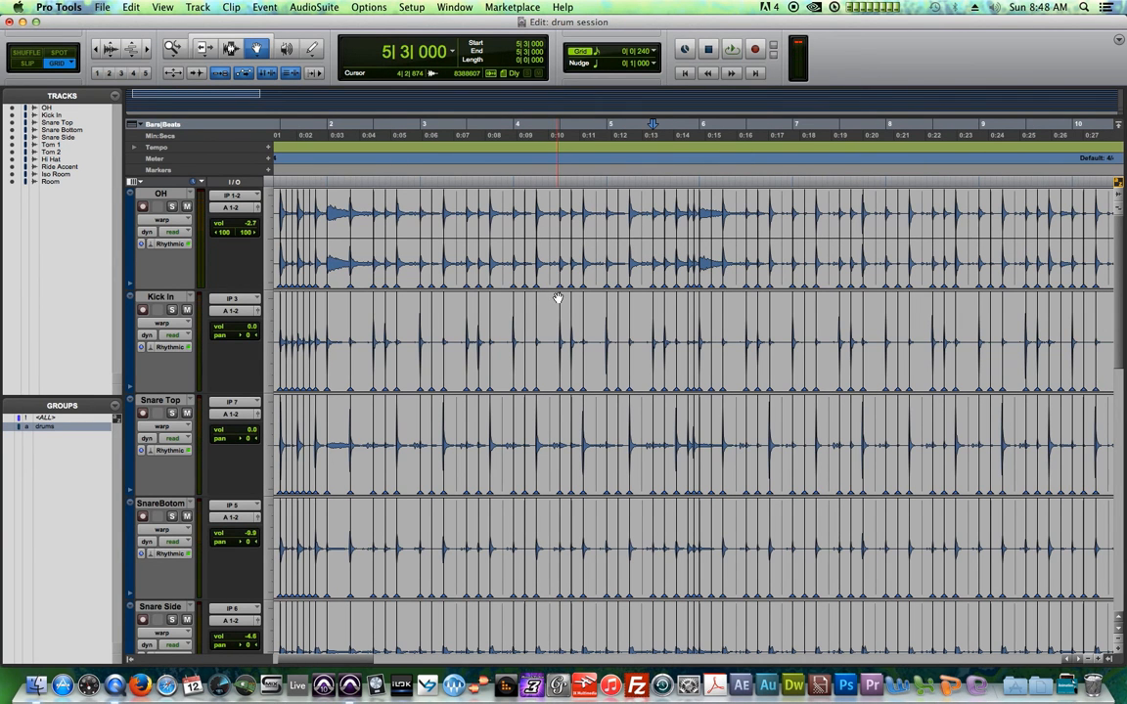
pyautogui.press('r')
pyautogui.press('r')
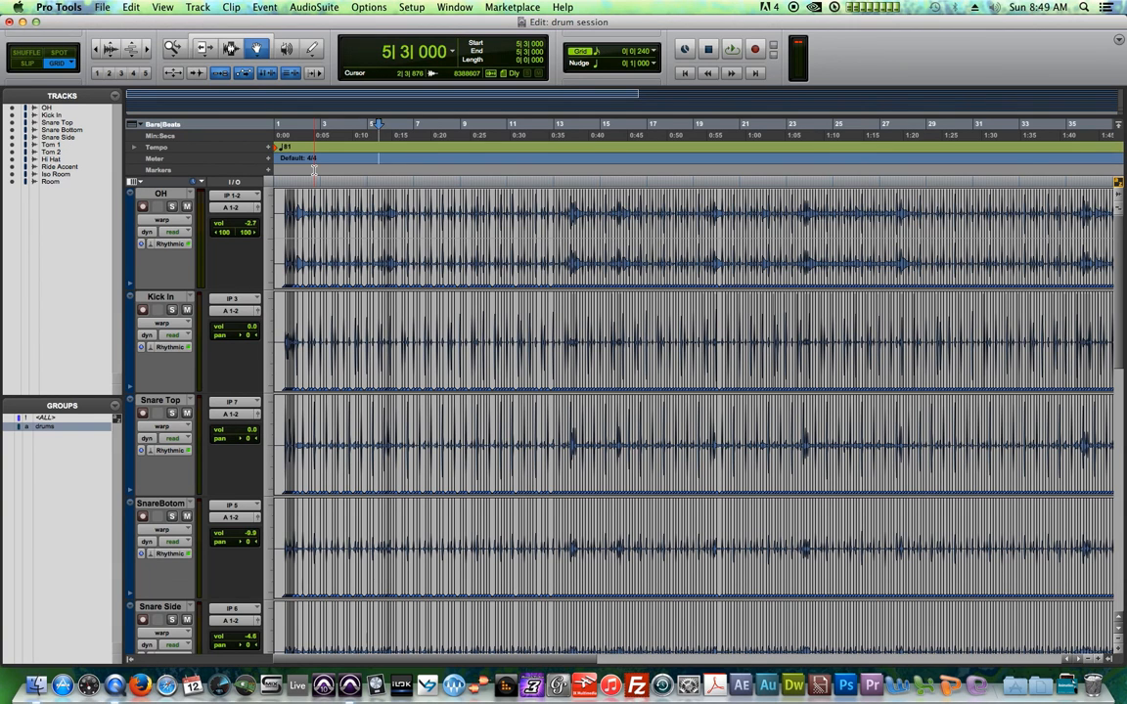
pyautogui.press('r')
pyautogui.press('r')
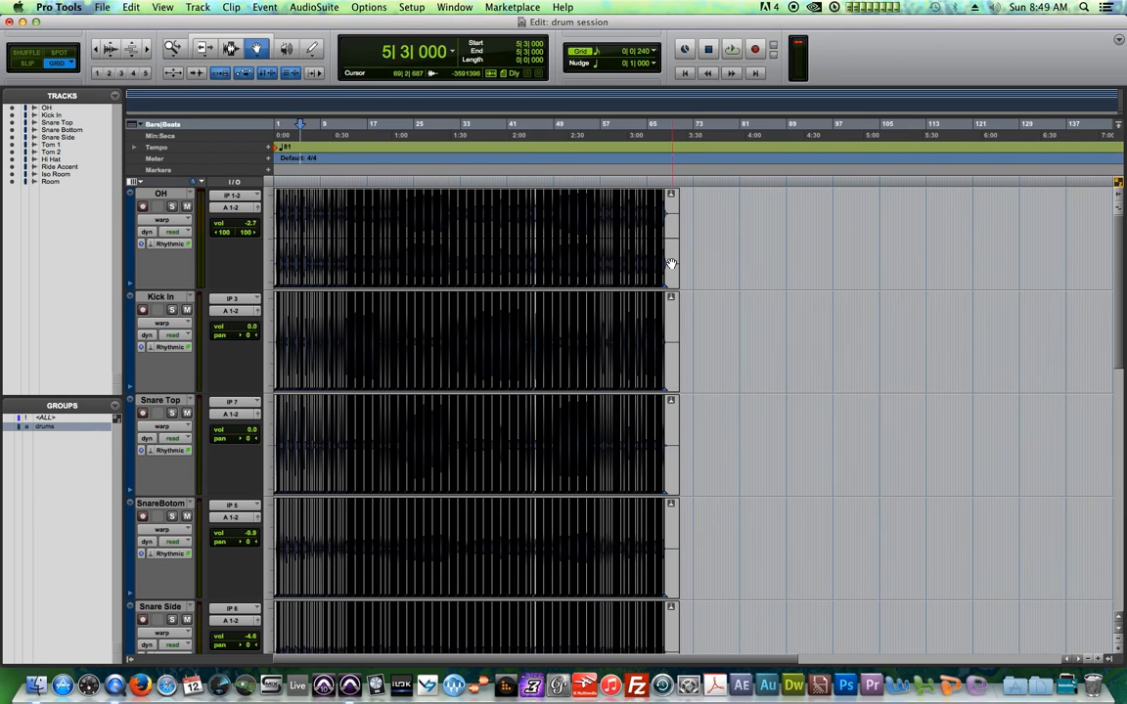
pyautogui.press('super+a')
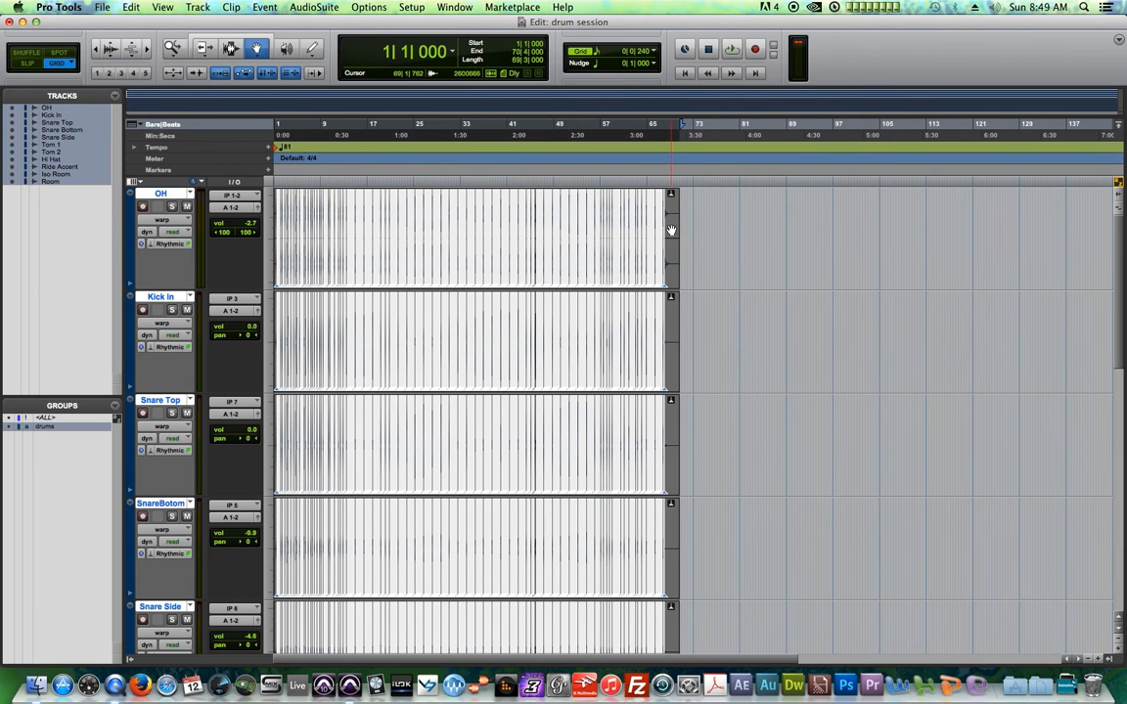
pyautogui.click(154, 219)
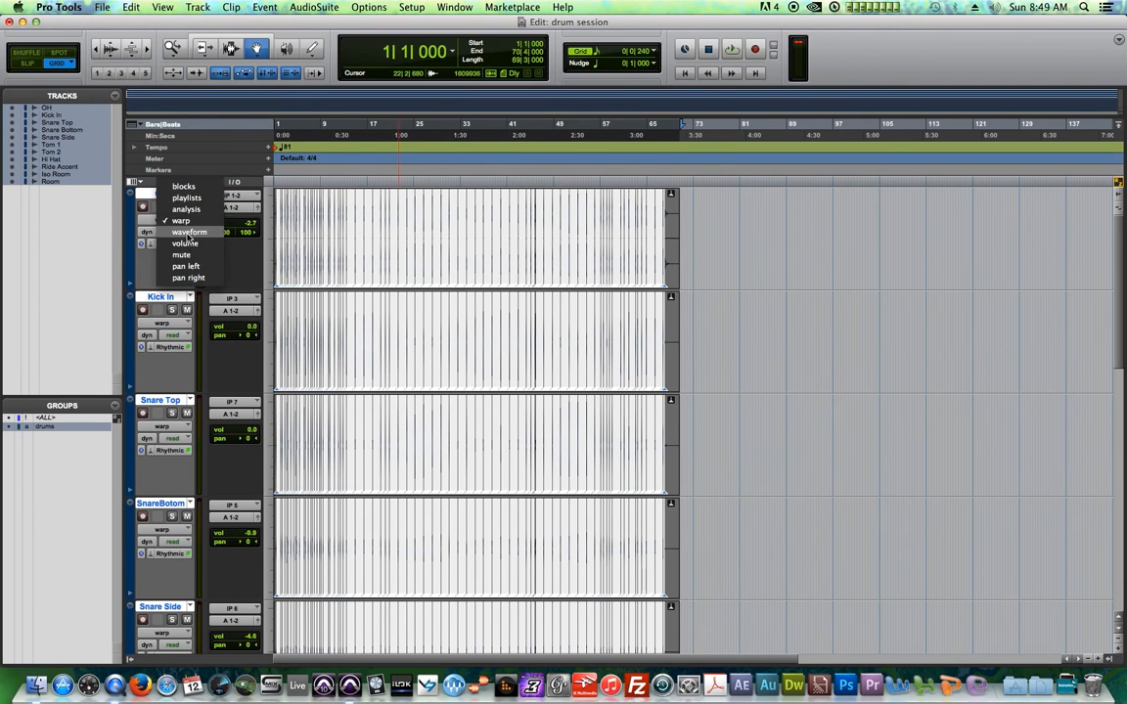
pyautogui.click(165, 232)
pyautogui.rightClick(563, 245)
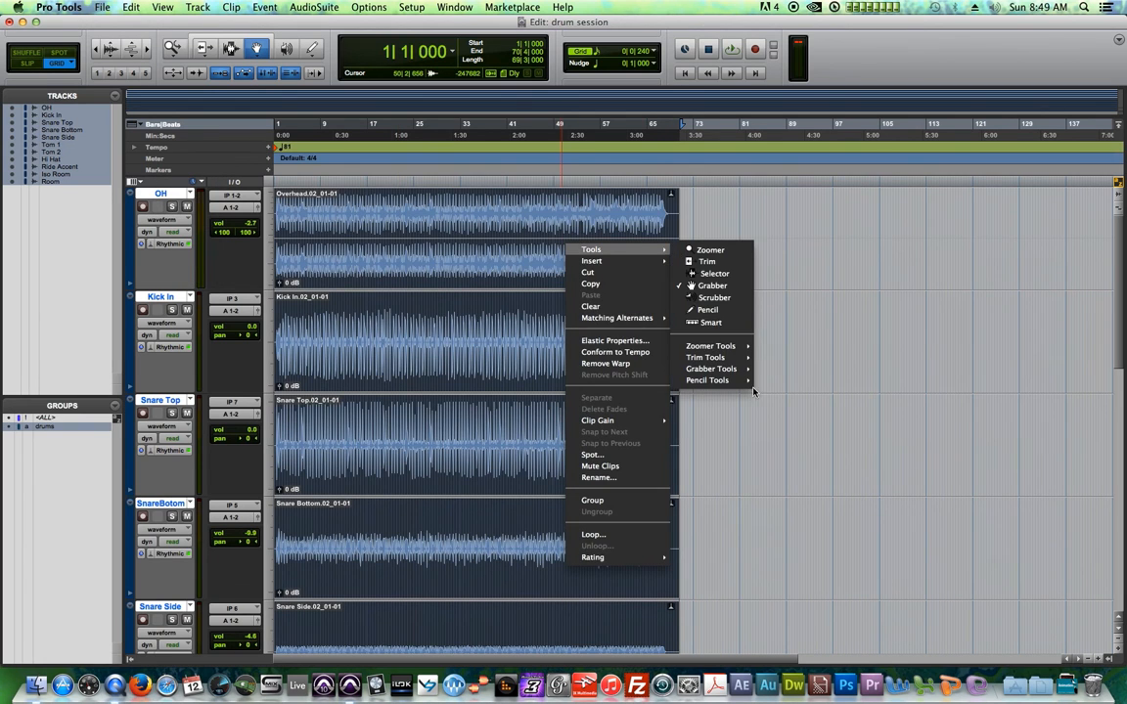
pyautogui.click(546, 252)
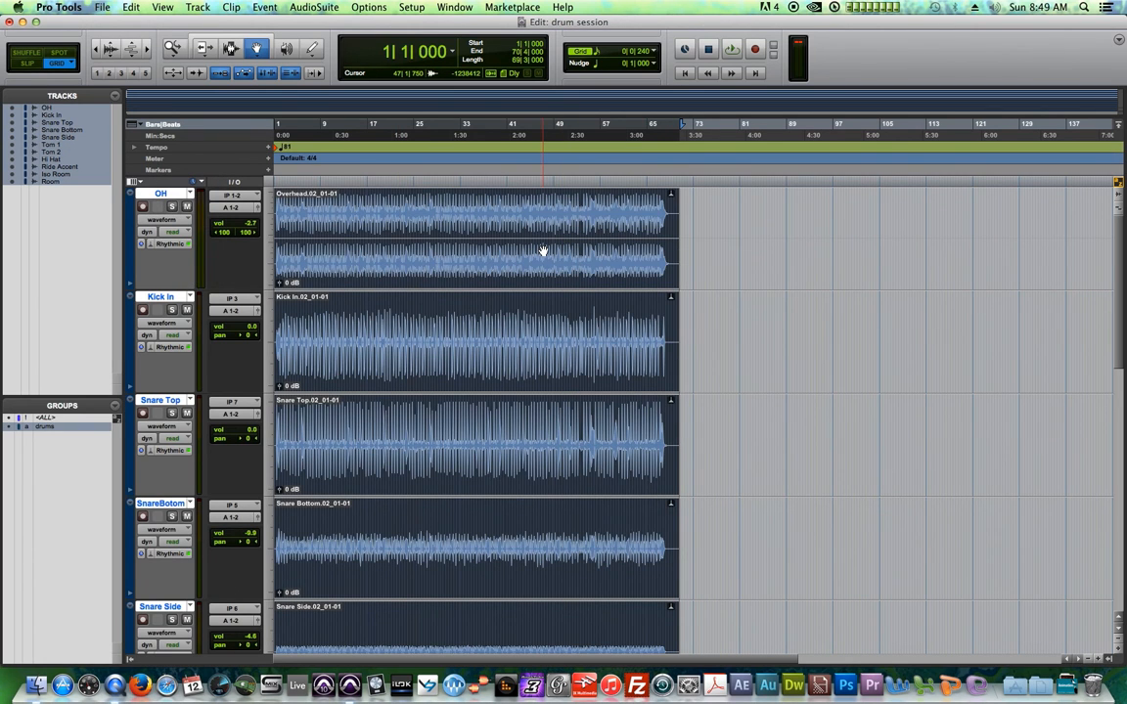
# - Disable Elastic Audio on the grouped drum tracks, committing the warped clips to disk
pyautogui.press('super+a')
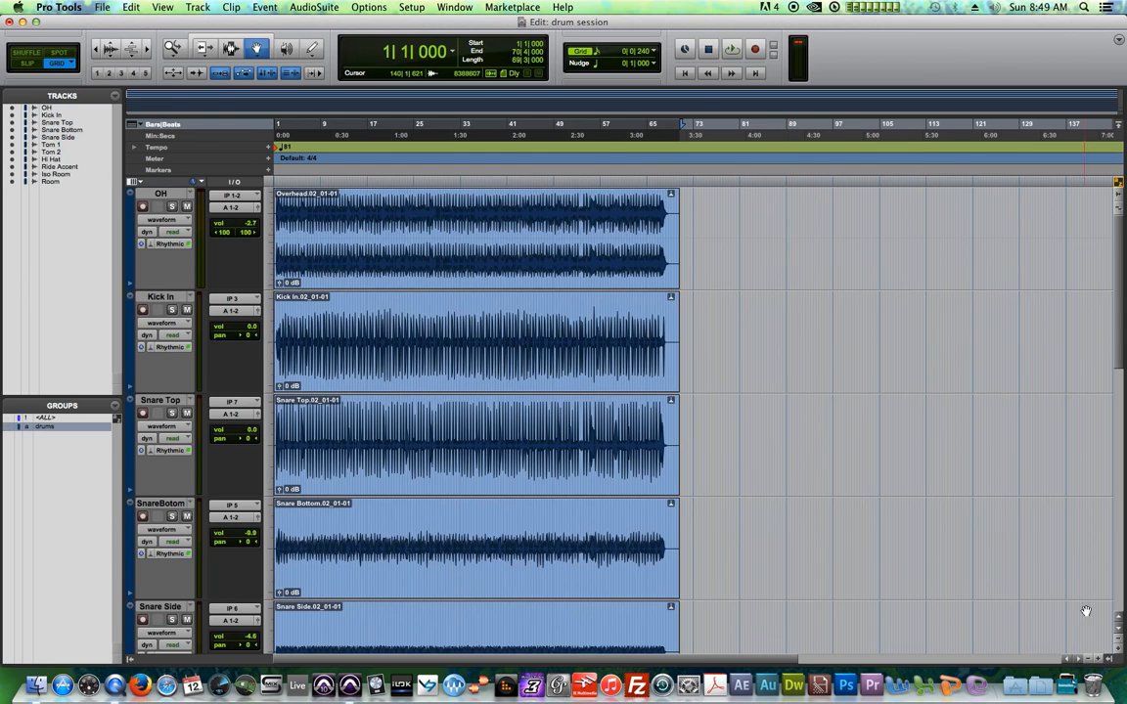
pyautogui.click(1119, 641)
pyautogui.click(1119, 641)
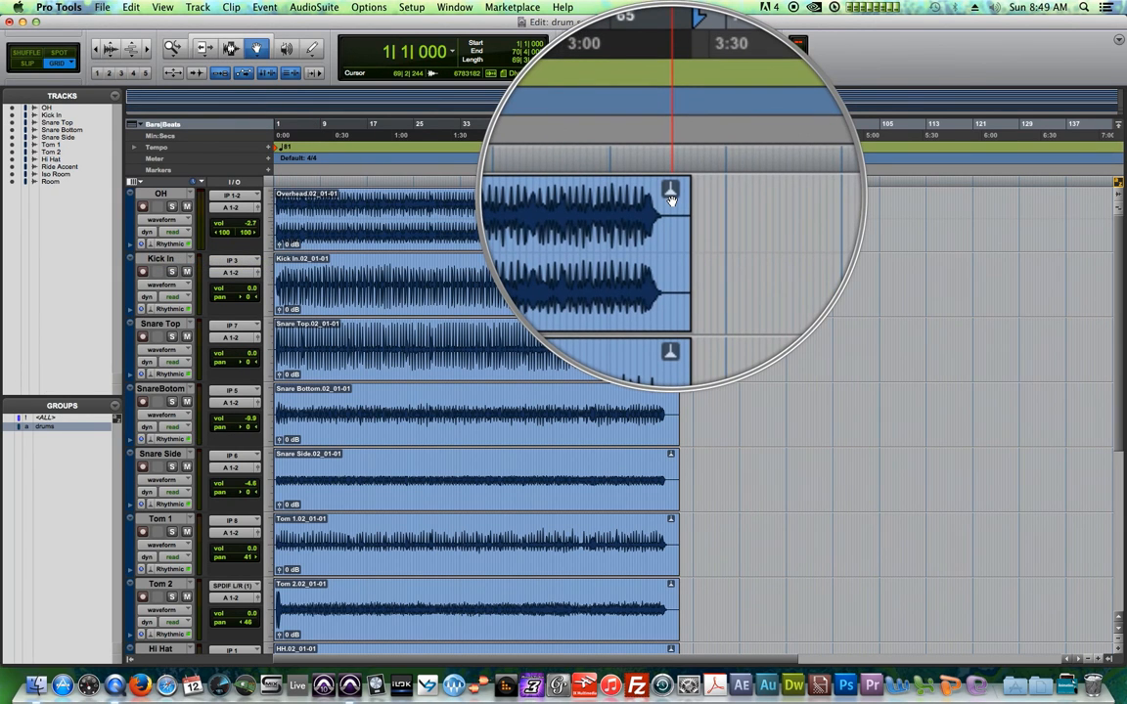
pyautogui.click(169, 243)
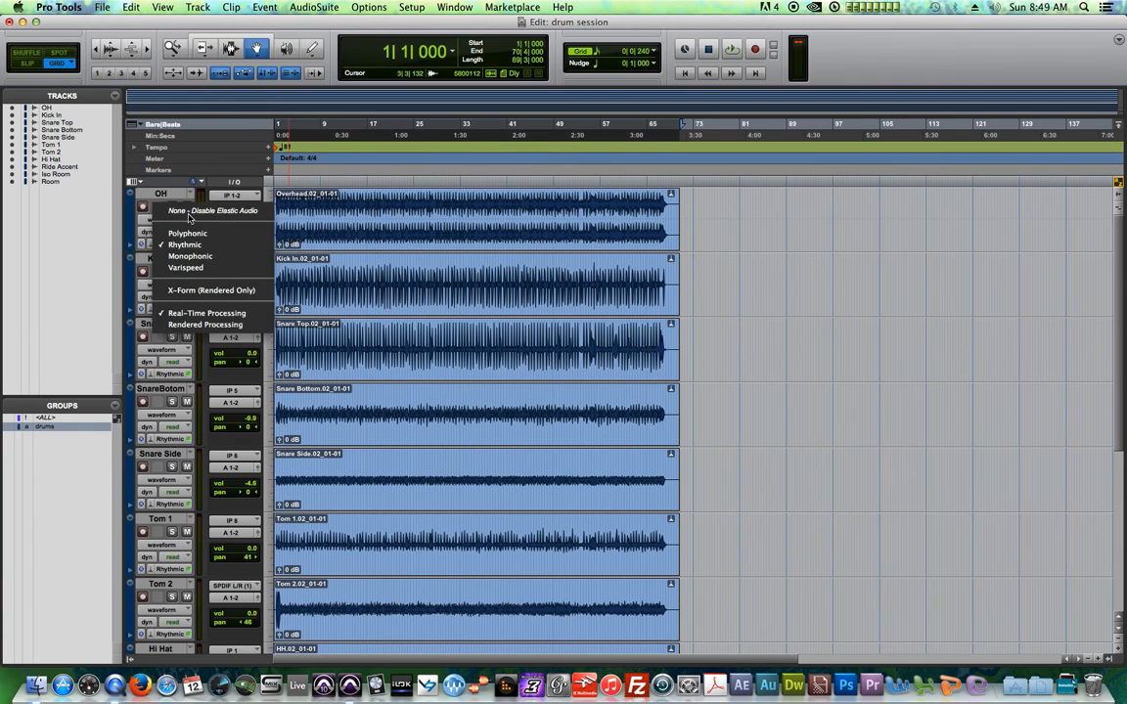
pyautogui.click(189, 215)
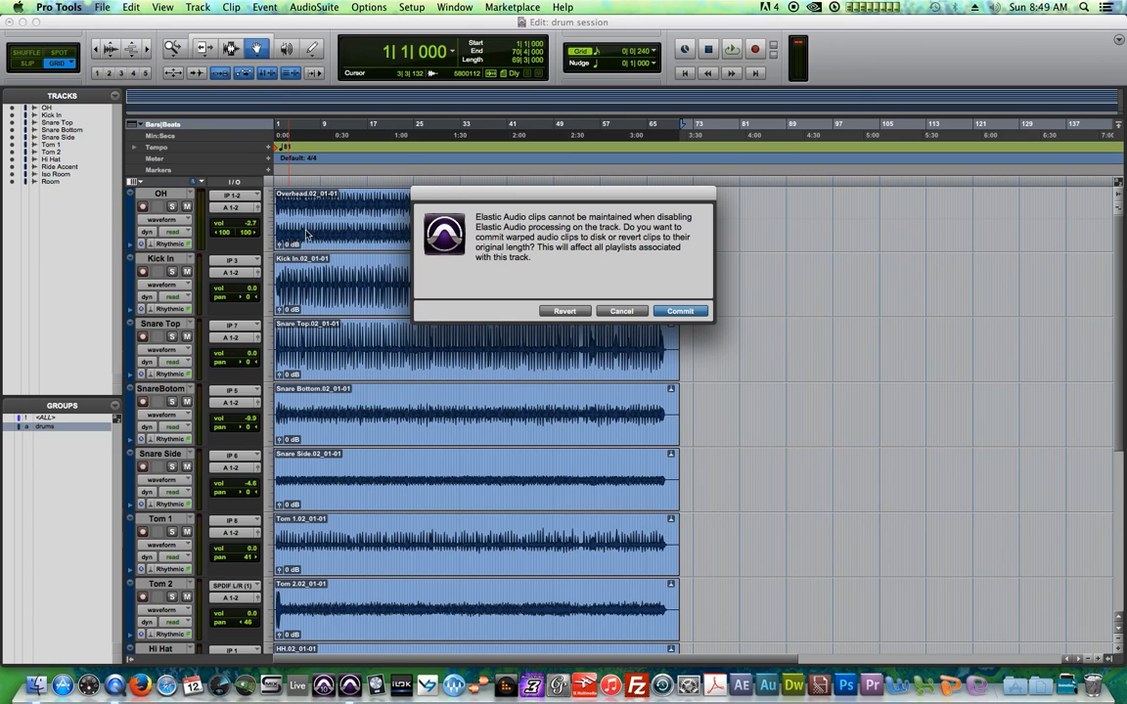
pyautogui.click(696, 313)
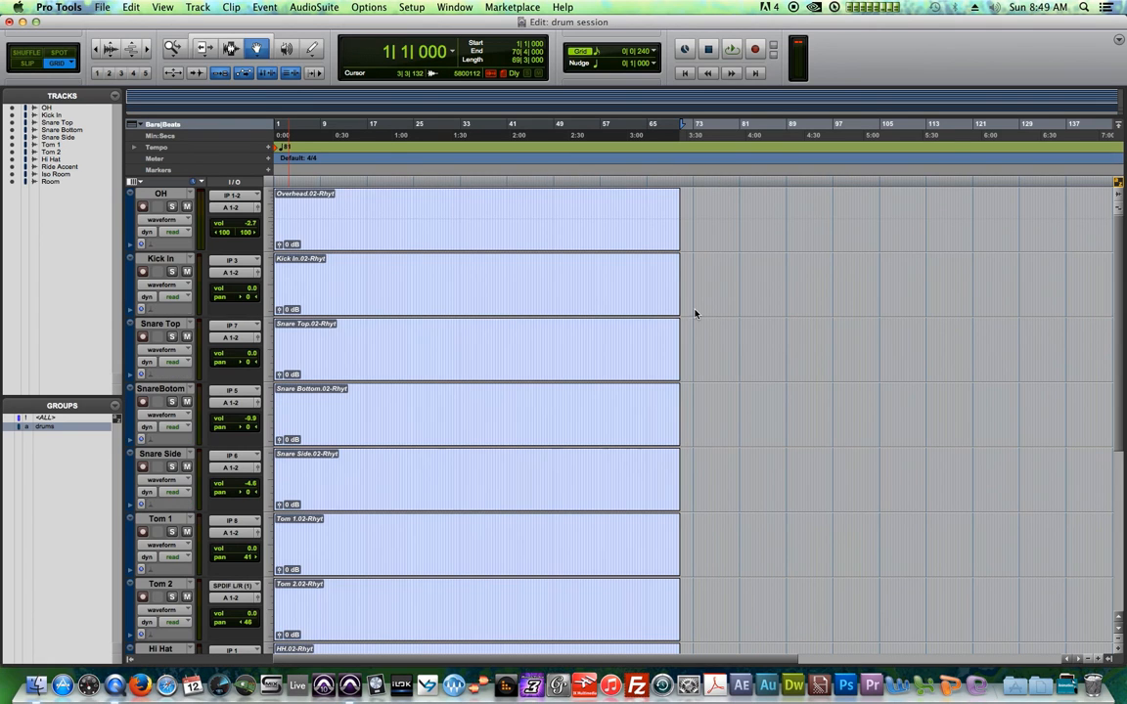